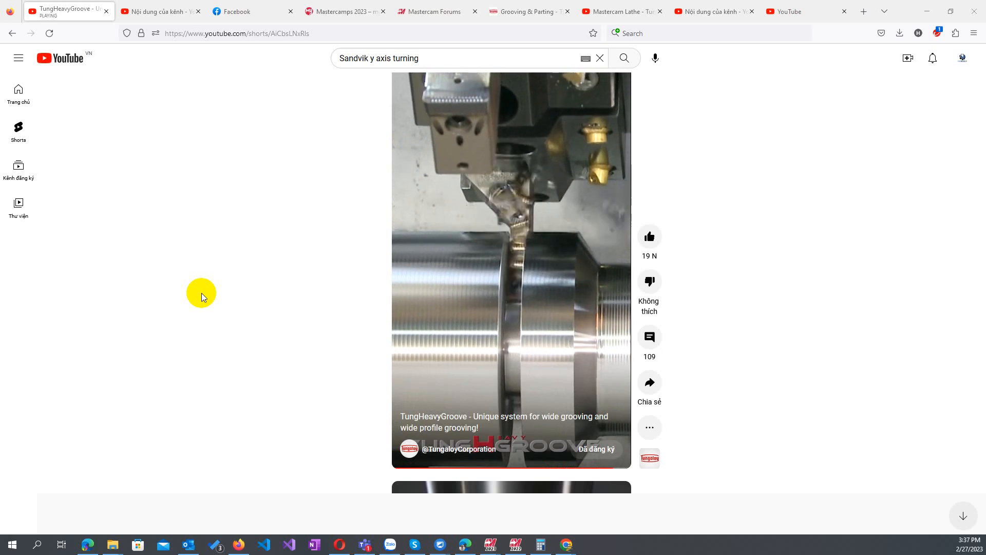
Step: Switch to the Tungaloy catalogue's Grooving & Parting page and open the FPGR/L holder family under External grooving
click(492, 255)
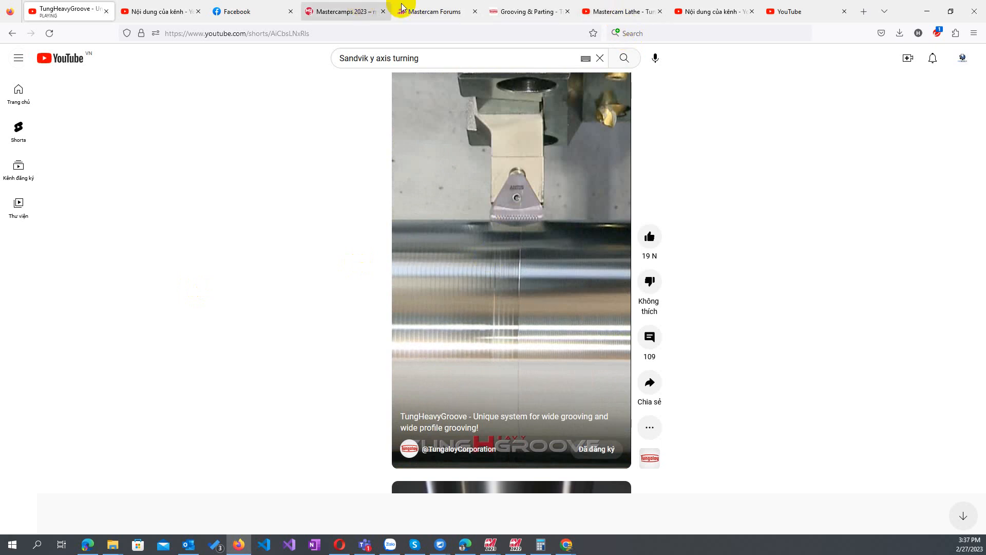
click(520, 8)
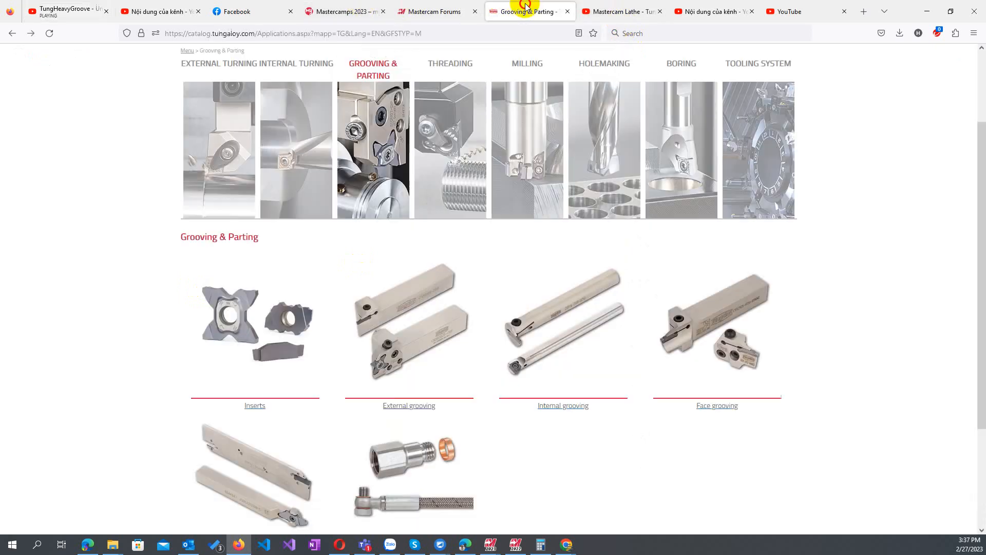
click(405, 325)
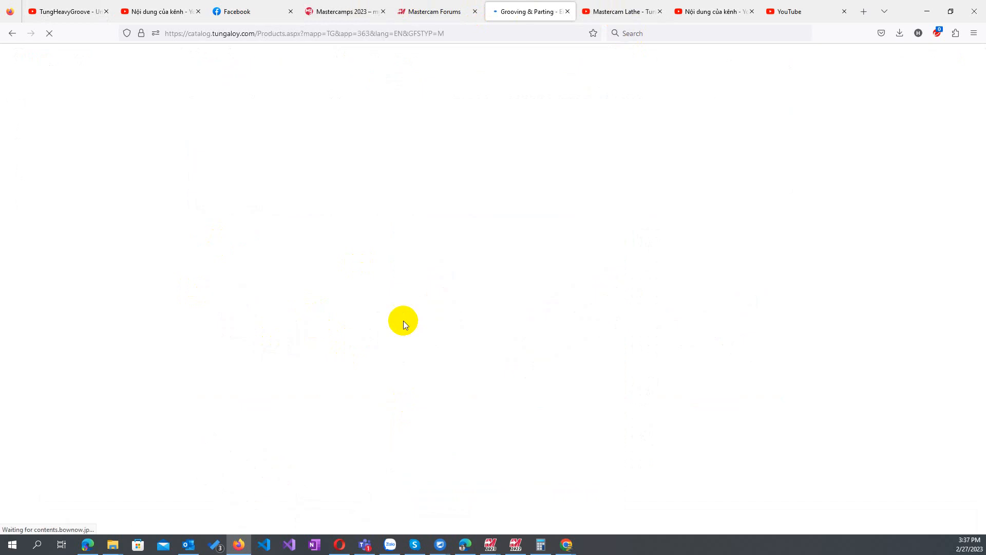
scroll(424, 314, down, 7)
scroll(422, 321, down, 15)
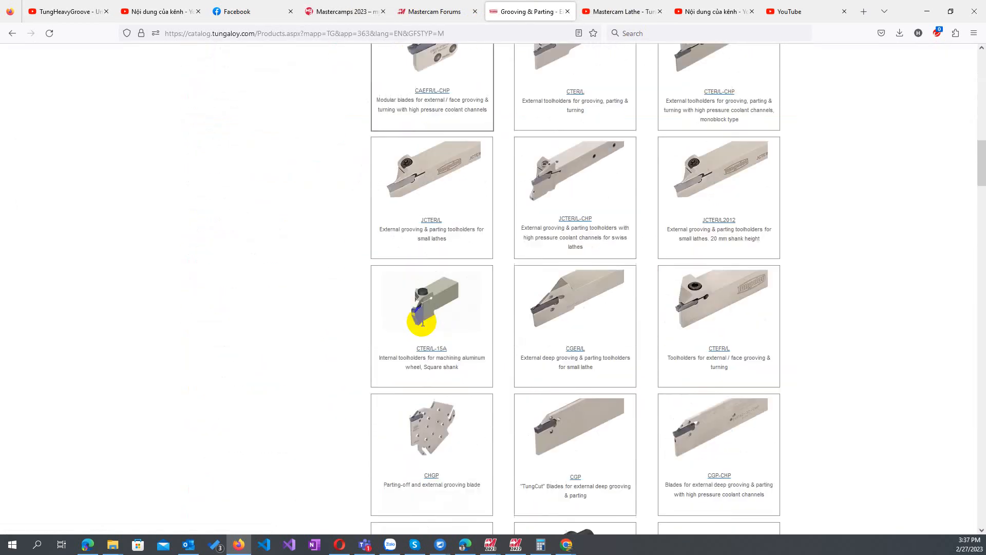
scroll(421, 322, down, 12)
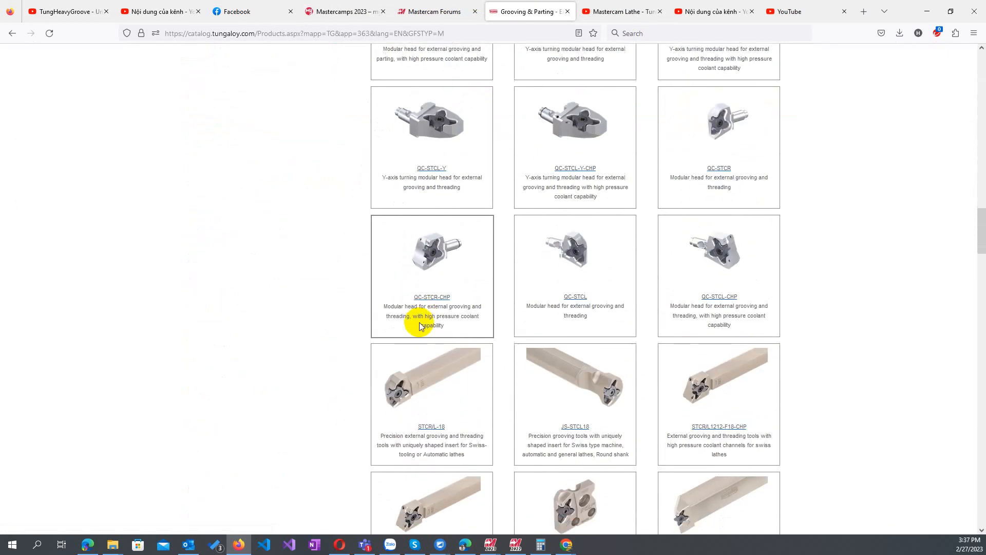
scroll(419, 326, down, 6)
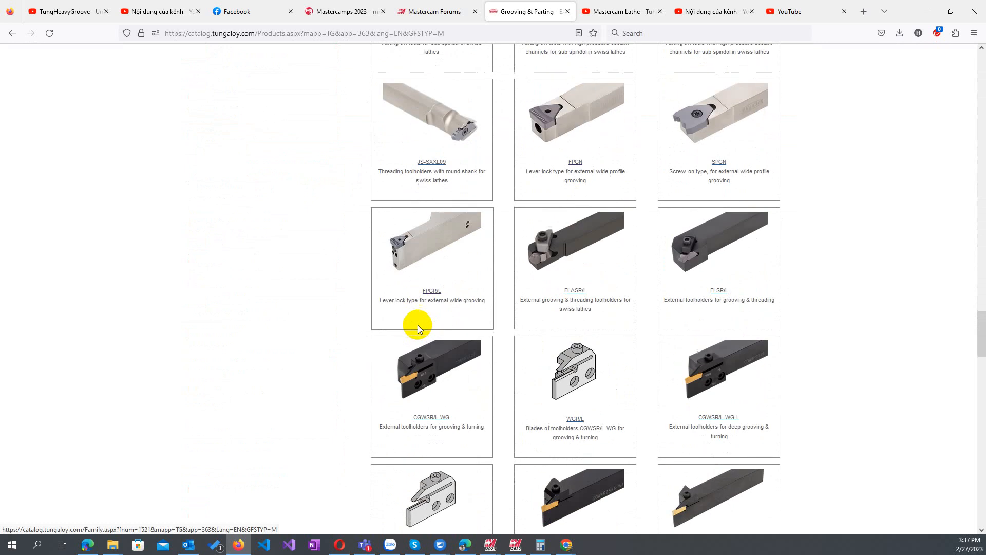
click(436, 292)
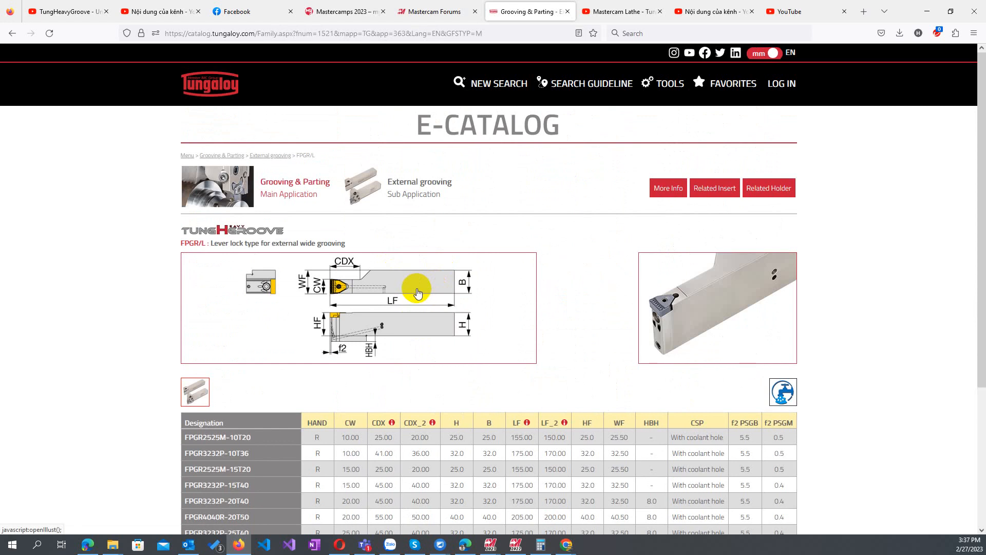
Step: Open holder item FPGR2525M-10T20 and save its light 3D model as an STP file in the Tunggaloy folder
scroll(417, 293, down, 5)
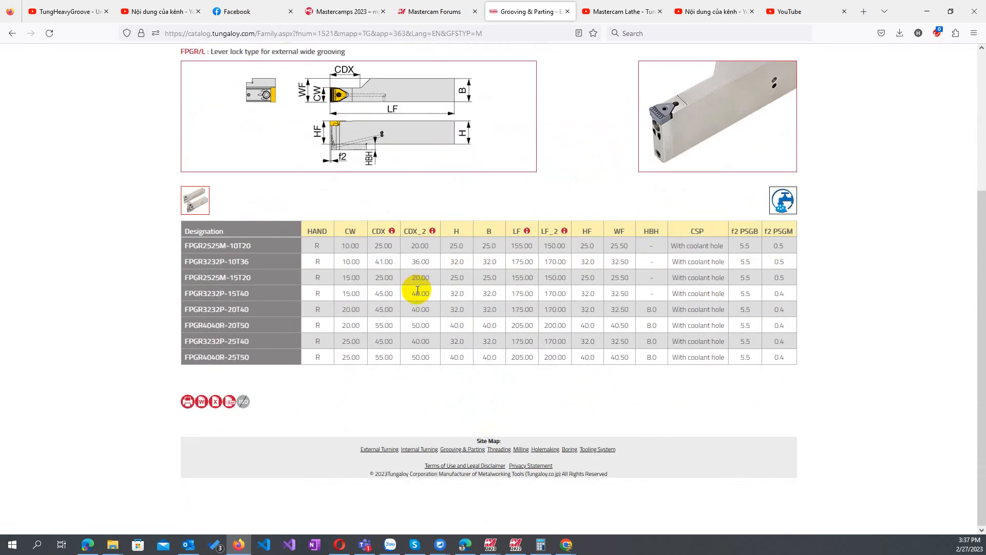
scroll(417, 290, up, 3)
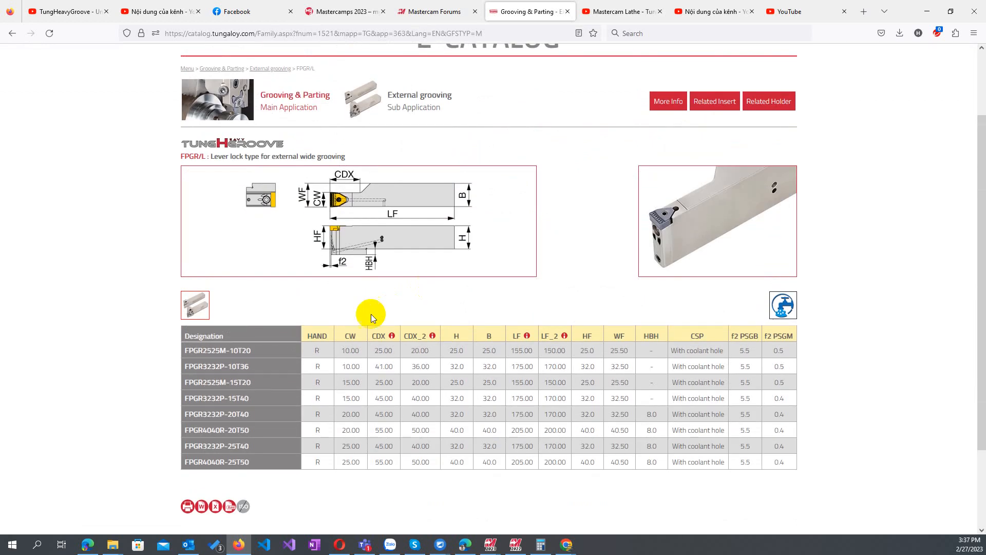
click(235, 352)
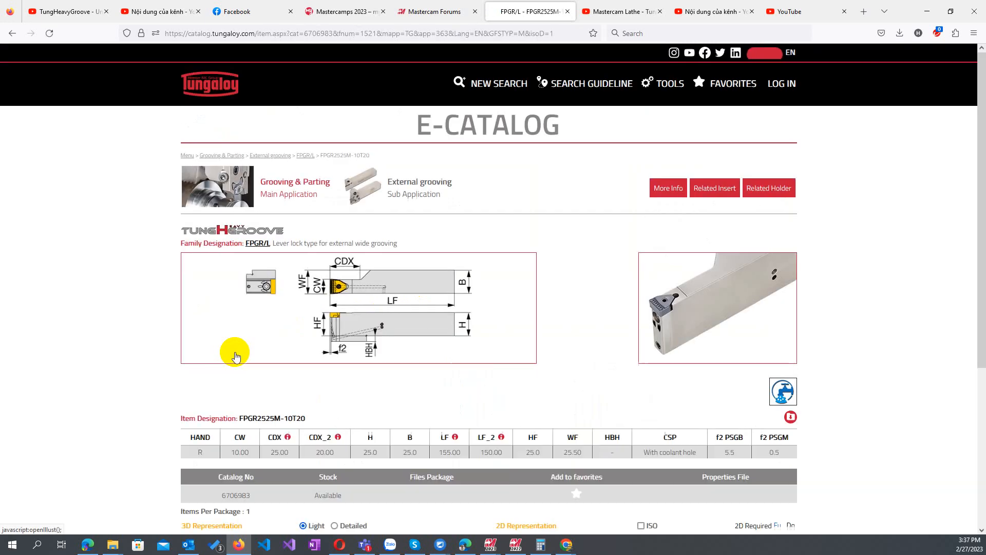
scroll(413, 342, down, 3)
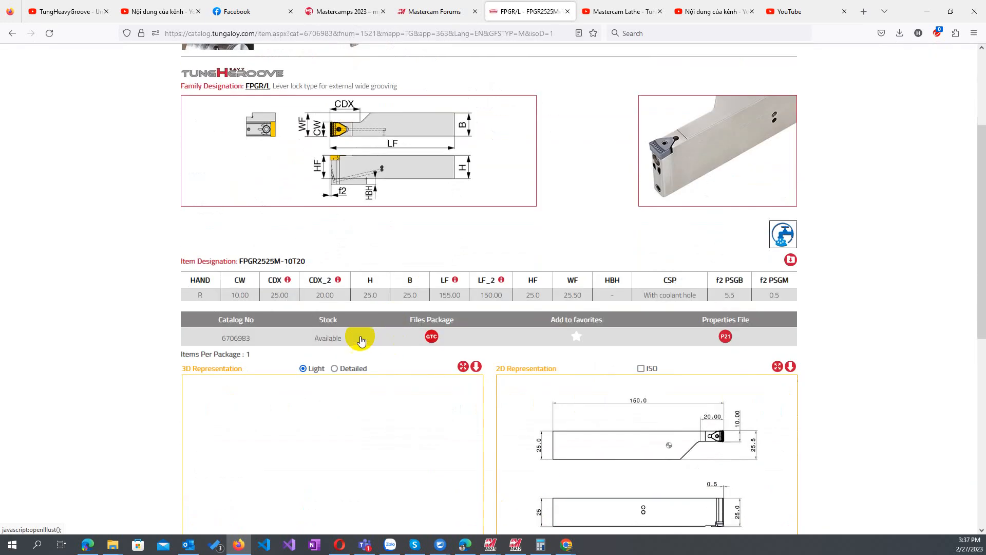
scroll(464, 334, down, 3)
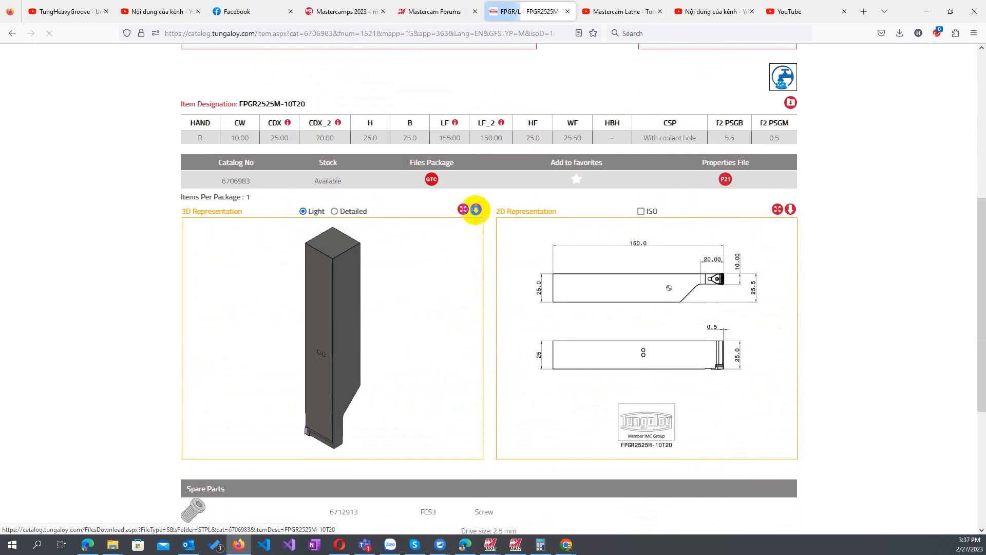
click(476, 209)
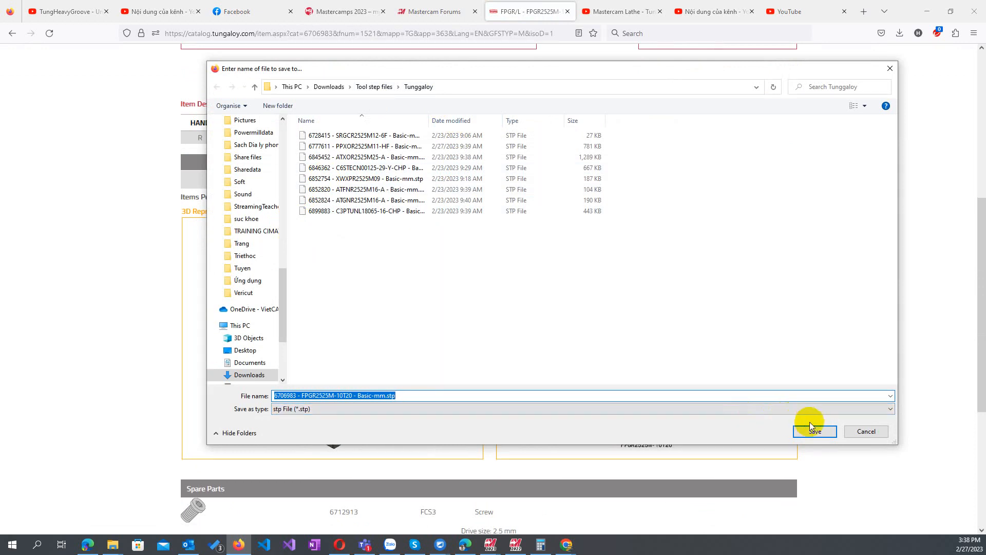
click(817, 436)
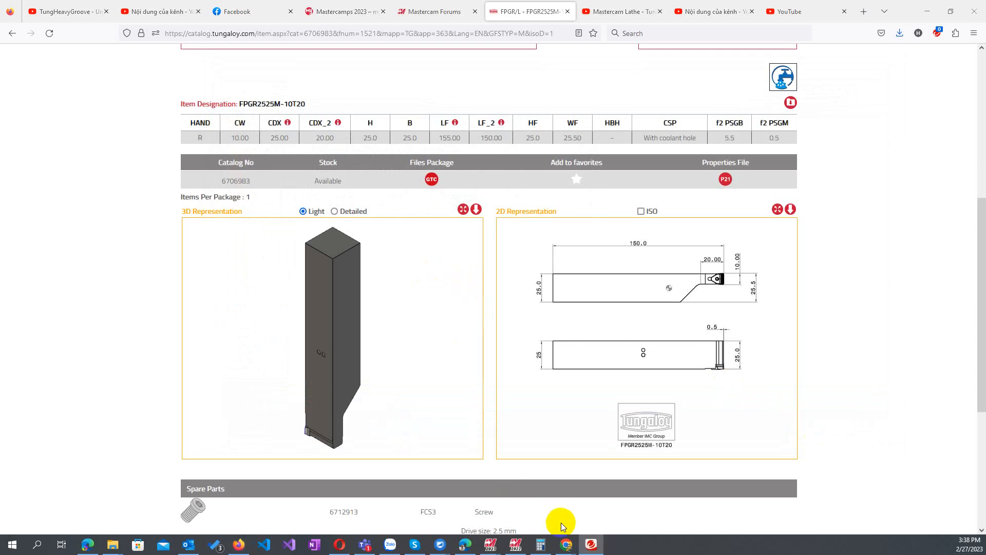
Step: Switch to Mastercam and start a new 3D lathe tool in the Tungaloy library of the lathe tool manager
mouse_move(491, 544)
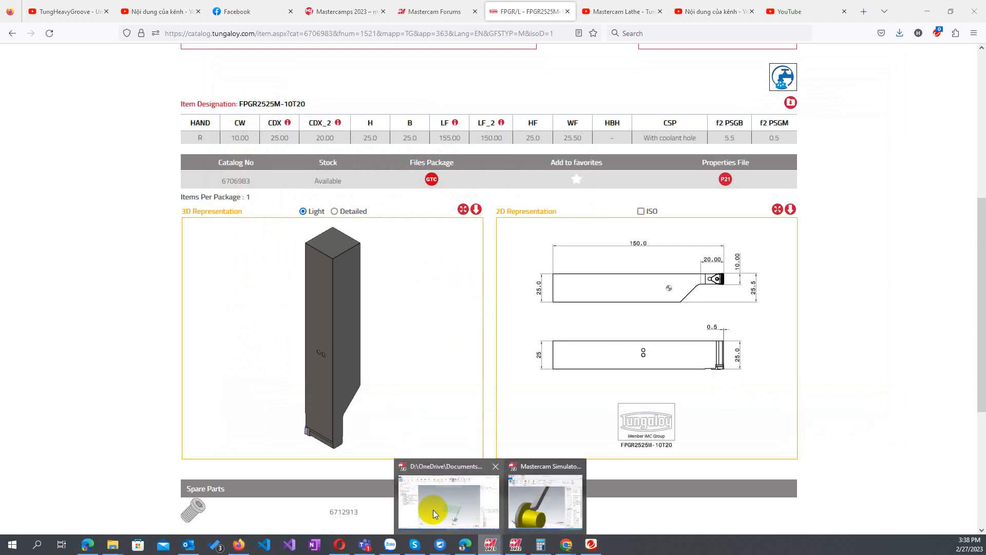
click(430, 509)
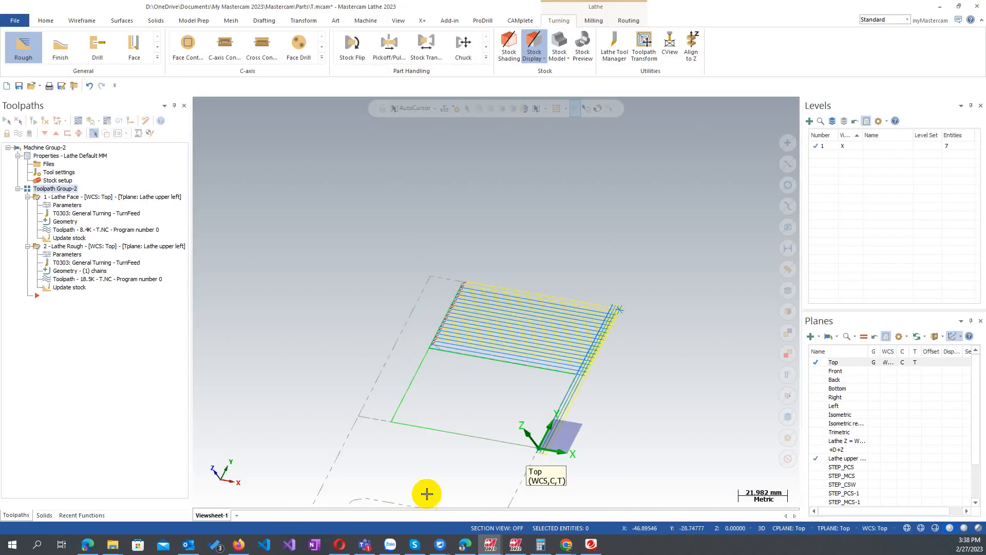
click(613, 45)
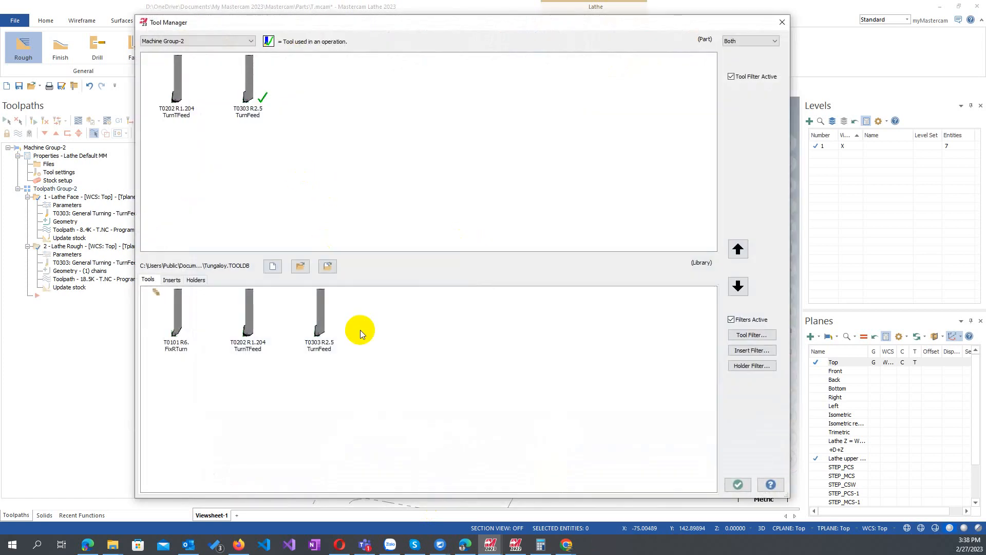
right_click(361, 331)
click(417, 124)
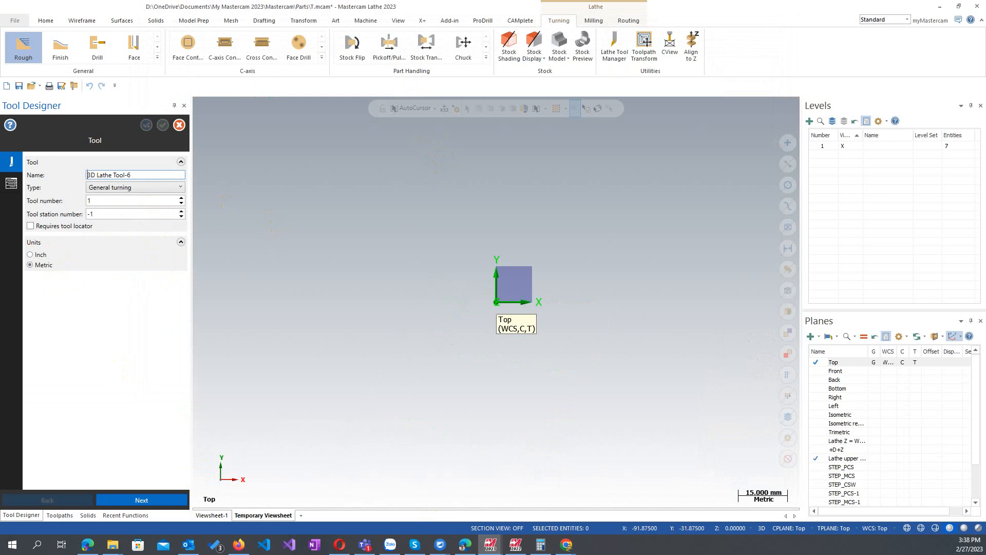
Step: Check the holder's product name in the Tungaloy catalogue and name the new Mastercam tool TurnHGroove
click(246, 546)
scroll(175, 183, up, 5)
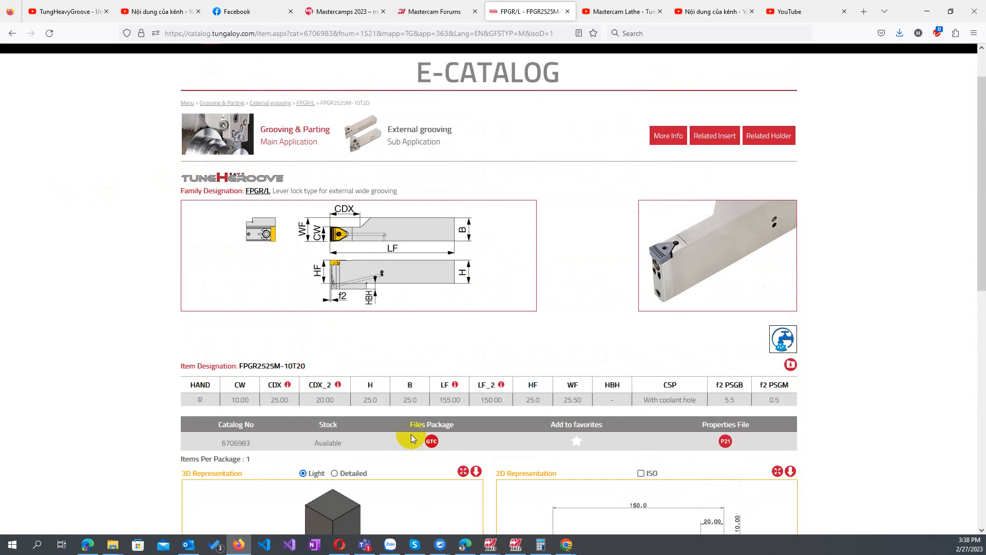
mouse_move(491, 544)
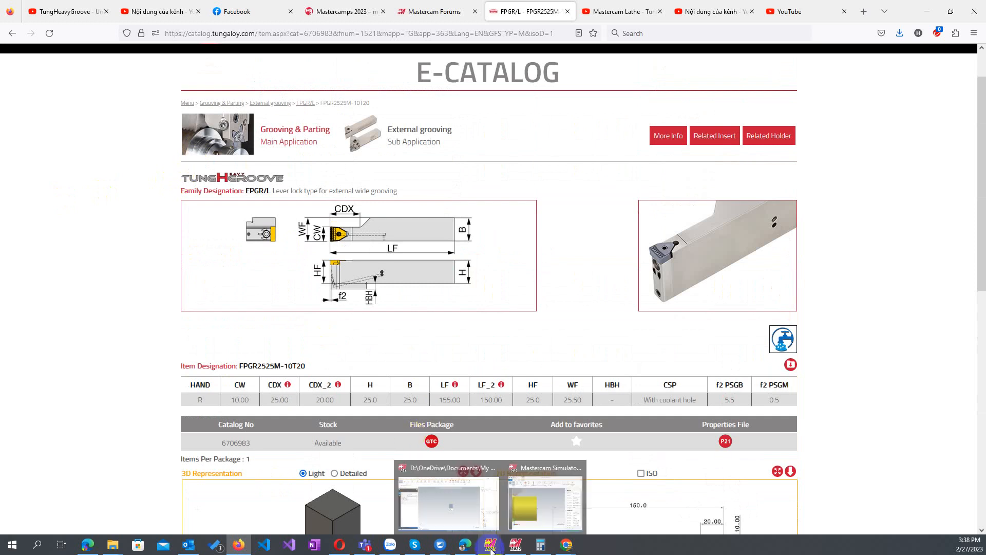
click(489, 494)
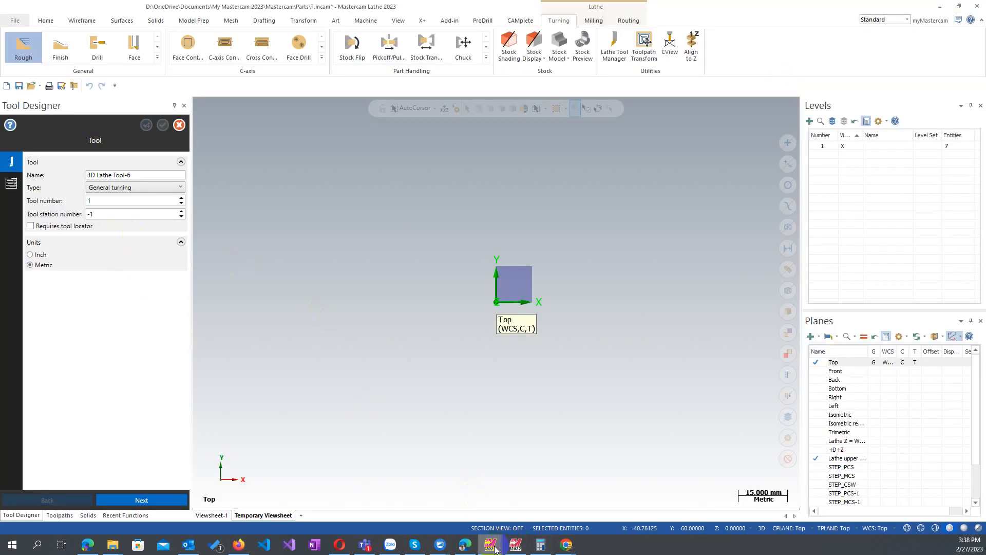
mouse_move(492, 545)
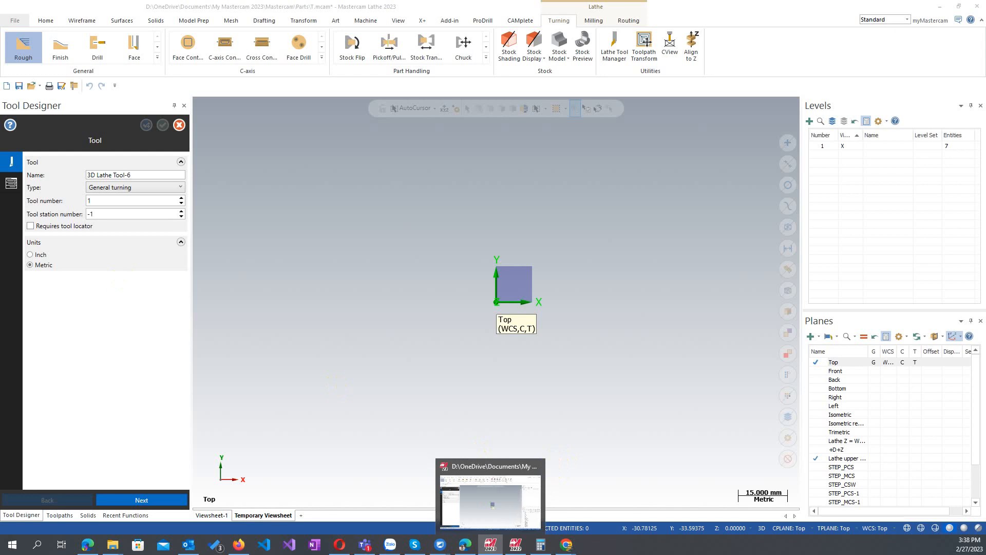
click(137, 175)
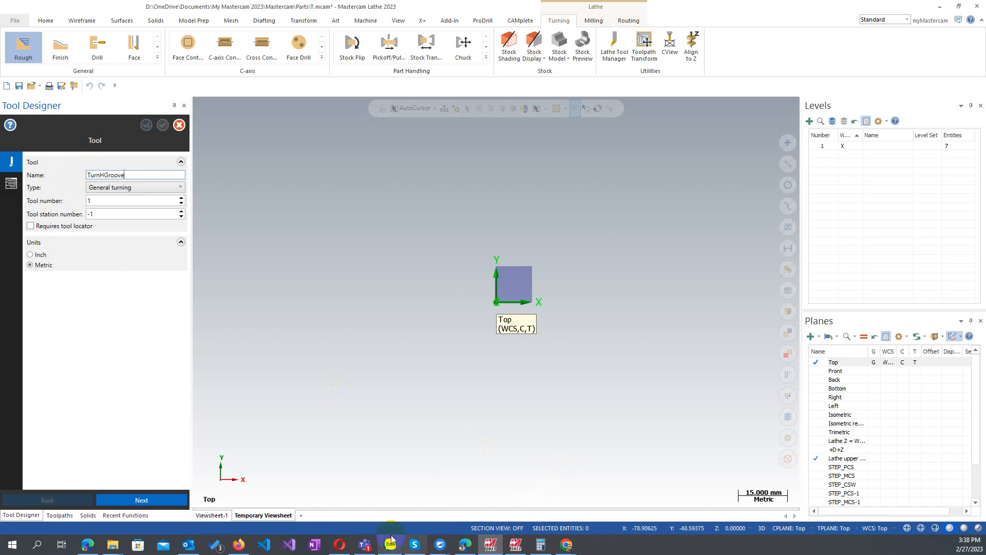
Step: Recheck the holder's catalogue page, then set the Mastercam tool type to External grooving and the tool number to 4
click(239, 545)
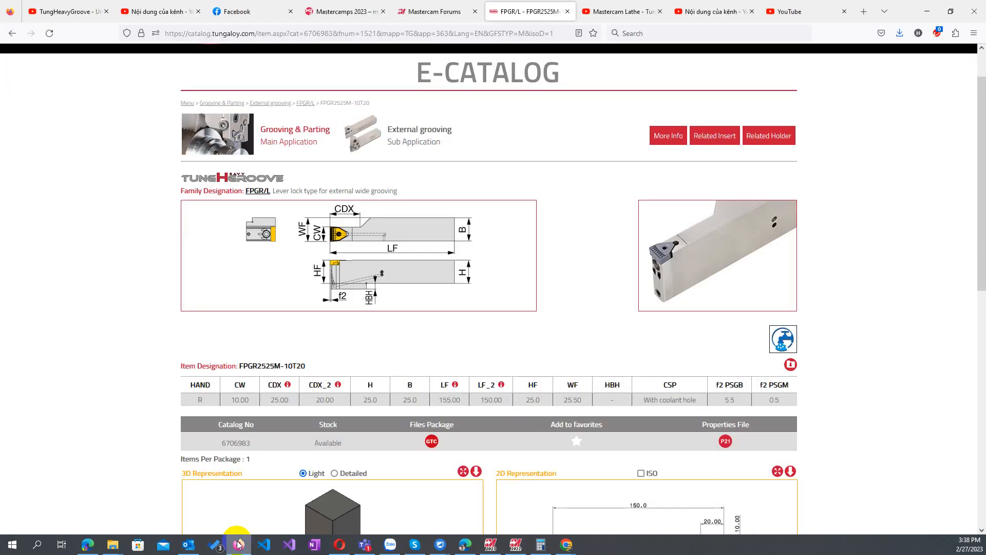
click(239, 544)
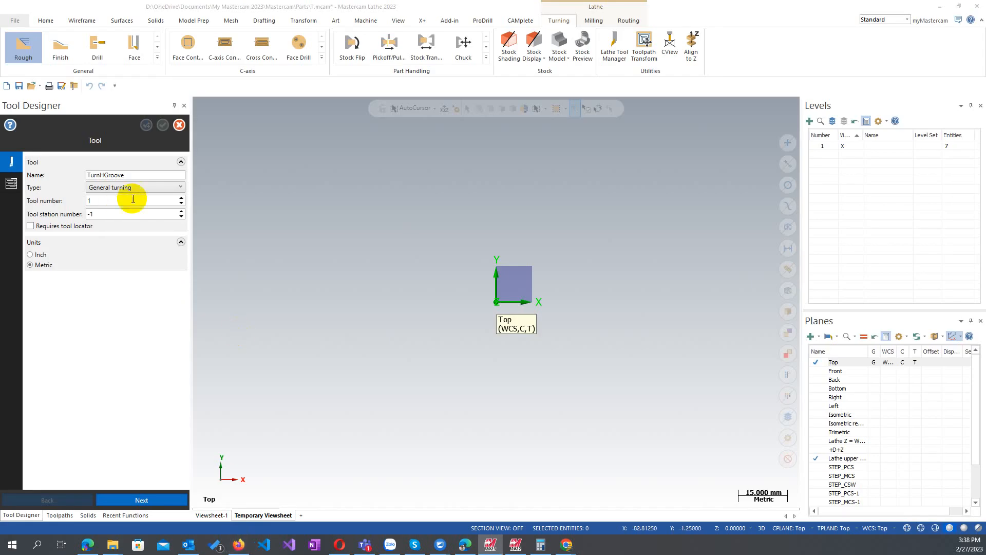
click(180, 188)
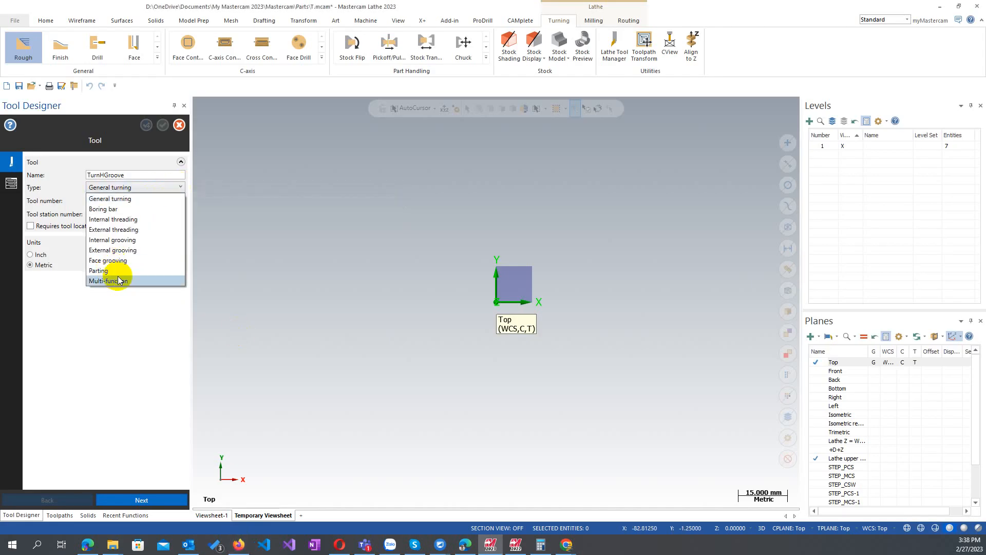
click(140, 250)
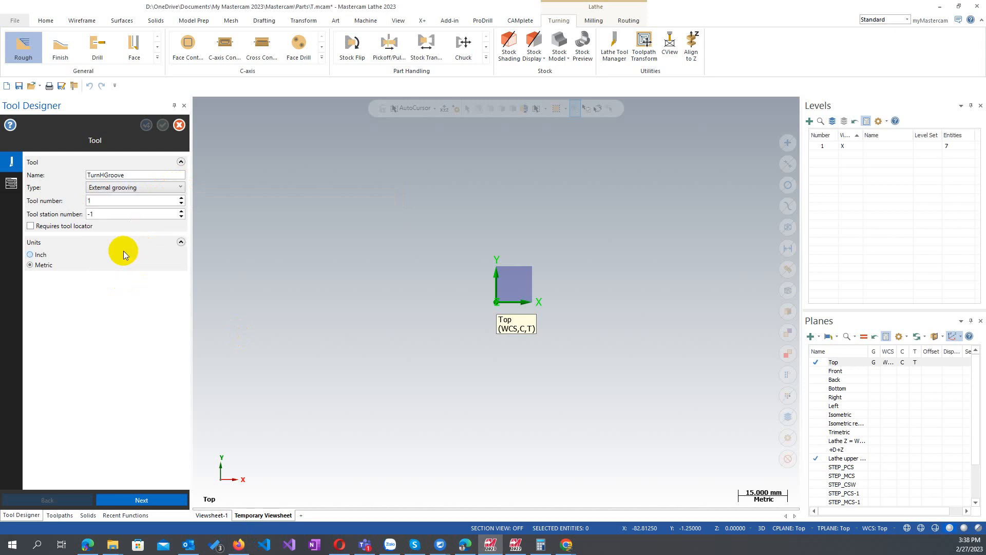
click(133, 202)
key(Return)
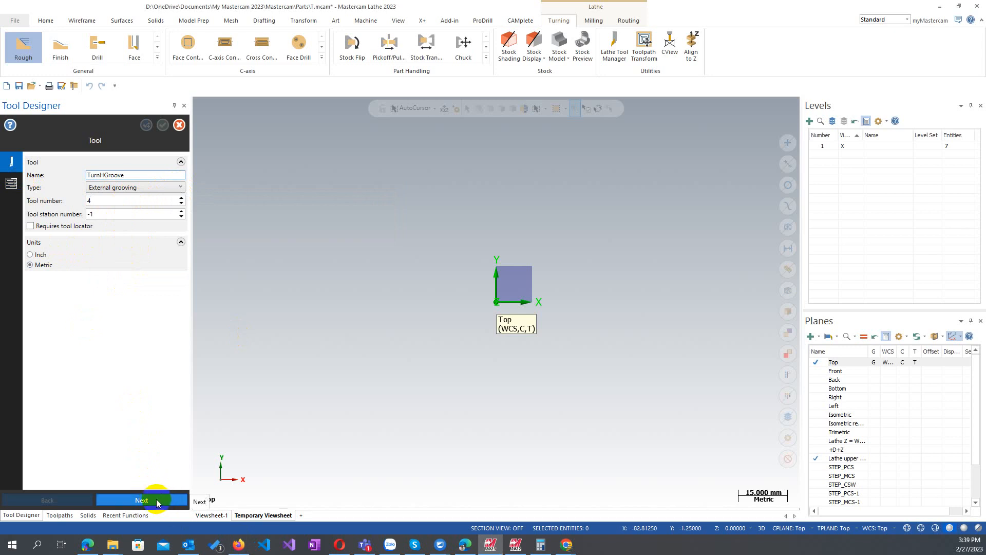
Step: Proceed to the tool assembly and start defining a new holder component
click(156, 499)
click(95, 178)
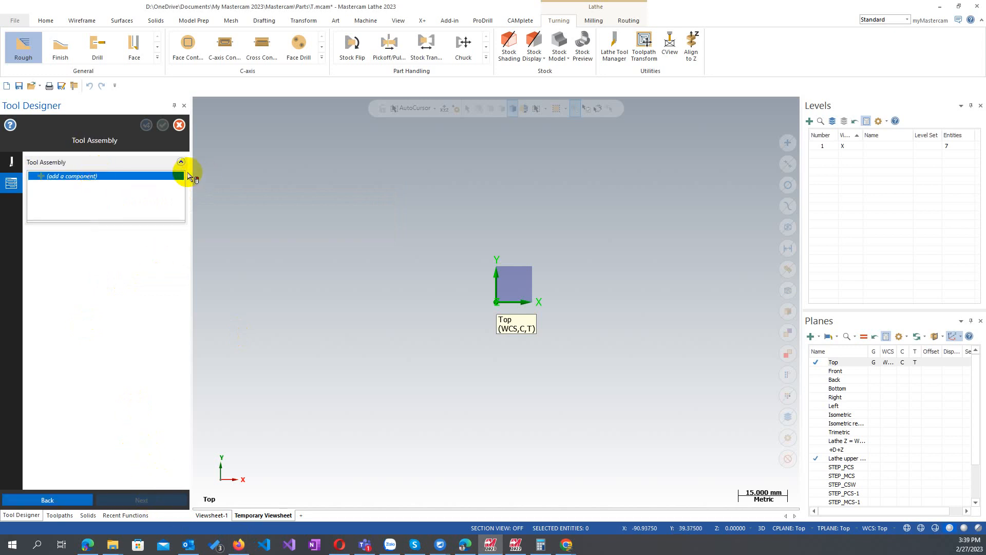
click(177, 175)
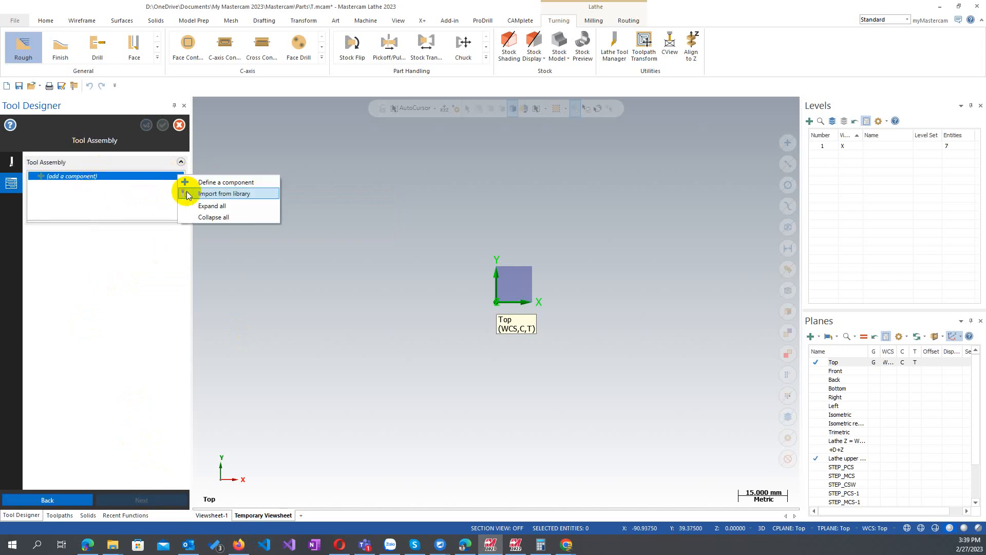
click(236, 193)
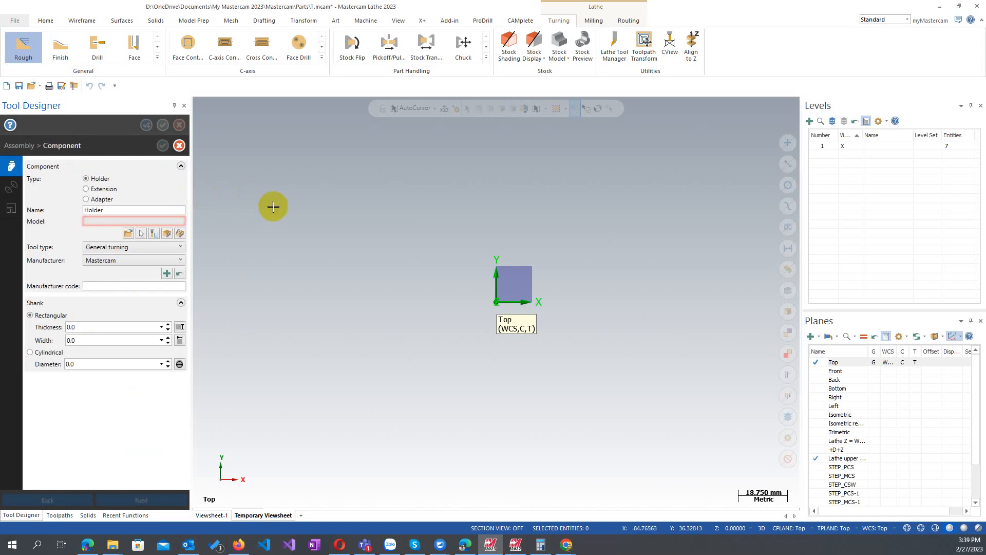
Step: Check the downloaded file's name in the browser and import 6706983 - FPGR2525M-10T20 - Basic-mm.stp for the holder component
click(129, 234)
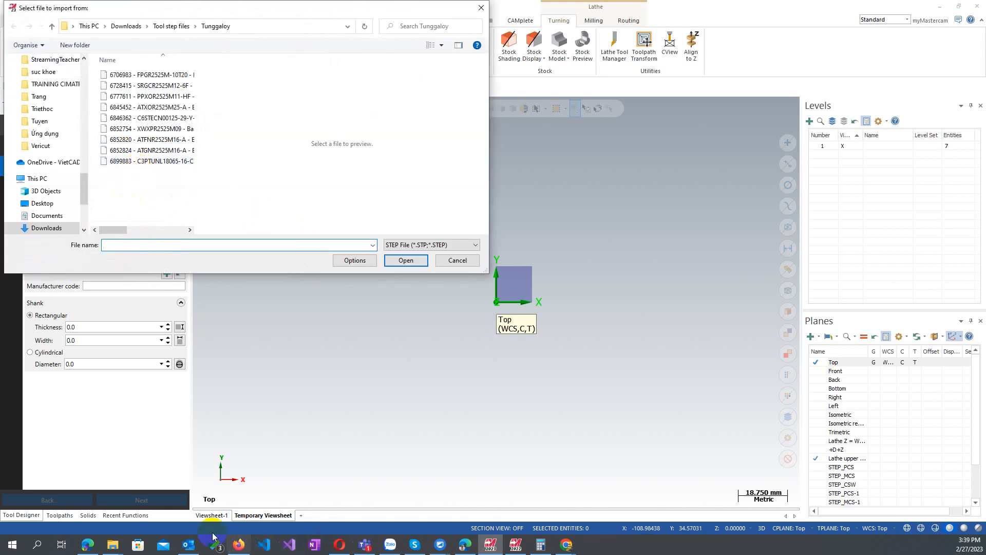
click(239, 544)
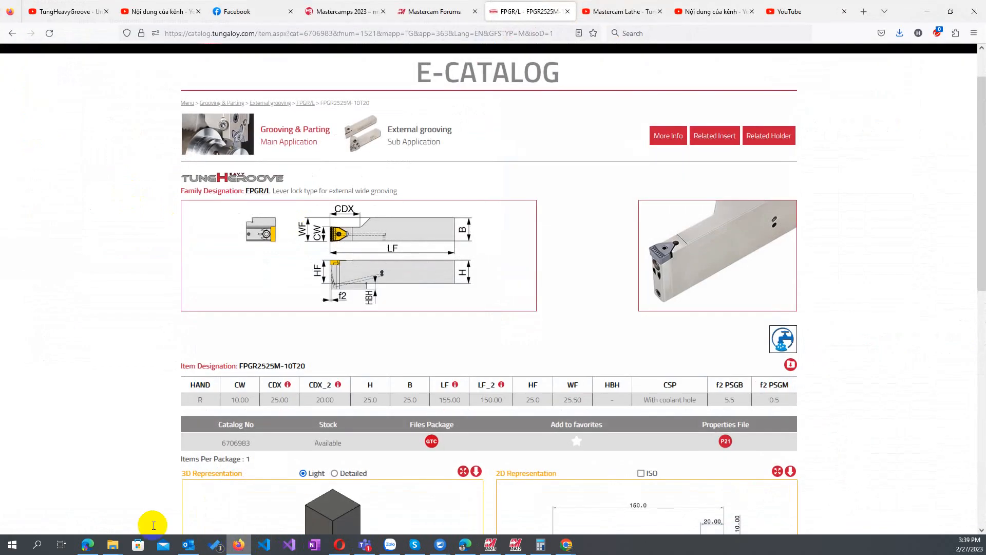
click(900, 33)
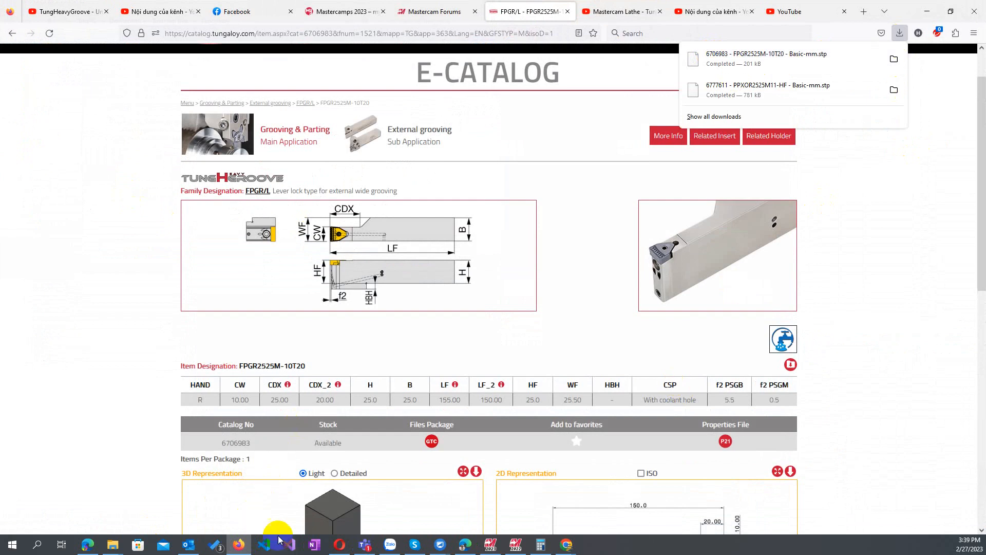
click(480, 547)
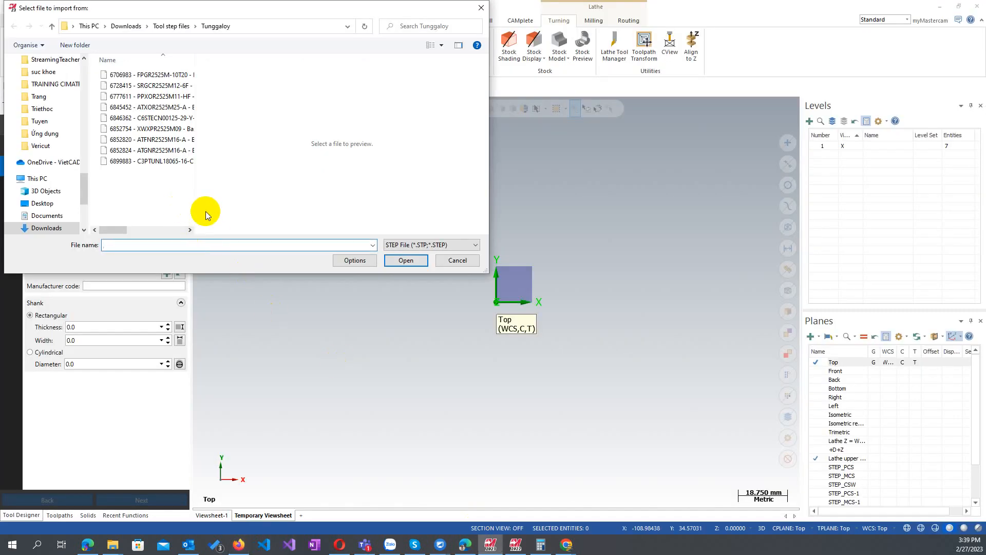
drag(196, 191, 309, 207)
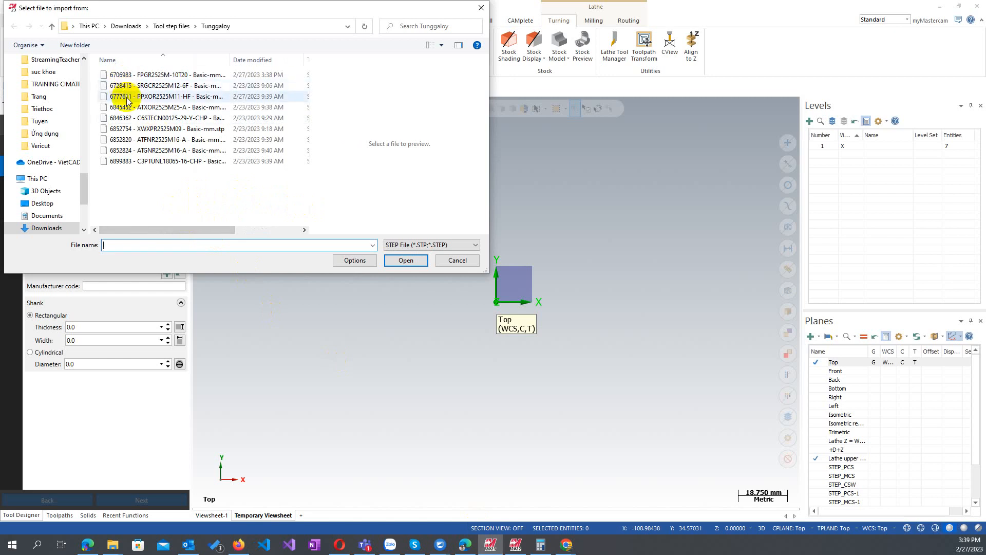
click(147, 77)
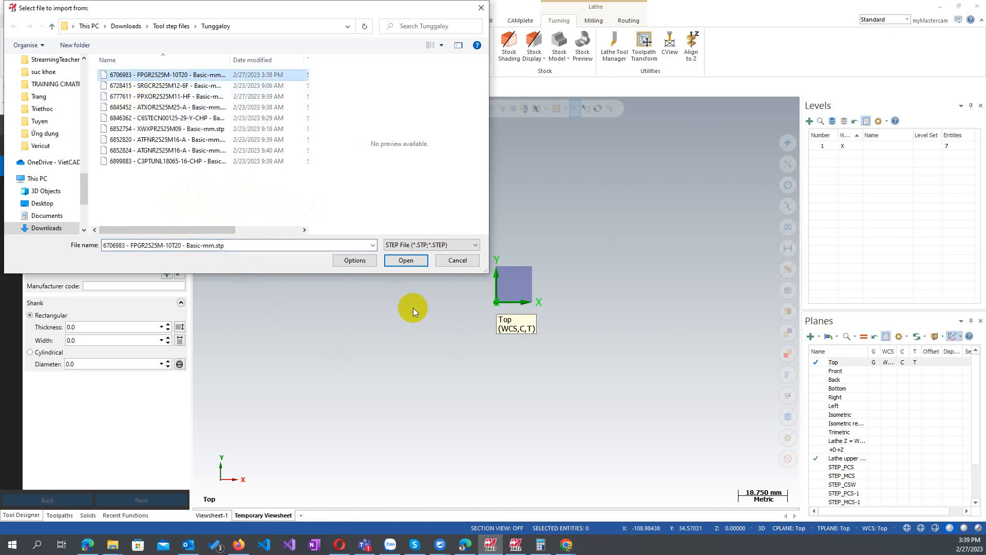
click(398, 261)
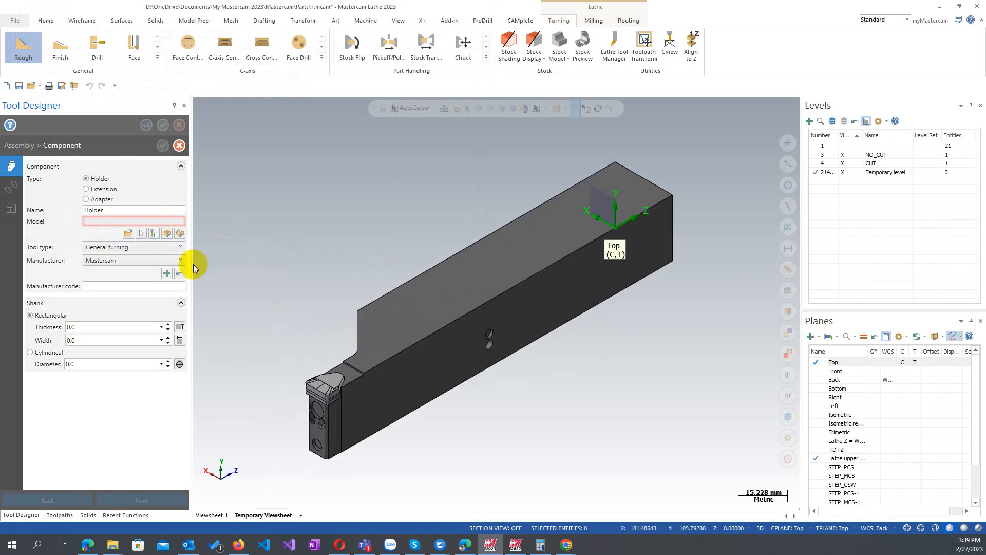
Step: Assign the imported holder body, without the cutting insert, as the component's model
click(150, 230)
click(519, 176)
click(474, 133)
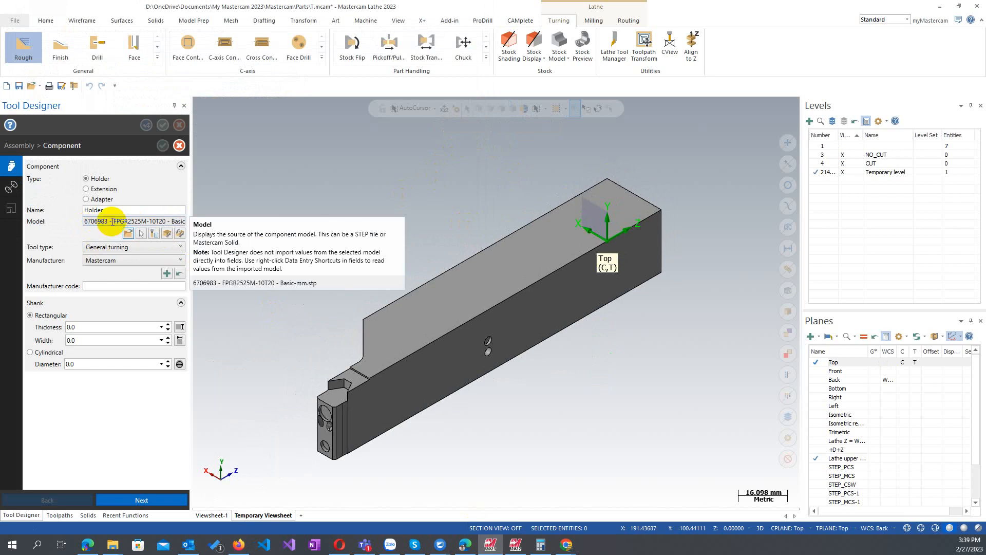
Step: Copy the designation FPGR2525M-10T20 from the model's file name and use it as the holder's name
drag(114, 222, 142, 222)
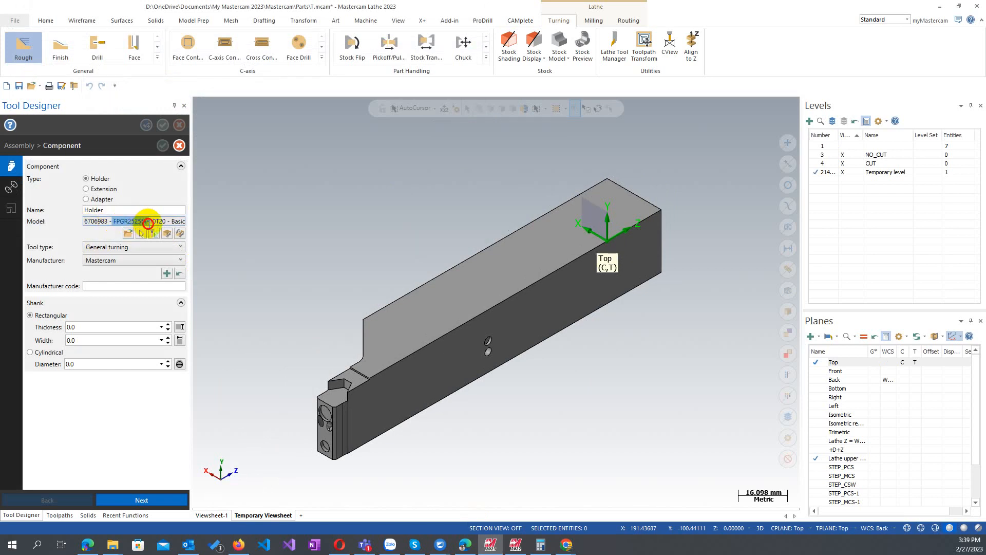
drag(148, 223, 174, 221)
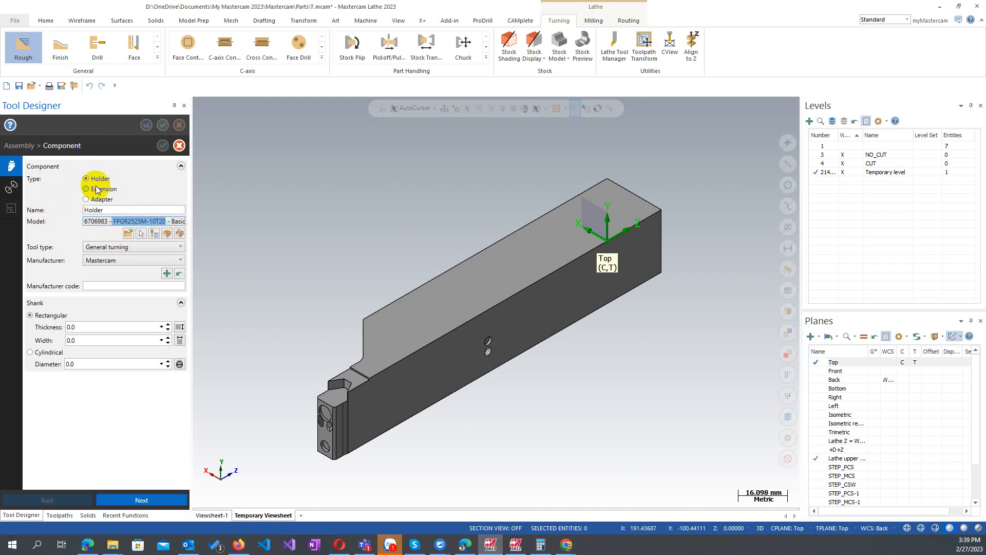
double_click(98, 210)
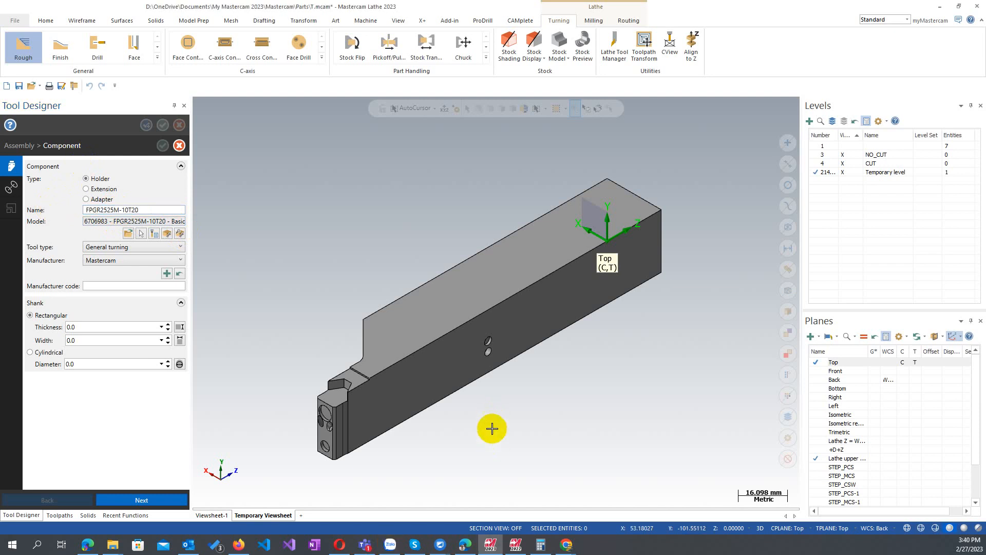
Step: Set the holder's tool type to External grooving and its manufacturer to Tungaloy
click(140, 247)
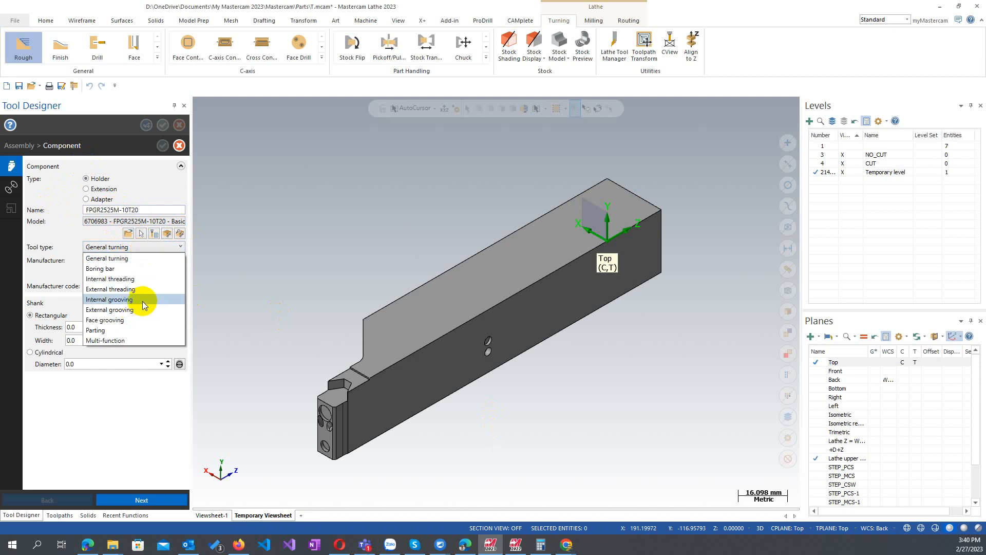
click(142, 309)
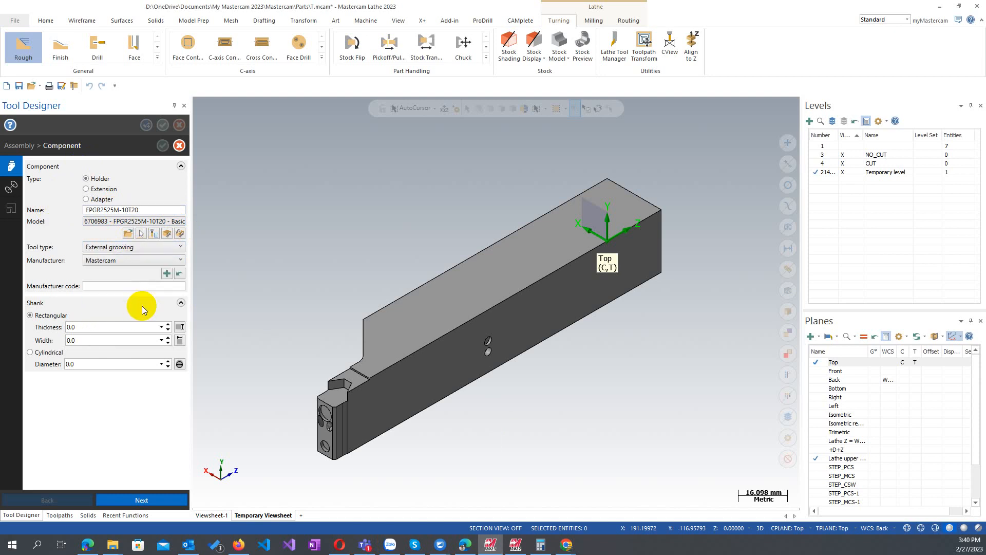
click(140, 260)
click(134, 418)
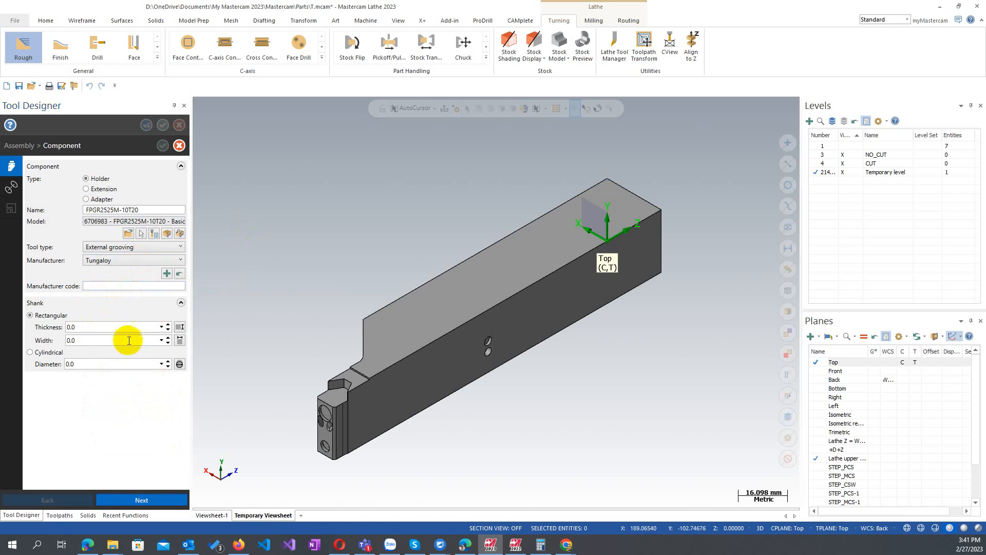
Step: Set the rectangular shank's thickness and width to 25 mm each
click(161, 326)
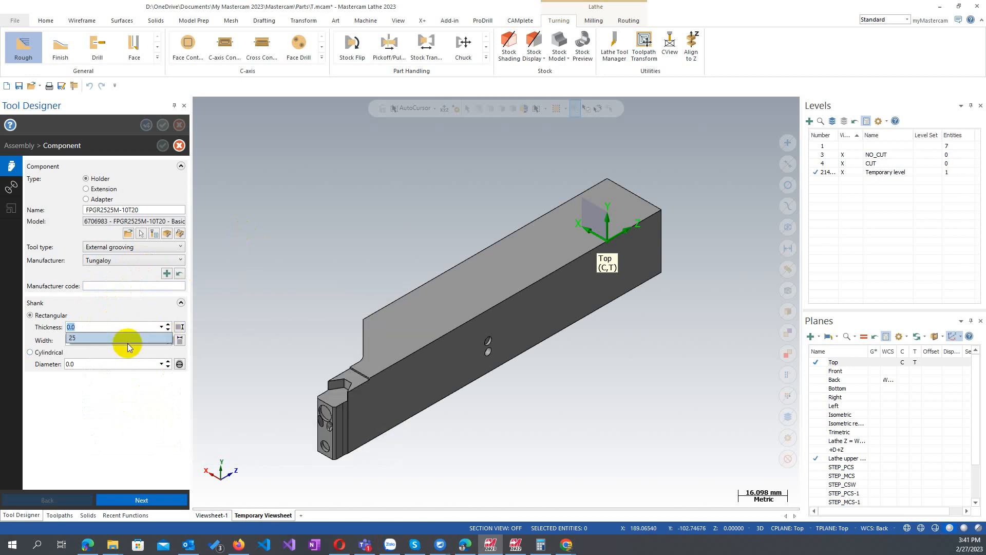
click(125, 341)
click(161, 340)
click(140, 353)
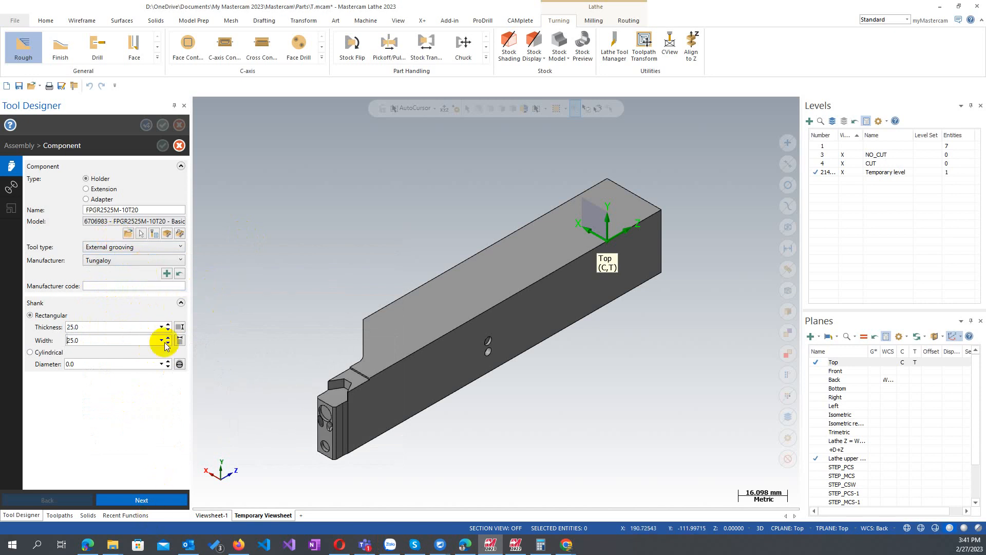
drag(140, 211, 81, 214)
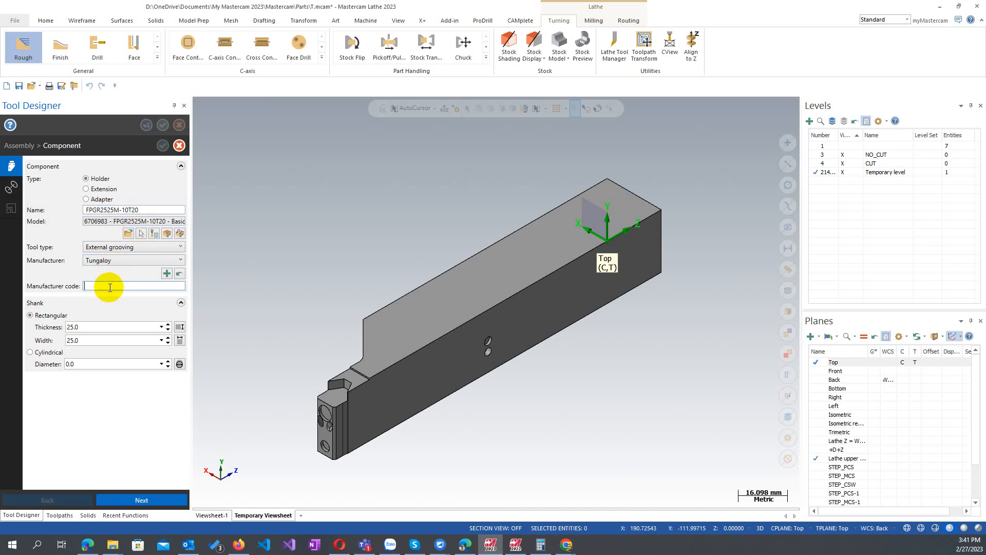
Step: Proceed to the holder's connections and place the machine side connection plane on the shank's rear end face
click(145, 499)
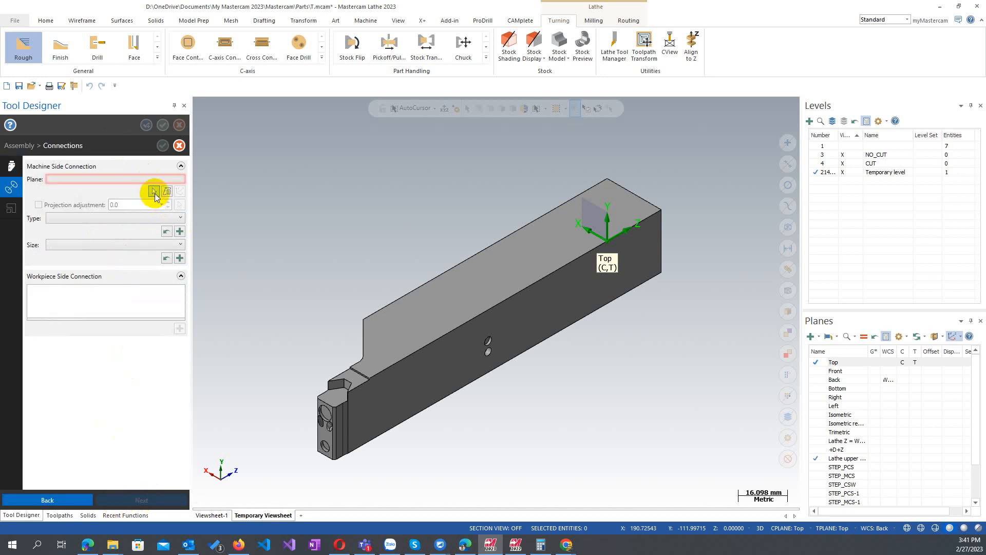
click(156, 194)
scroll(475, 299, down, 1)
middle_drag(474, 287, 504, 298)
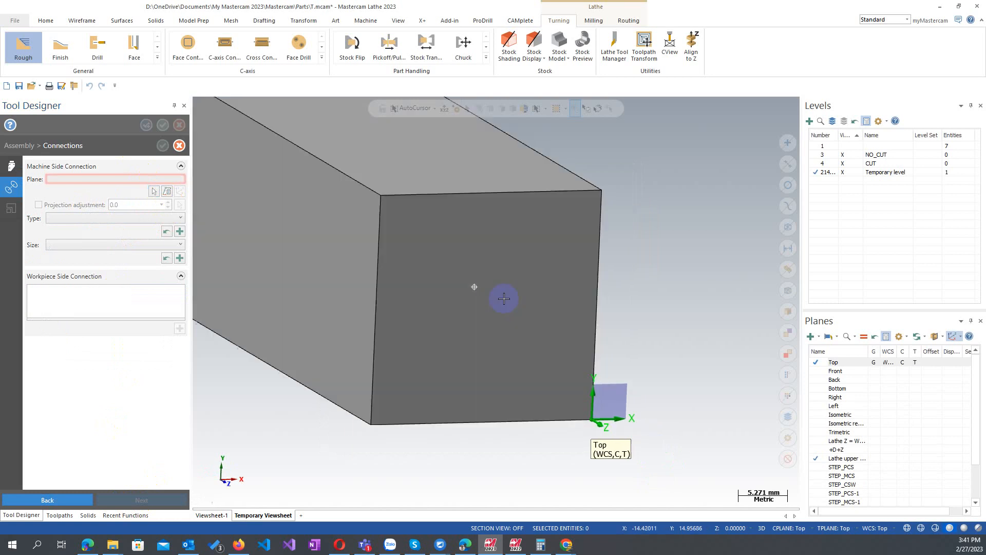
scroll(555, 359, down, 3)
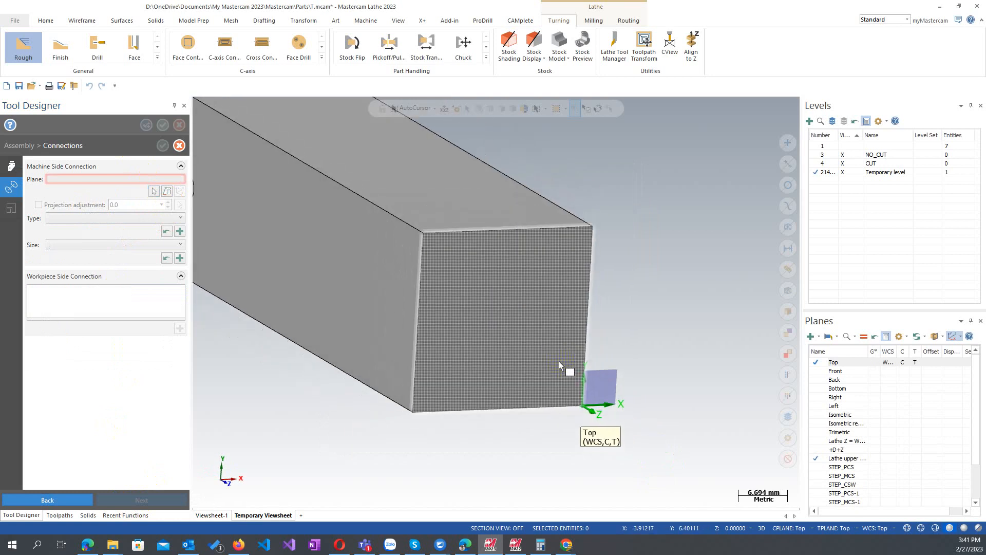
click(534, 343)
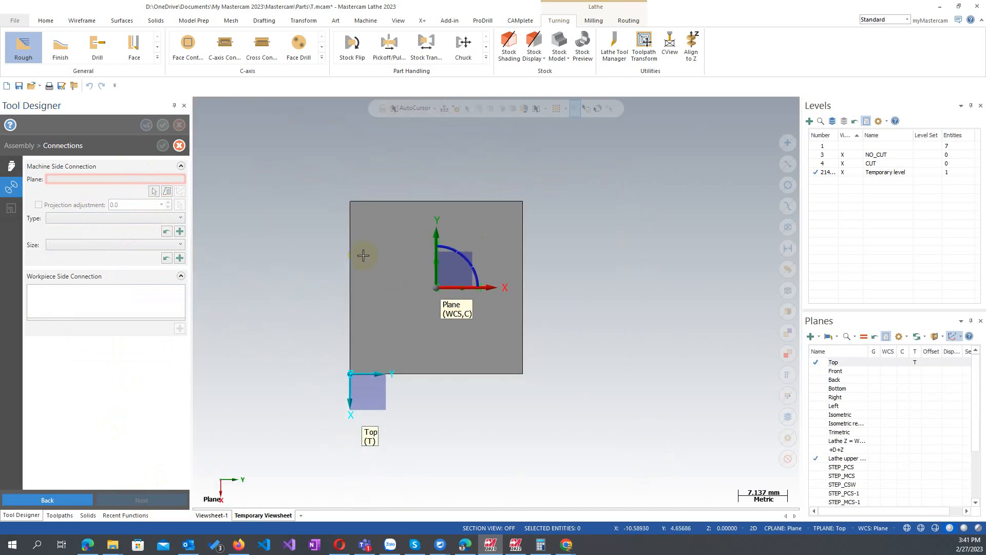
Step: Rotate the machine side connection plane by -90° about its normal and accept its orientation
middle_drag(368, 255, 433, 290)
scroll(465, 350, down, 6)
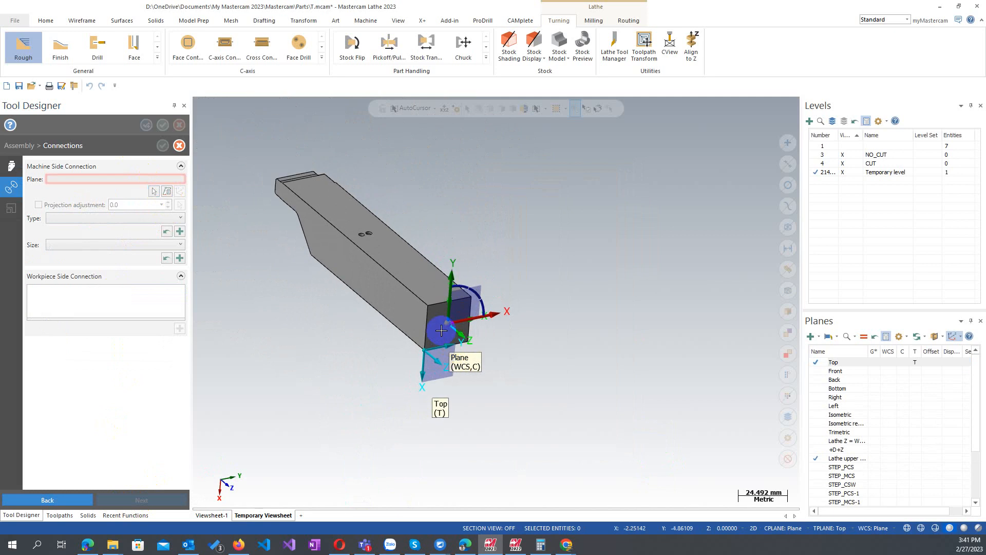
middle_drag(442, 330, 378, 254)
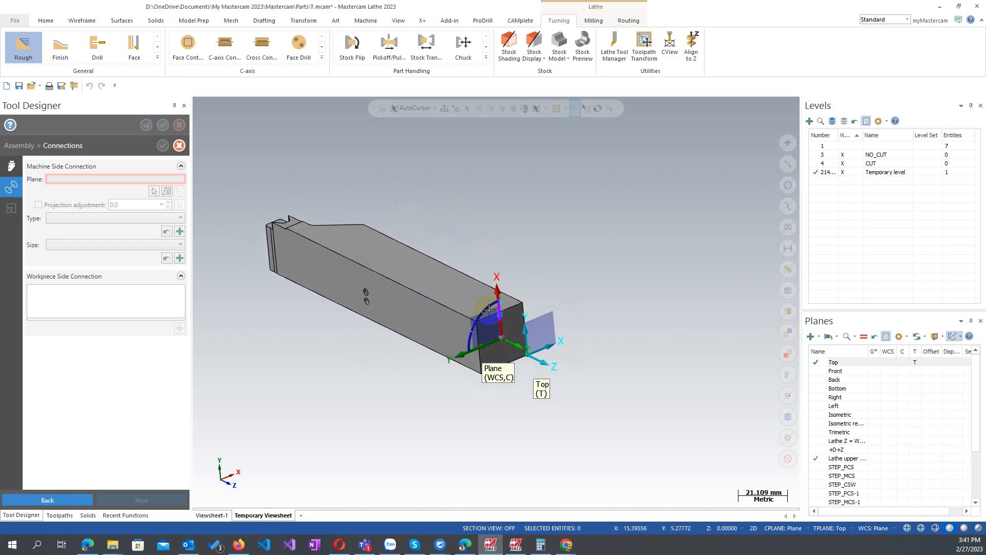
drag(489, 307, 547, 253)
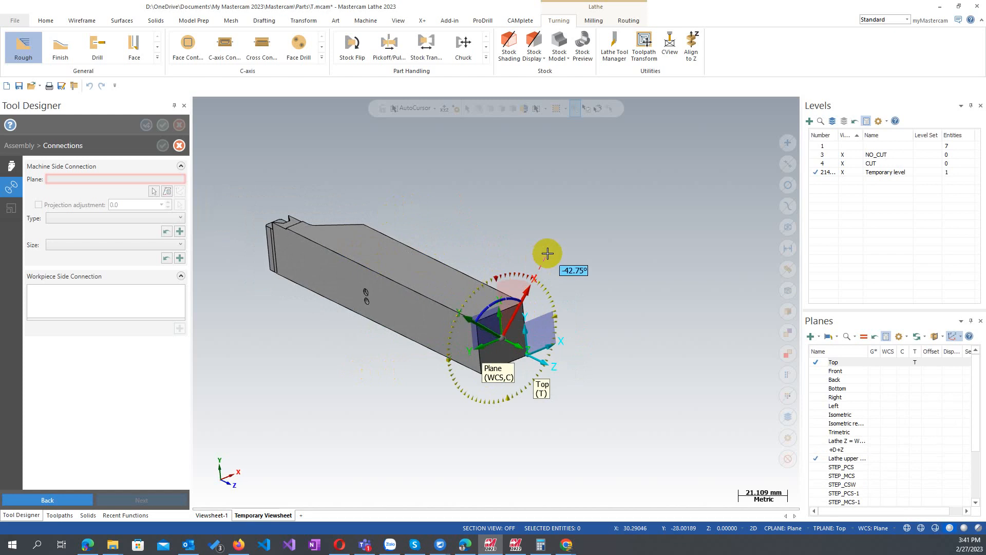
text(-90)
key(Return)
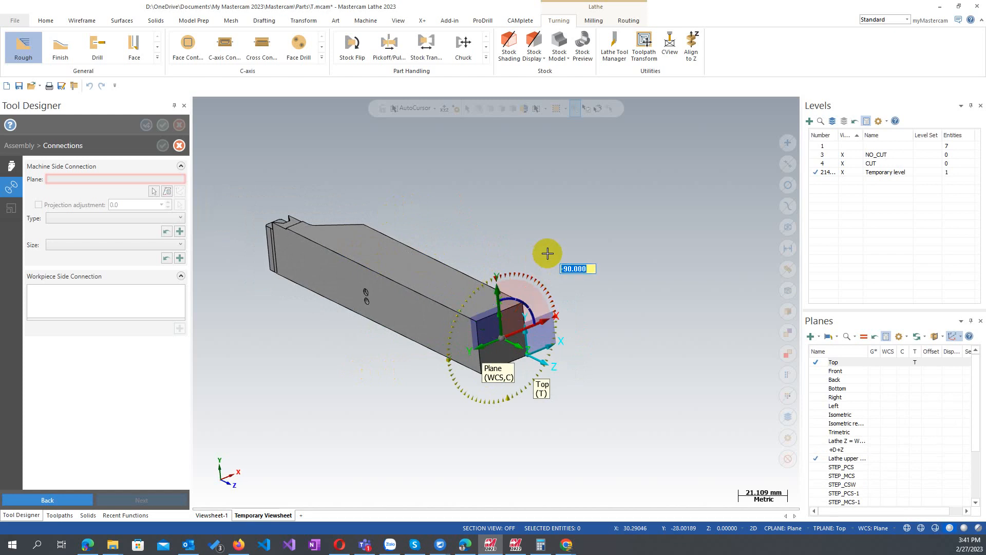
key(Return)
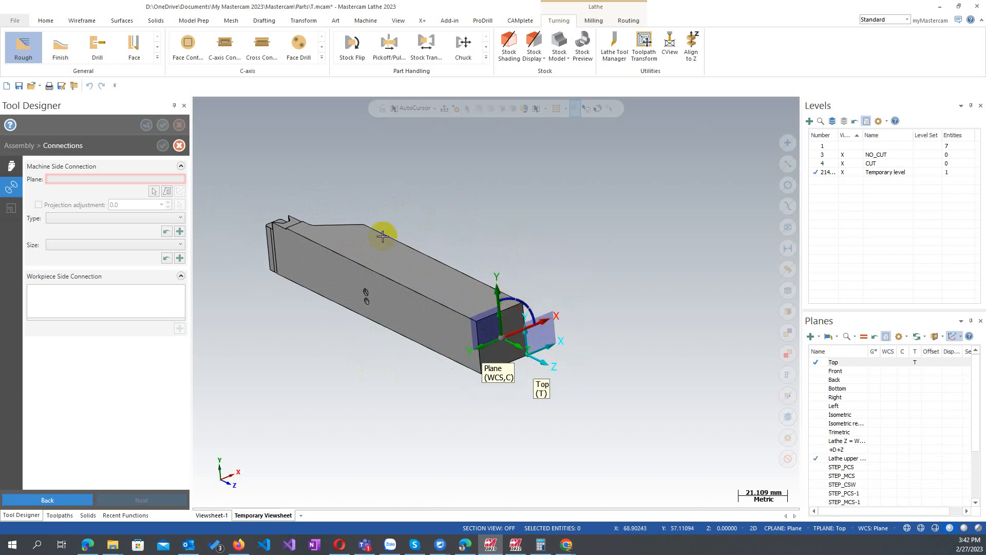
click(466, 313)
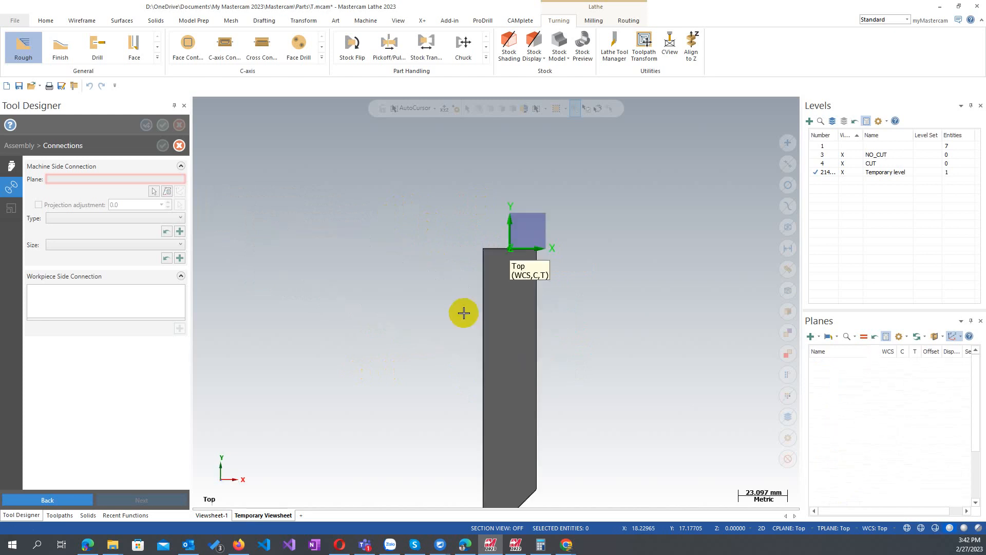
middle_drag(402, 293, 318, 252)
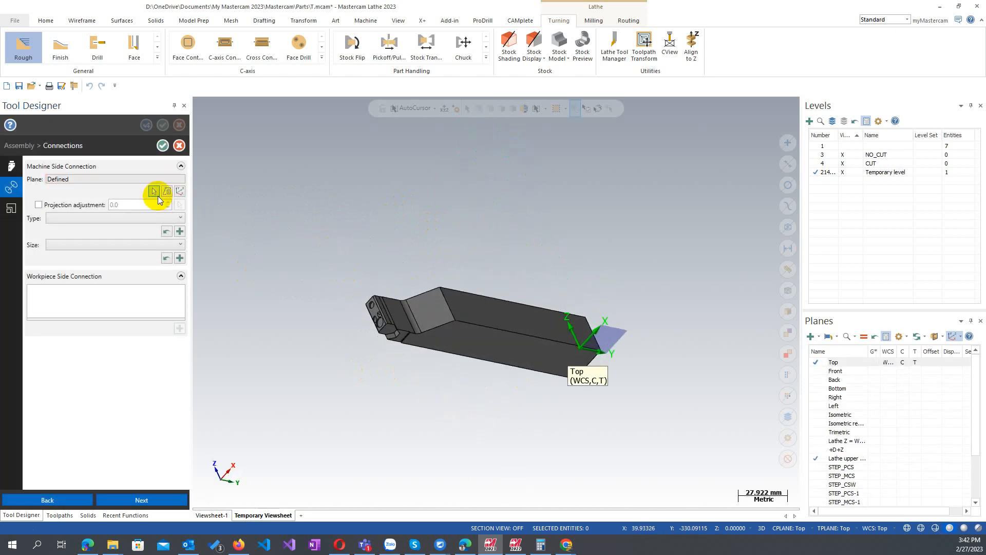
Step: Set the machine side connection type to Square with size 25 mm and complete the holder component
click(169, 218)
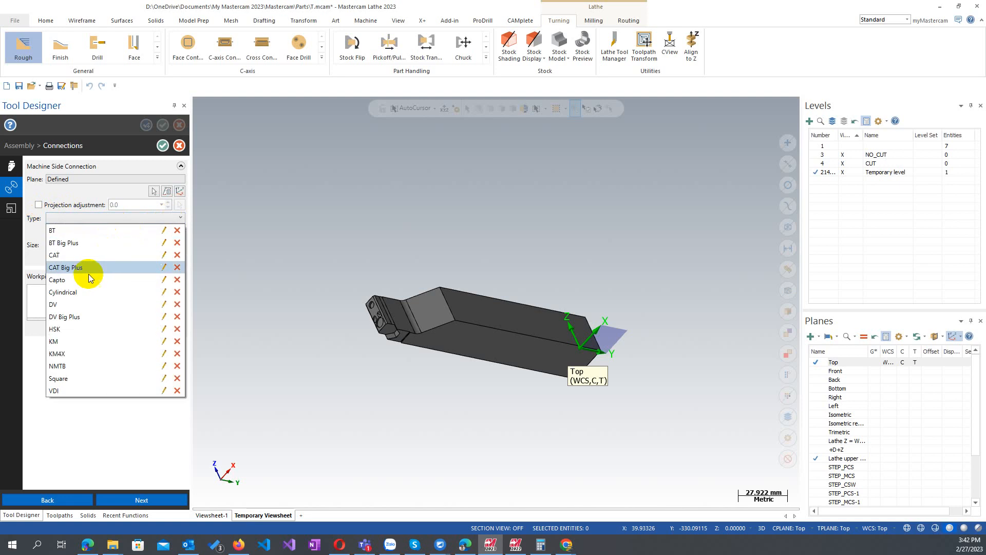
click(86, 389)
click(99, 241)
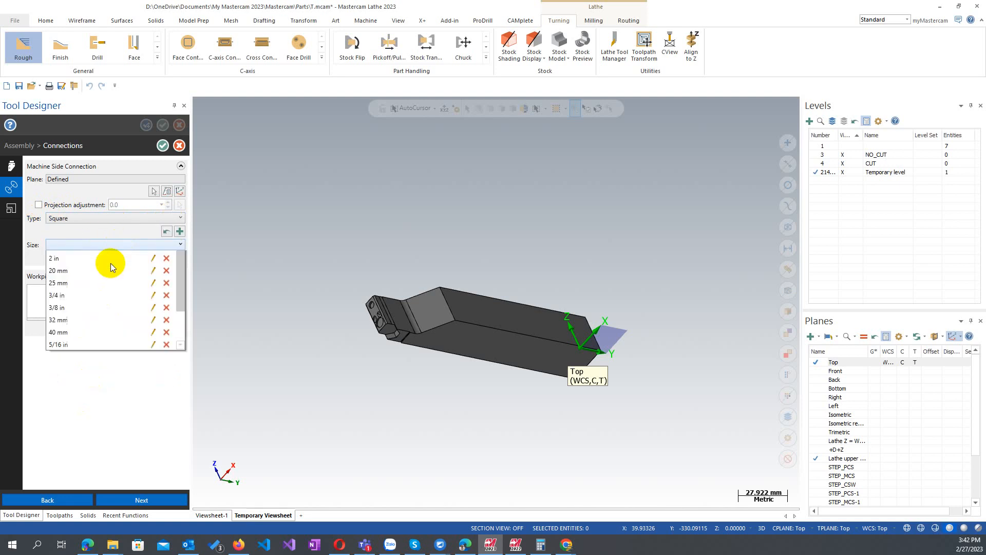
click(80, 378)
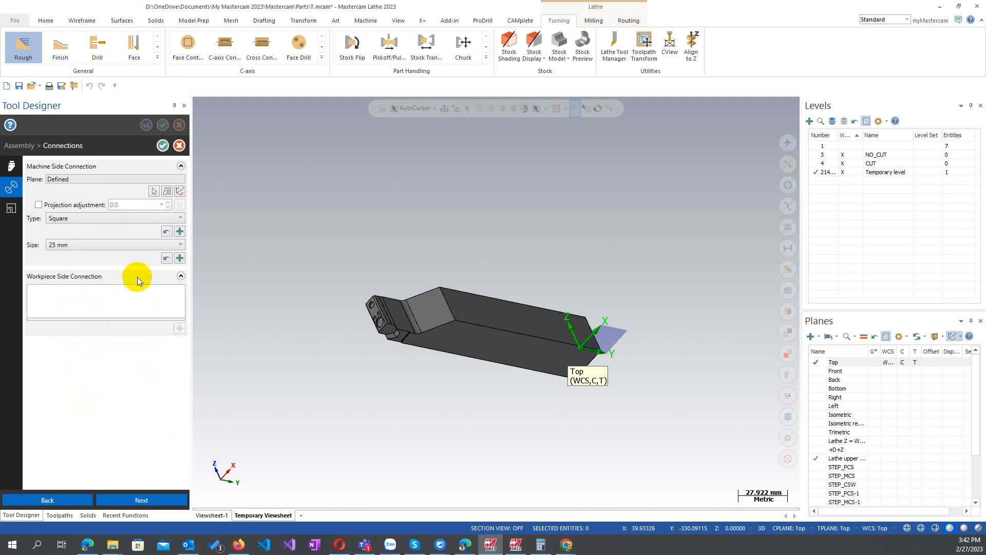
click(150, 501)
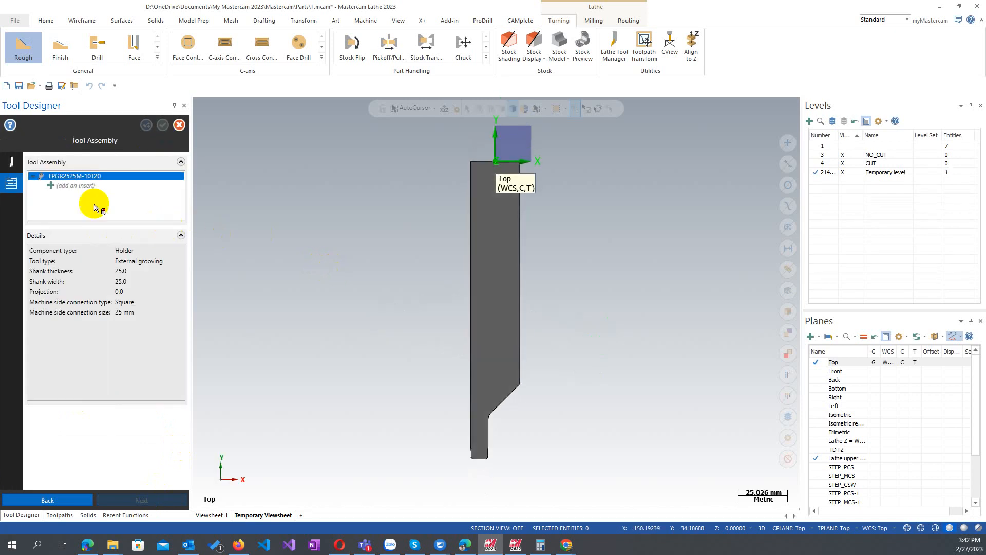
Step: Start defining an insert for the holder assembly and import the FPGR2525M-10T20 STEP file for it
click(146, 186)
right_click(176, 186)
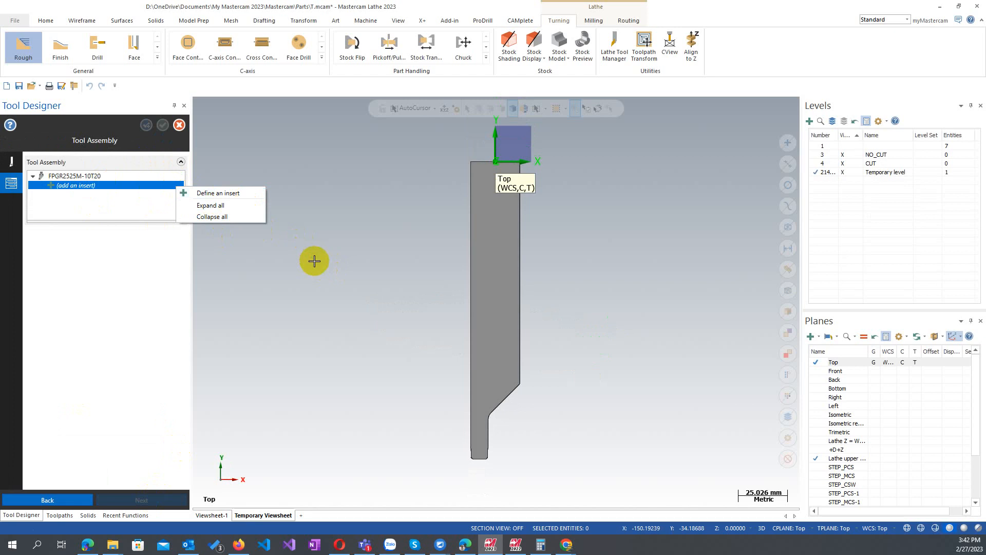
click(131, 201)
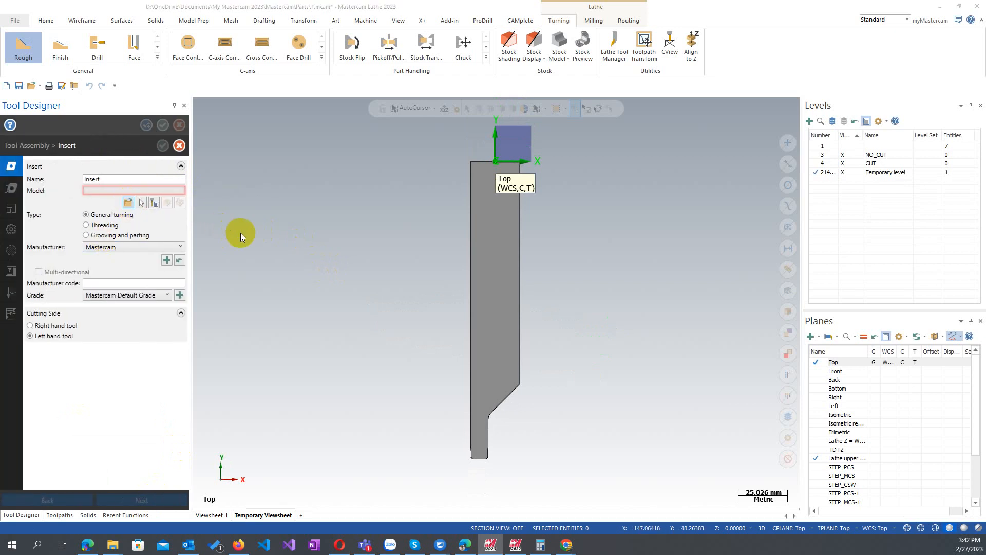
double_click(144, 76)
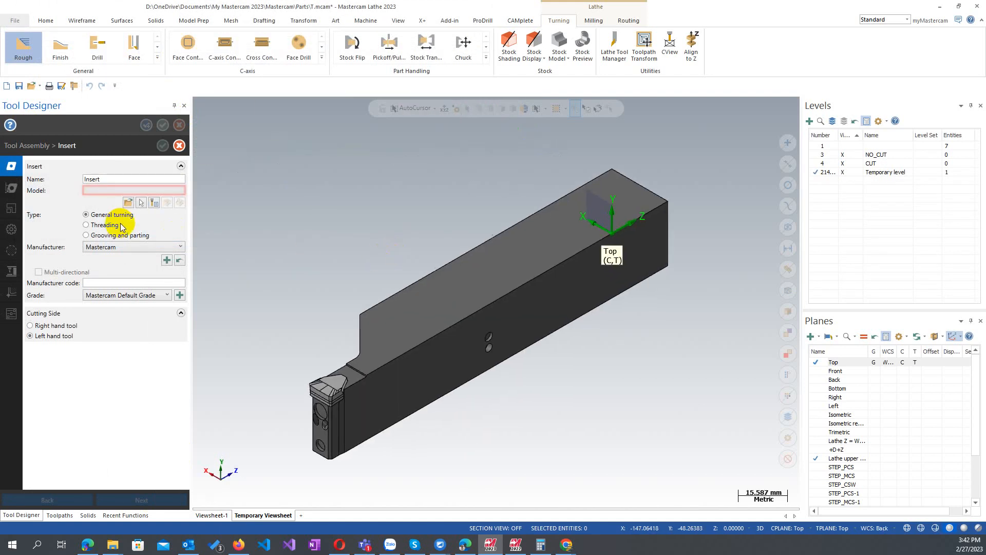
Step: Use the insert body as the insert model and define it as a Tungaloy grooving and parting insert
click(319, 361)
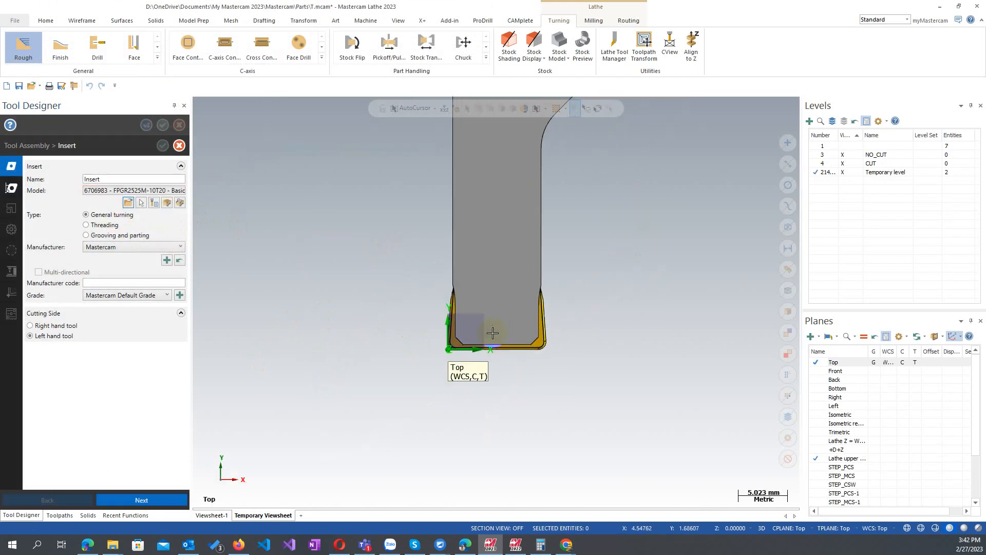
click(139, 247)
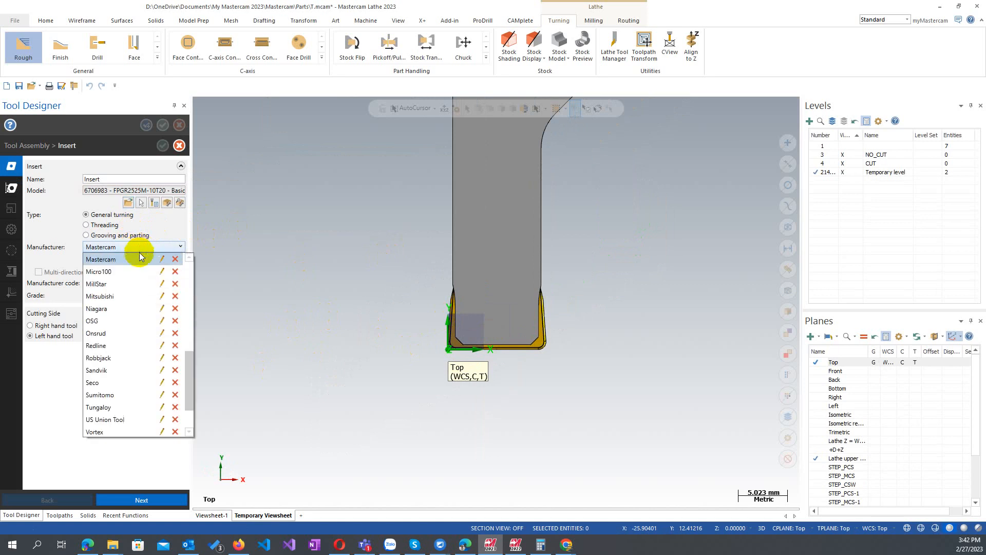
scroll(128, 420, down, 10)
click(131, 360)
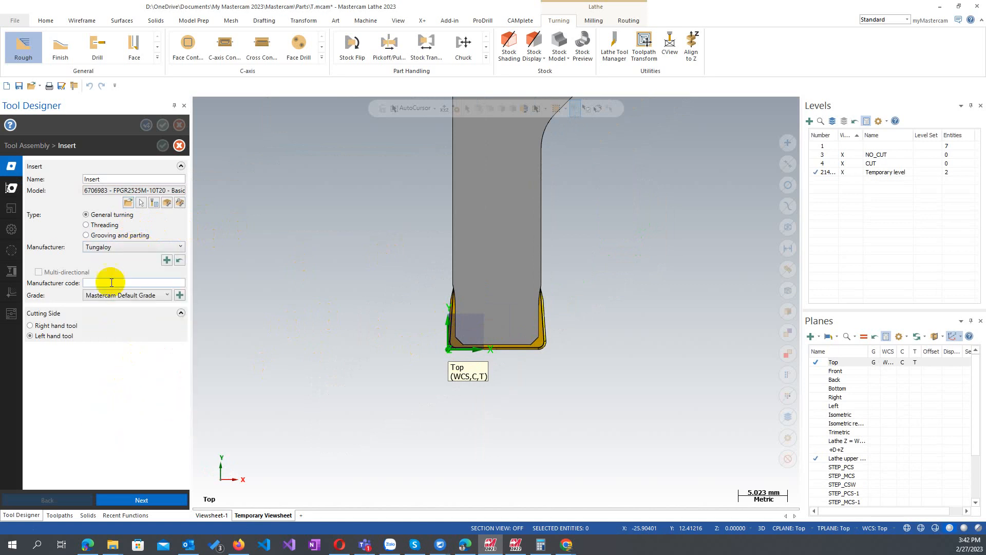
click(109, 236)
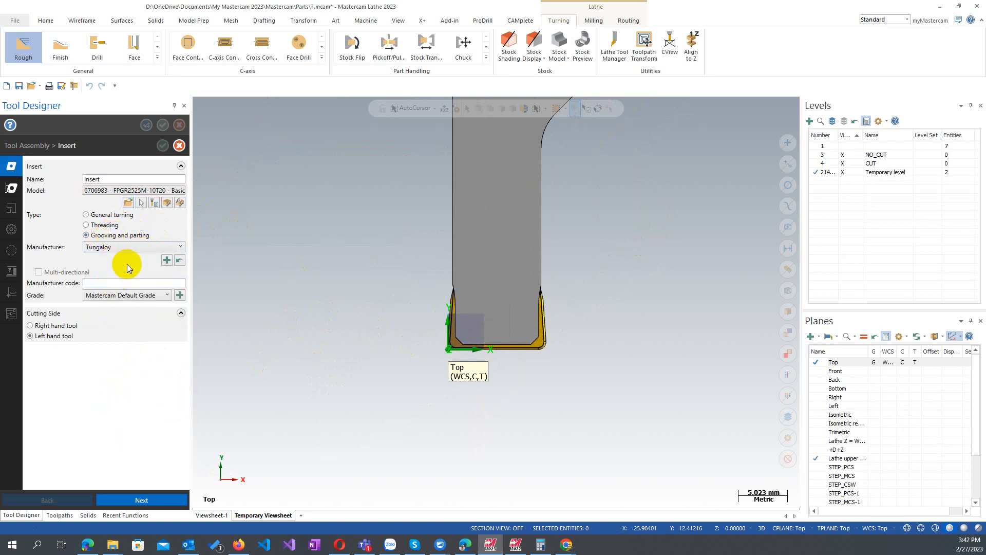
Step: Set the insert's cutting side to right hand tool and proceed to the cutting definition
click(165, 296)
click(165, 296)
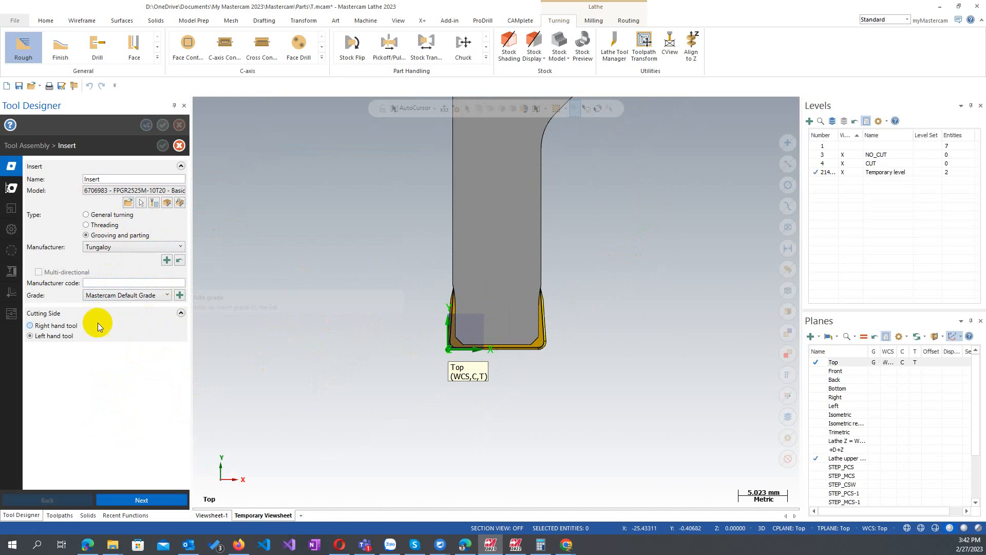
click(67, 327)
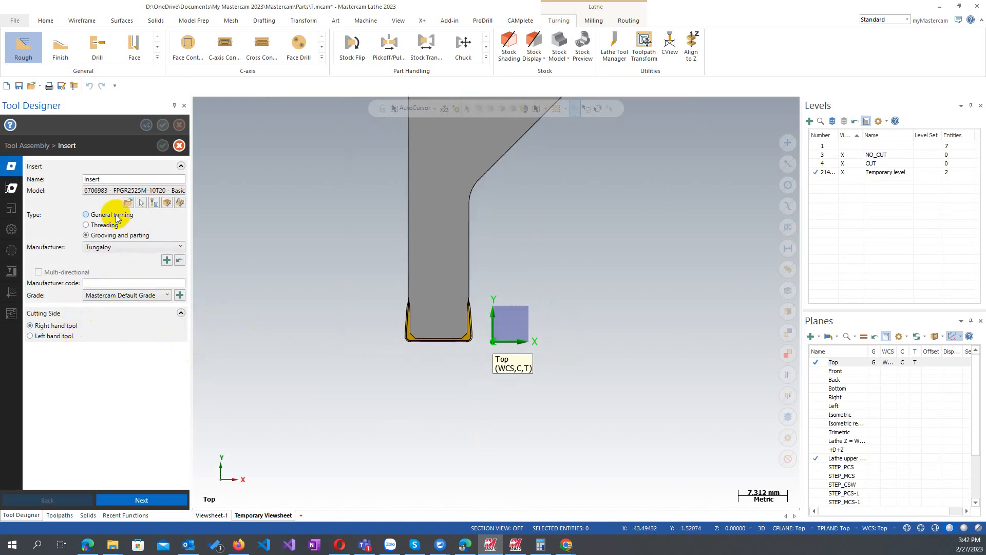
scroll(303, 421, down, 2)
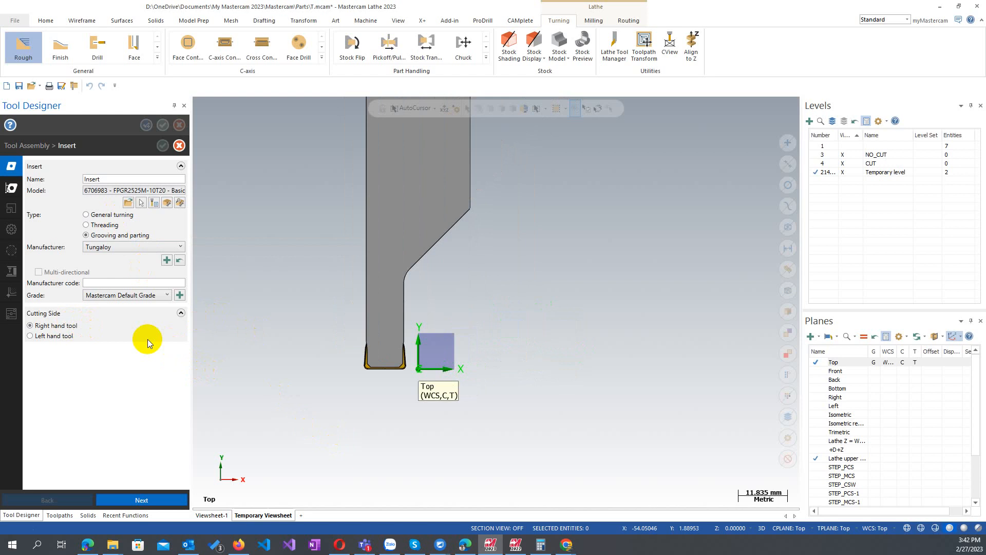
click(152, 501)
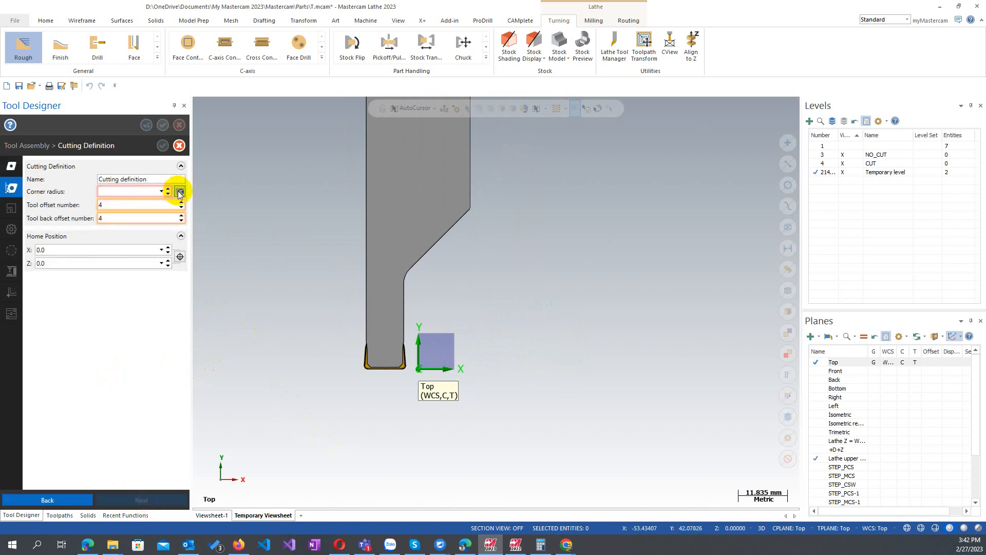
Step: Try to take the corner radius from the rounded corner face beside the insert's cutting edge
click(179, 192)
scroll(400, 376, up, 1)
scroll(366, 354, up, 8)
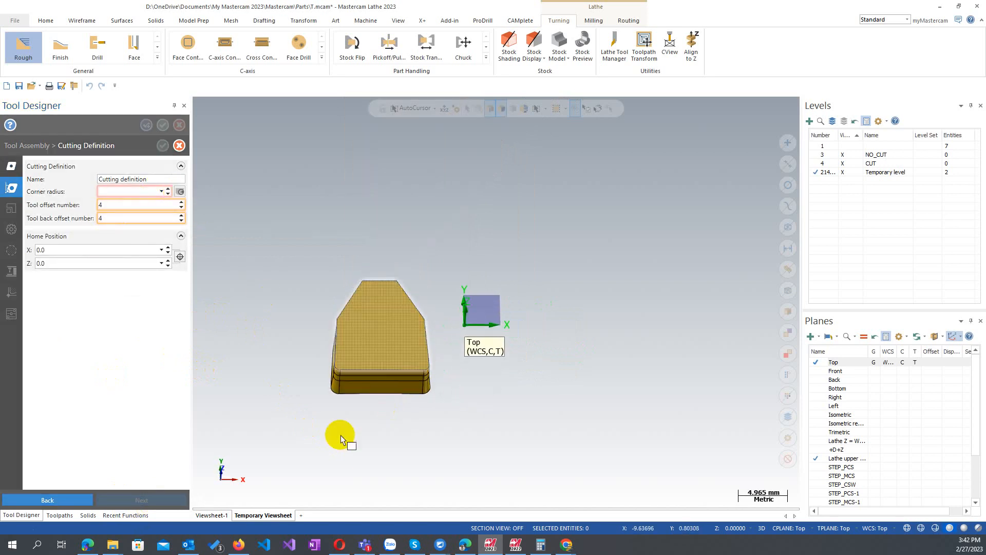
middle_drag(339, 363, 341, 293)
scroll(334, 366, up, 3)
scroll(315, 454, down, 2)
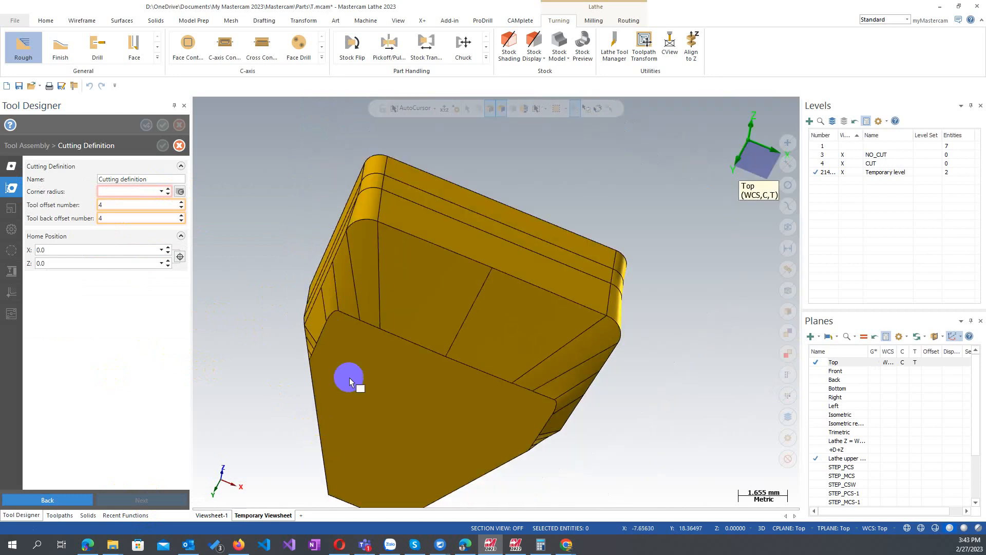
middle_drag(526, 271, 417, 272)
scroll(570, 302, up, 3)
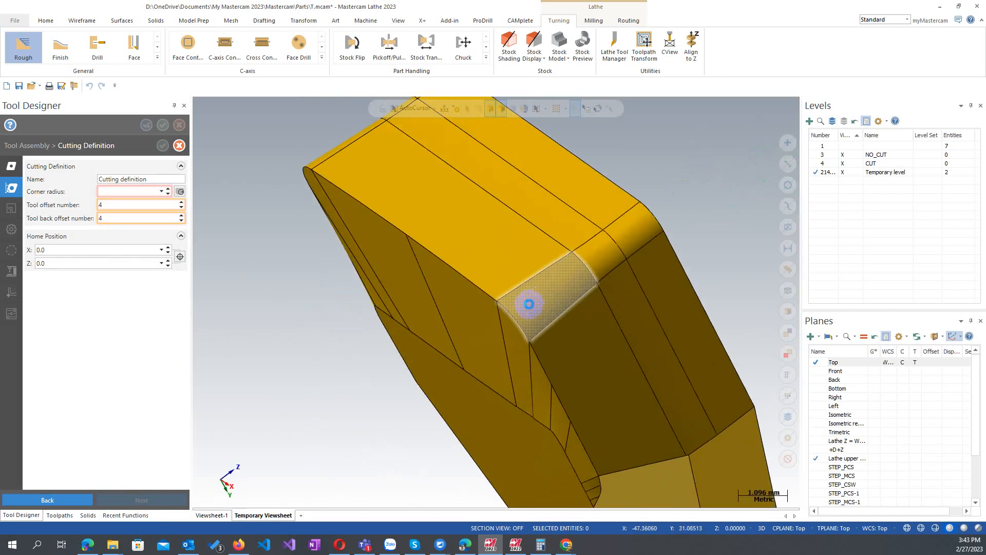
click(529, 305)
click(514, 289)
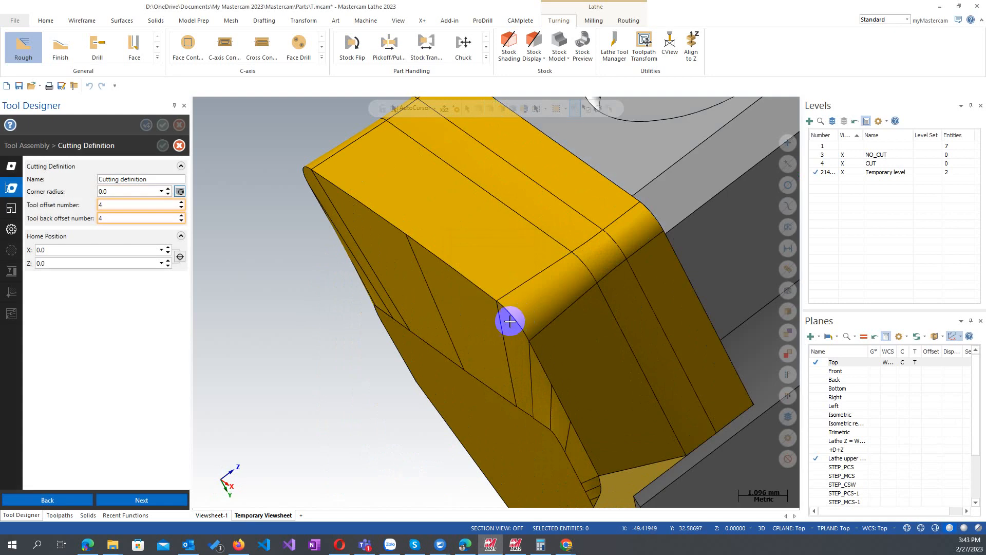
Step: Try to take the corner radius from the rounded face at the insert's opposite front corner
middle_drag(520, 323, 570, 307)
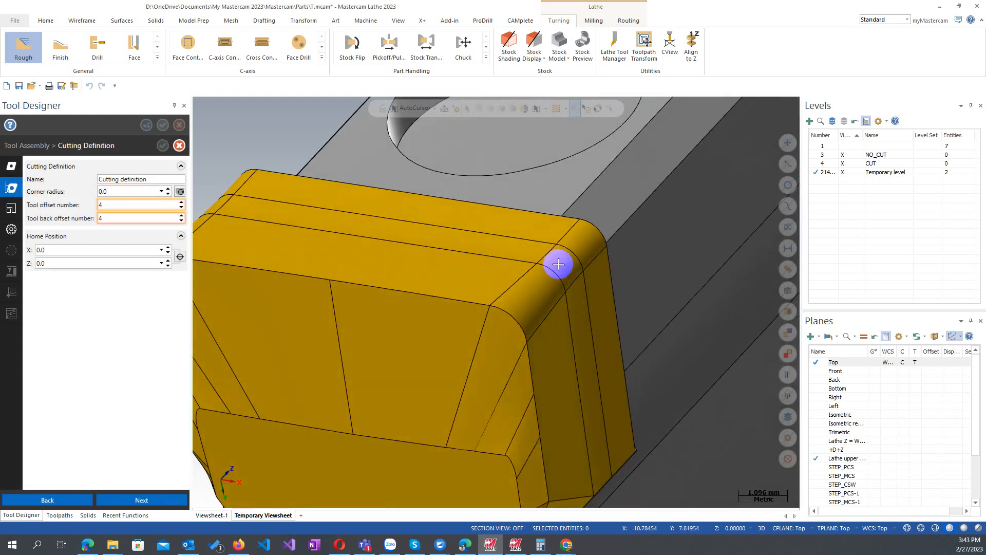
scroll(502, 294, down, 1)
middle_drag(502, 294, 369, 195)
scroll(377, 267, up, 1)
middle_drag(389, 264, 374, 280)
scroll(414, 288, up, 1)
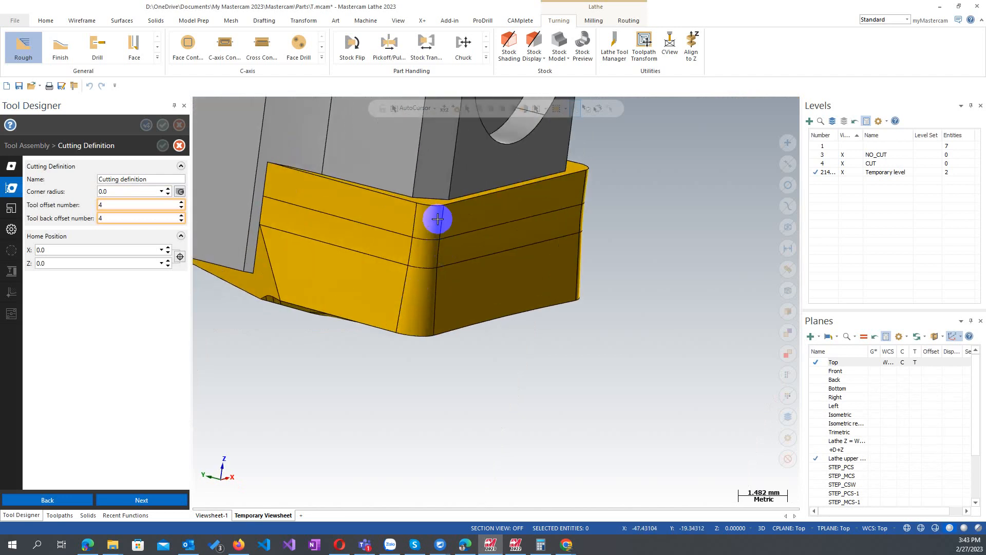
mouse_move(437, 218)
middle_down()
mouse_move(423, 234)
mouse_move(401, 231)
middle_up()
click(180, 192)
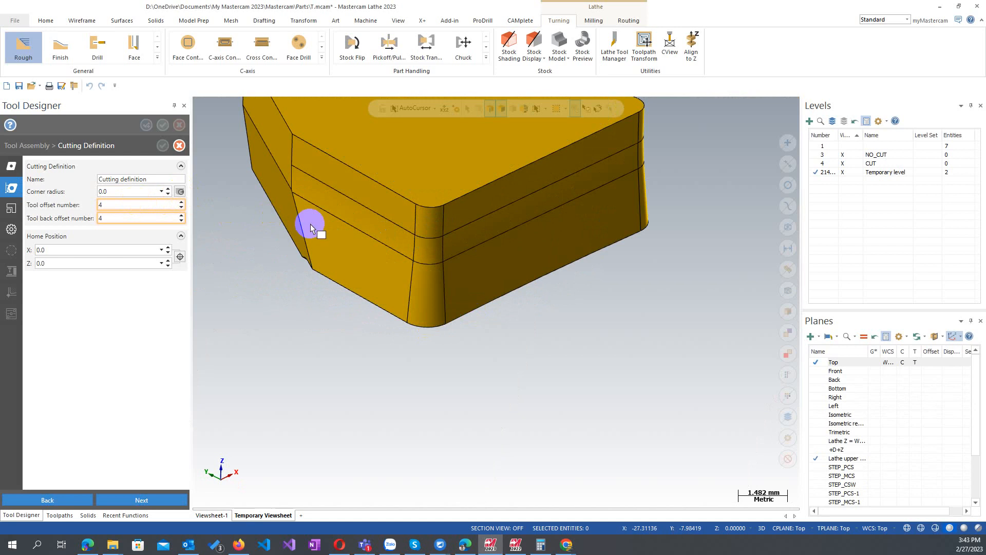
click(424, 308)
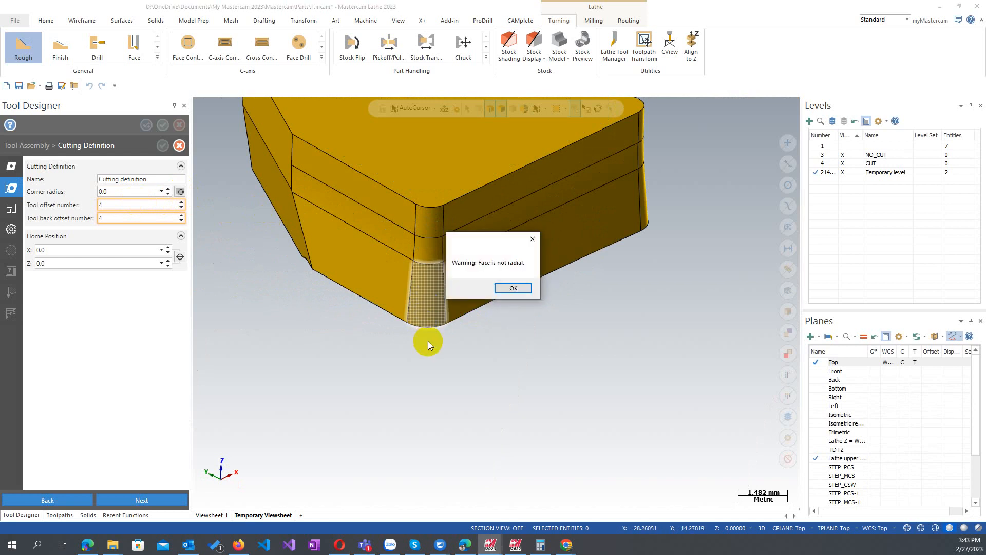
click(509, 286)
Step: Return to the insert definition and run Repair Small Faces on the insert solid
click(9, 166)
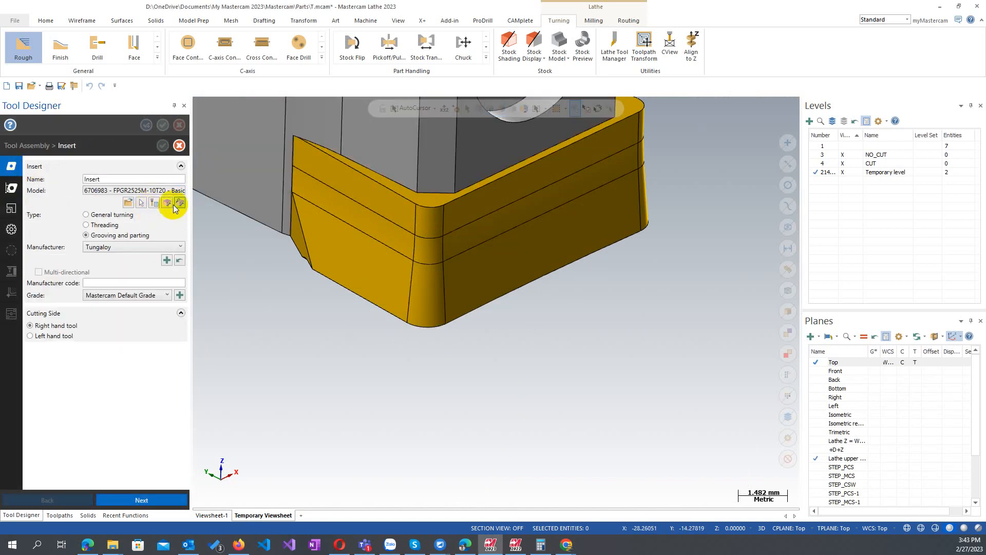
click(179, 203)
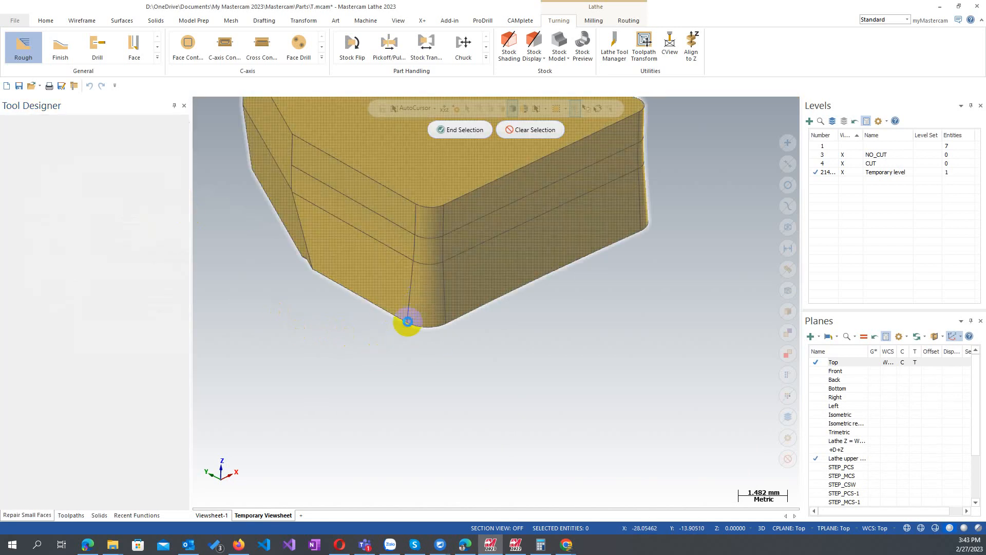
click(408, 321)
click(163, 125)
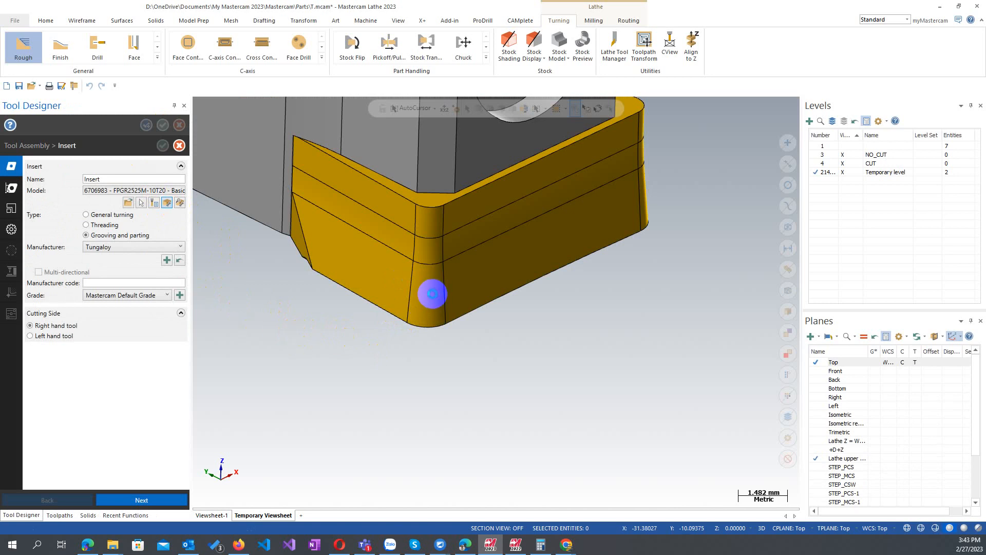
click(128, 190)
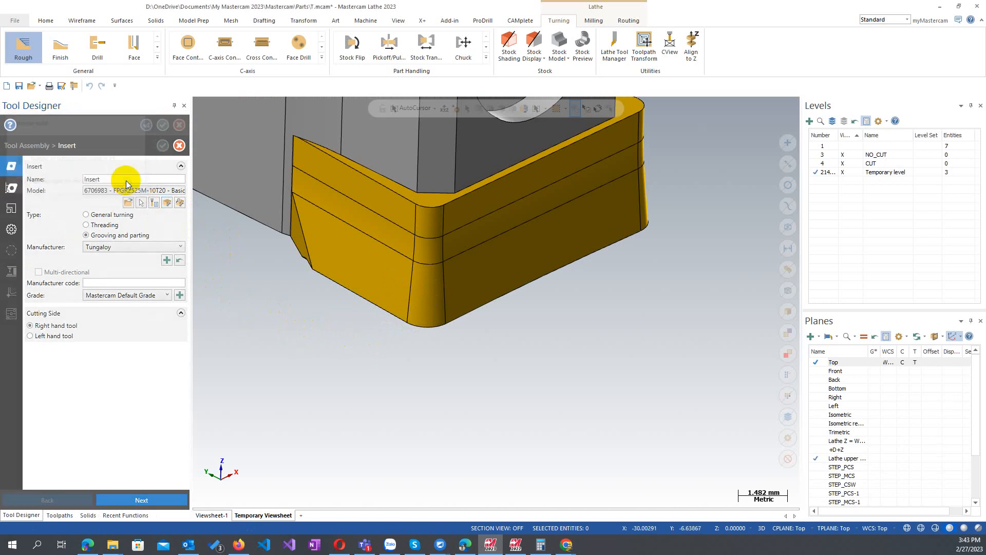
Step: Go back to the cutting definition and try again to pick the corner radius from the insert's first corner face
click(12, 210)
click(11, 188)
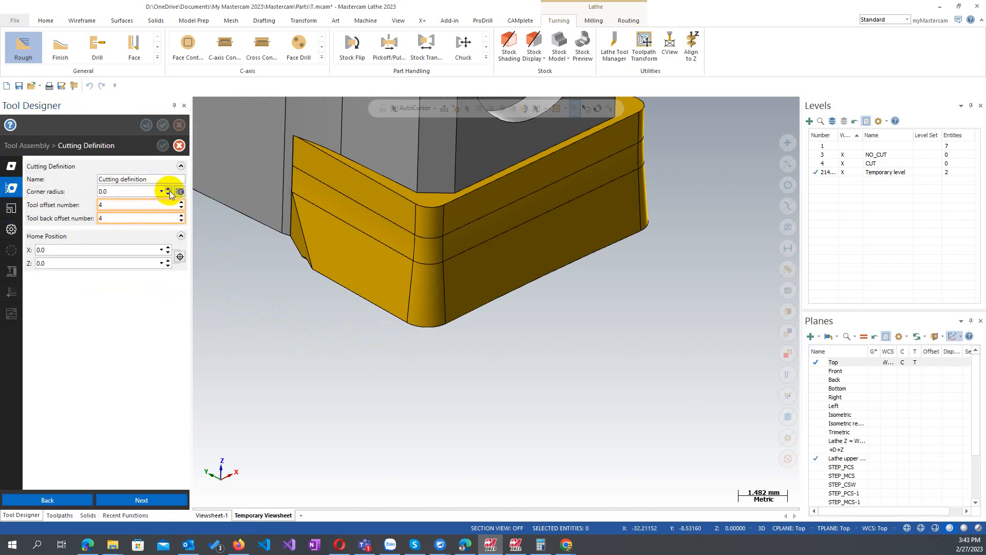
click(180, 191)
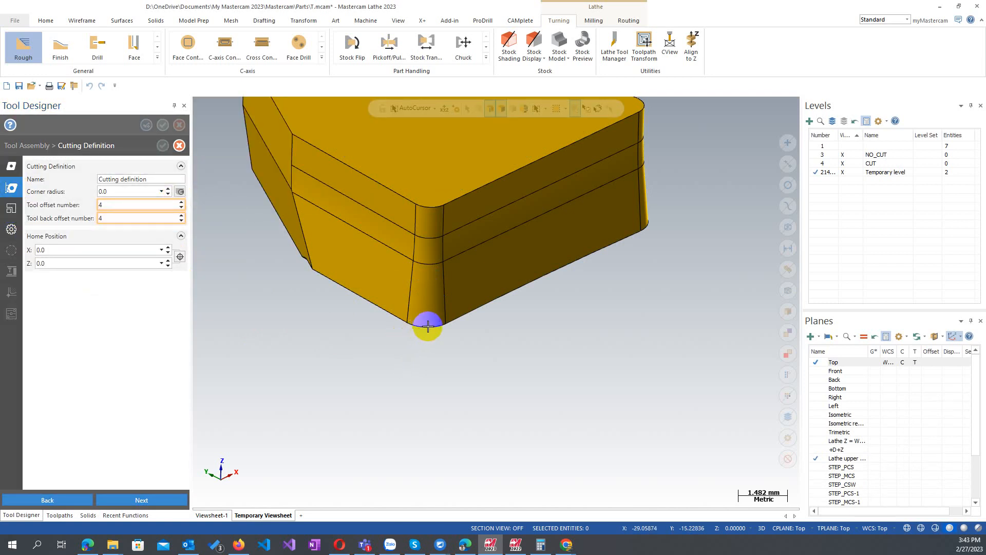
scroll(428, 326, down, 5)
middle_drag(383, 346, 359, 216)
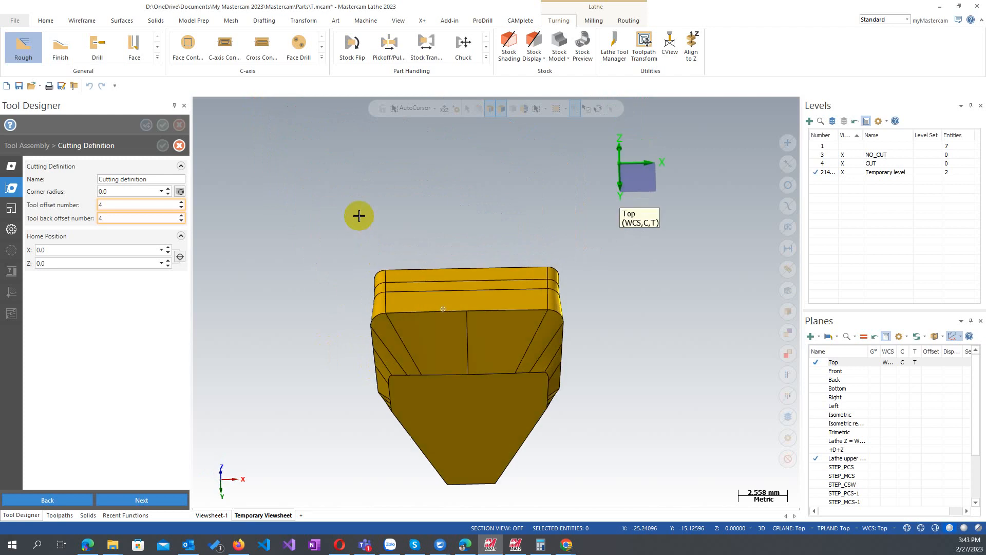
scroll(606, 337, up, 3)
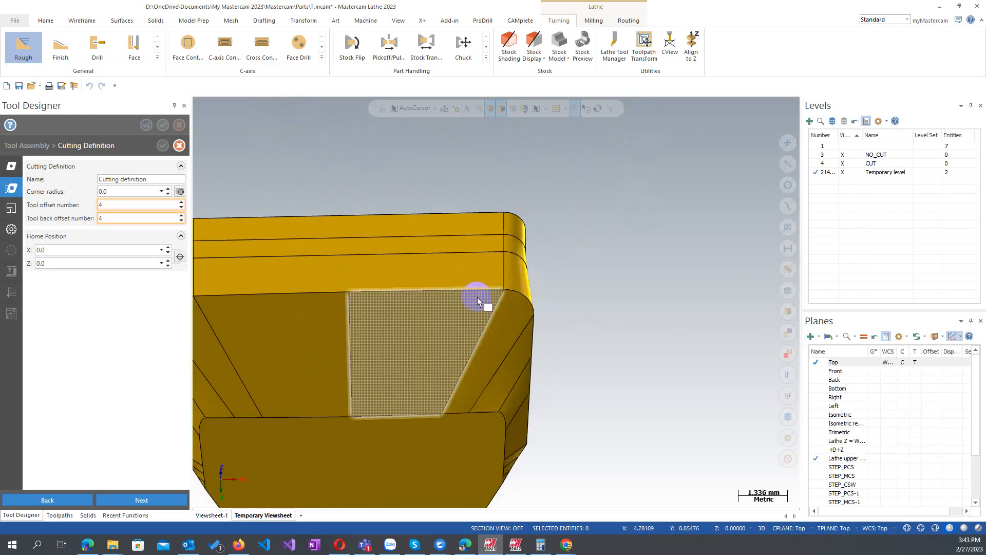
mouse_move(519, 291)
middle_down()
mouse_move(504, 305)
mouse_move(522, 282)
middle_up()
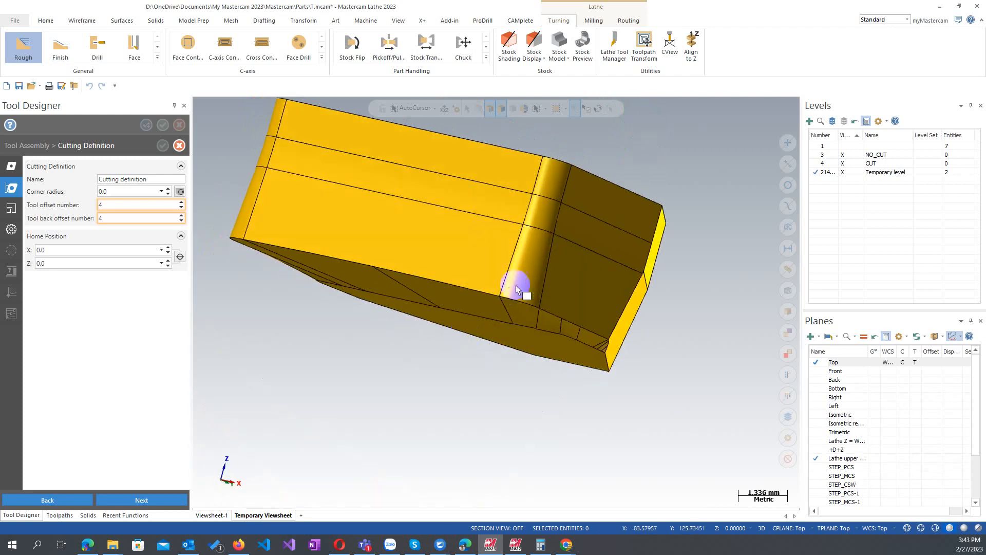
click(520, 295)
click(518, 291)
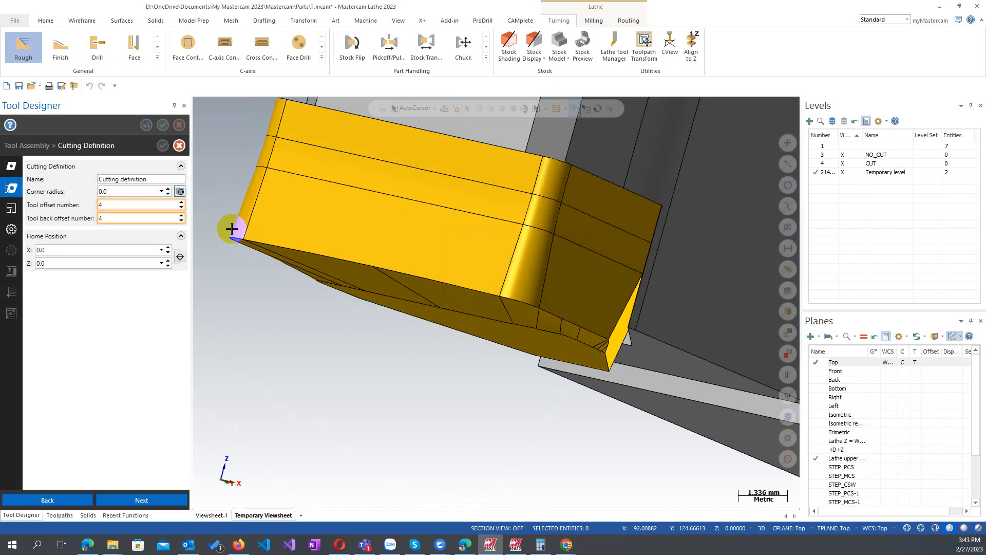
middle_drag(506, 282, 553, 375)
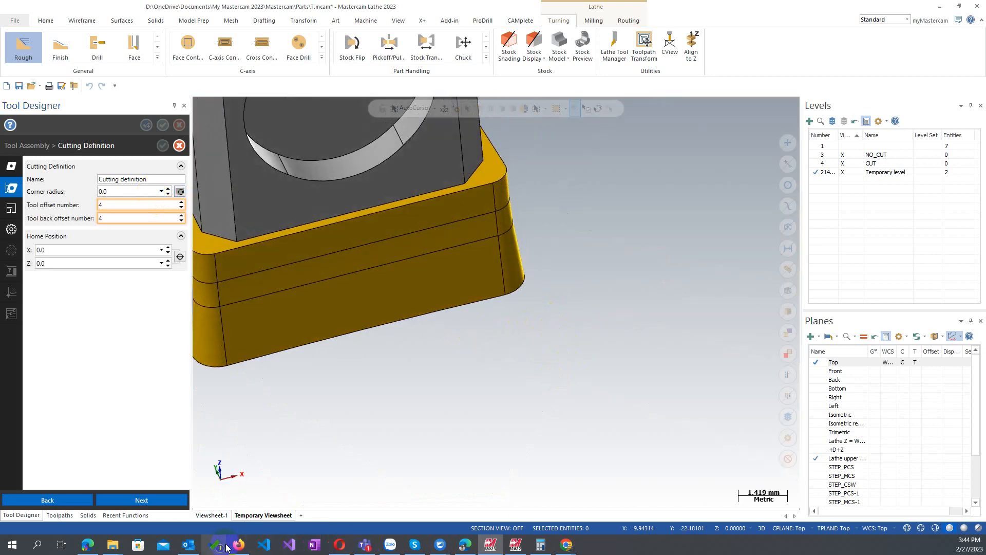
Step: Switch to Firefox and examine the Tungaloy e-catalog page of FPGR2525M-10T20 for the holder and insert data
click(245, 537)
scroll(360, 319, down, 3)
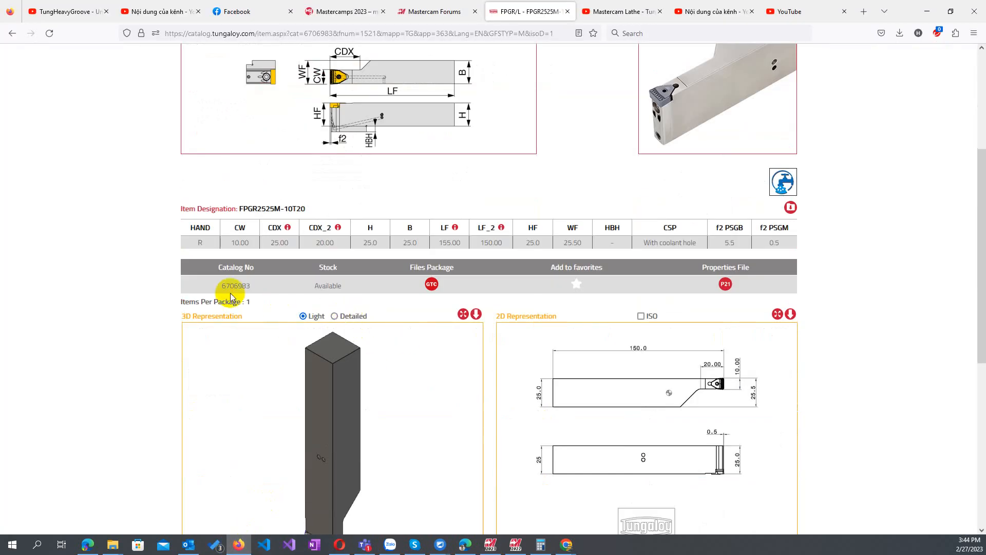
scroll(228, 313, up, 2)
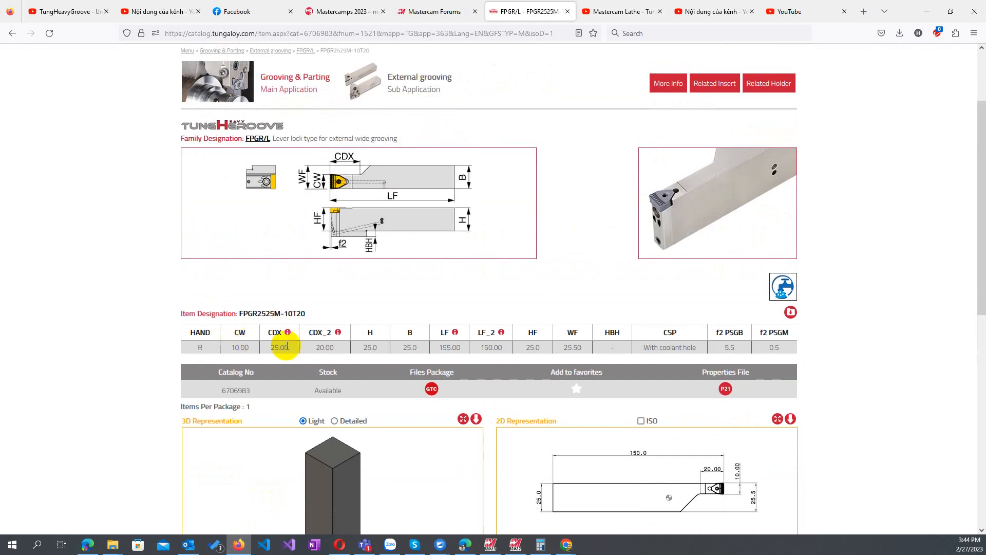
scroll(286, 345, down, 2)
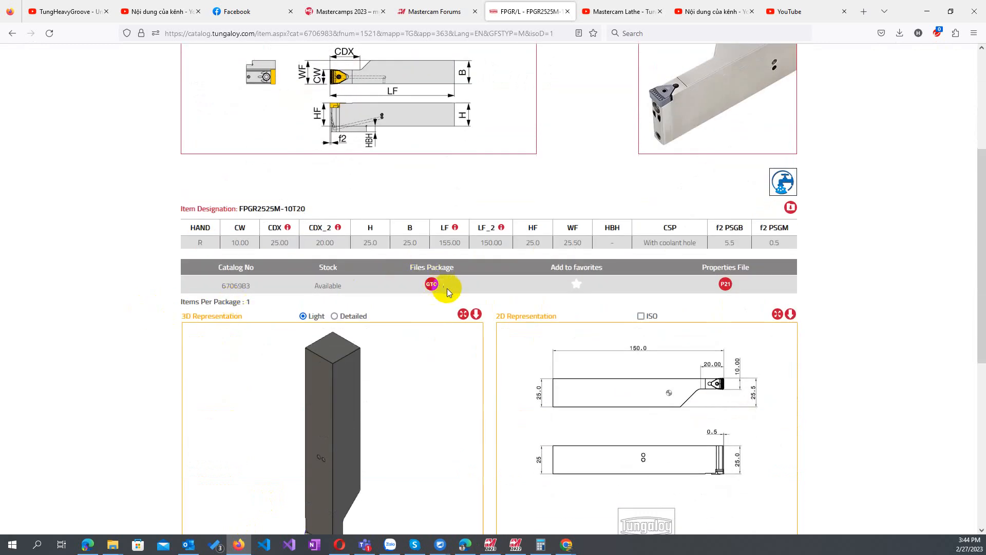
scroll(389, 280, down, 3)
scroll(92, 261, down, 3)
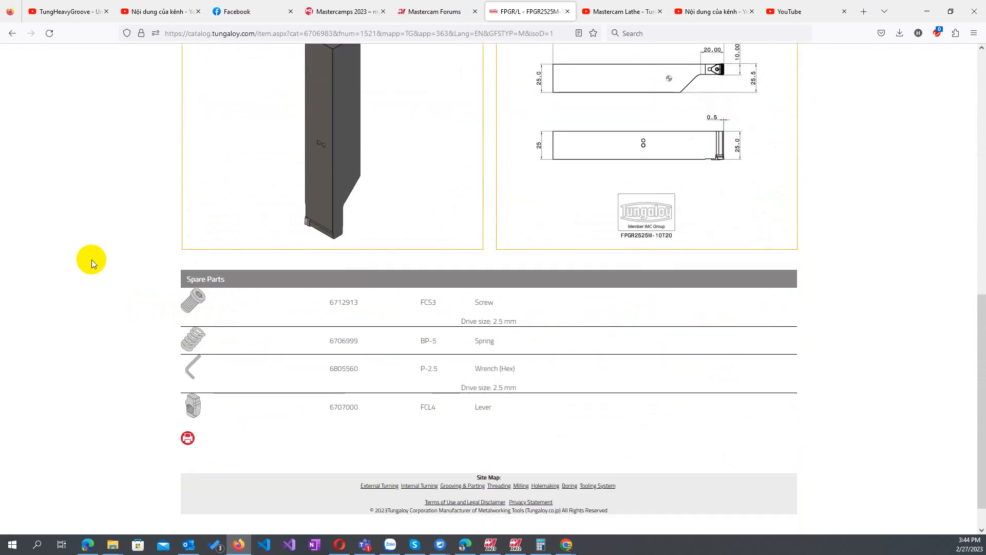
scroll(92, 260, up, 9)
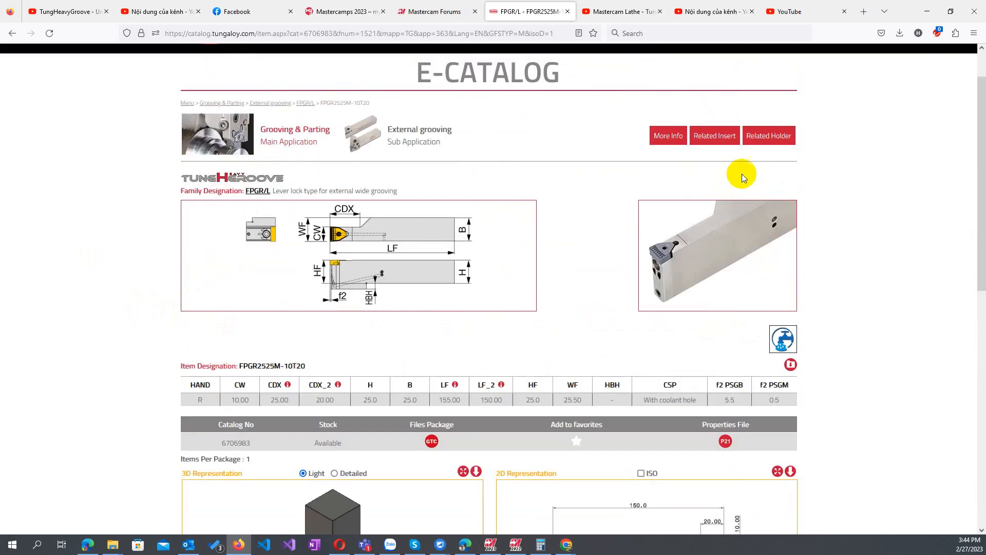
Step: Open the holder's related inserts and look up the corner radius RE of the PSGM wide grooving insert
click(718, 137)
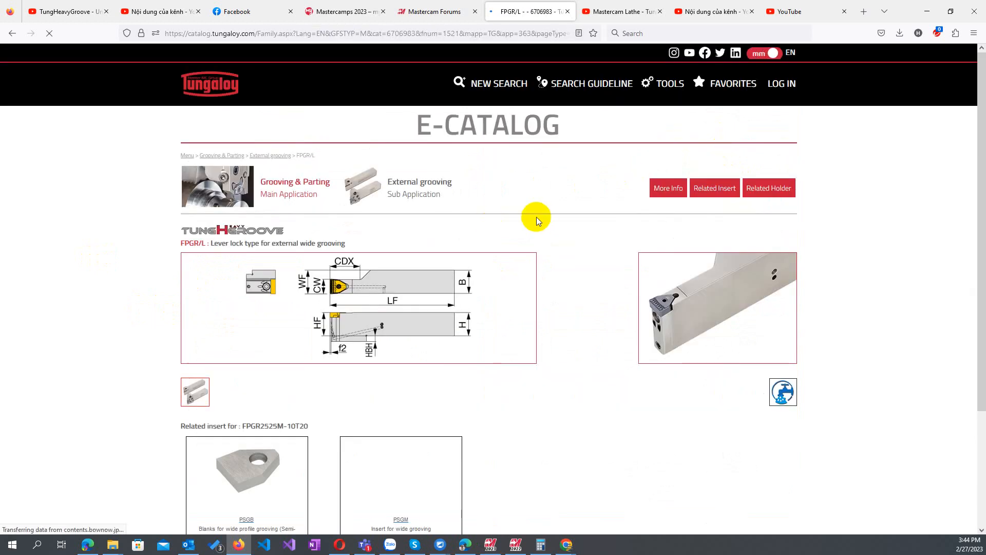
scroll(464, 241, down, 2)
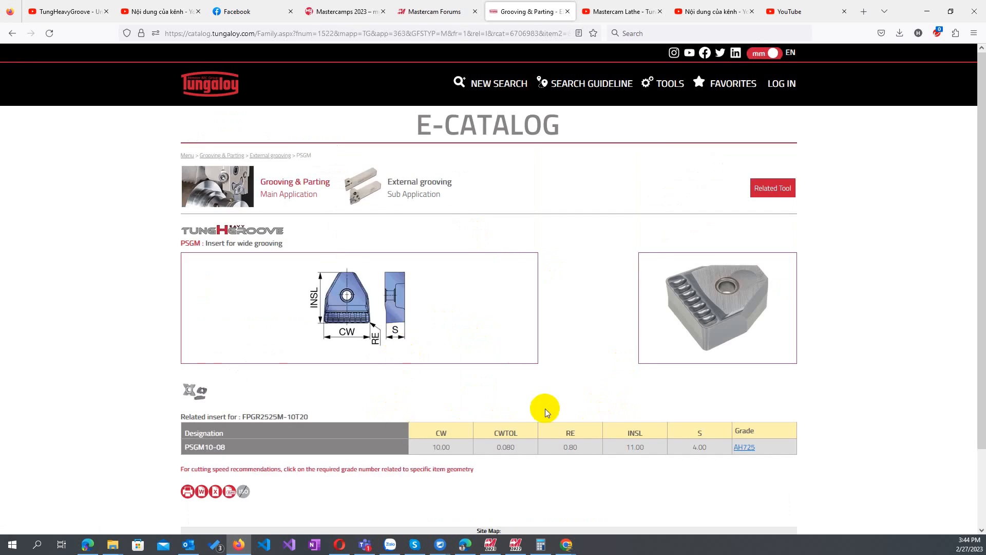
drag(576, 445, 540, 451)
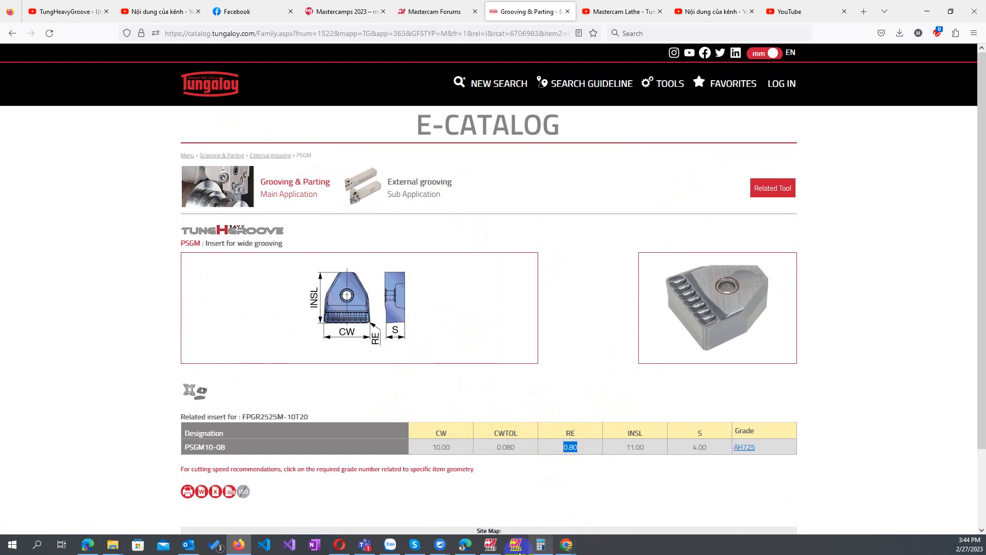
Step: Switch back to Mastercam and set the cutting definition's corner radius to 0.8 and both tool offset numbers to 4
click(491, 544)
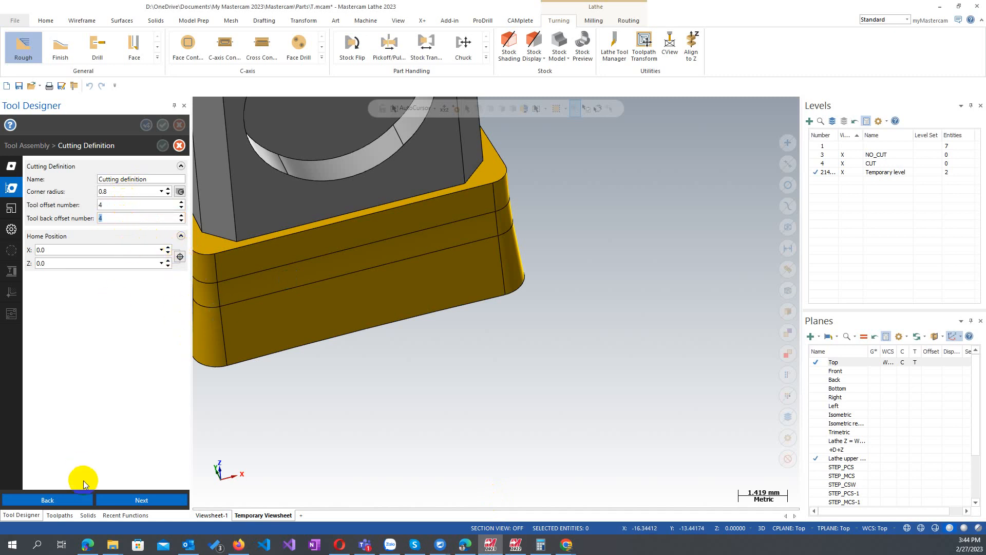
drag(159, 178, 94, 179)
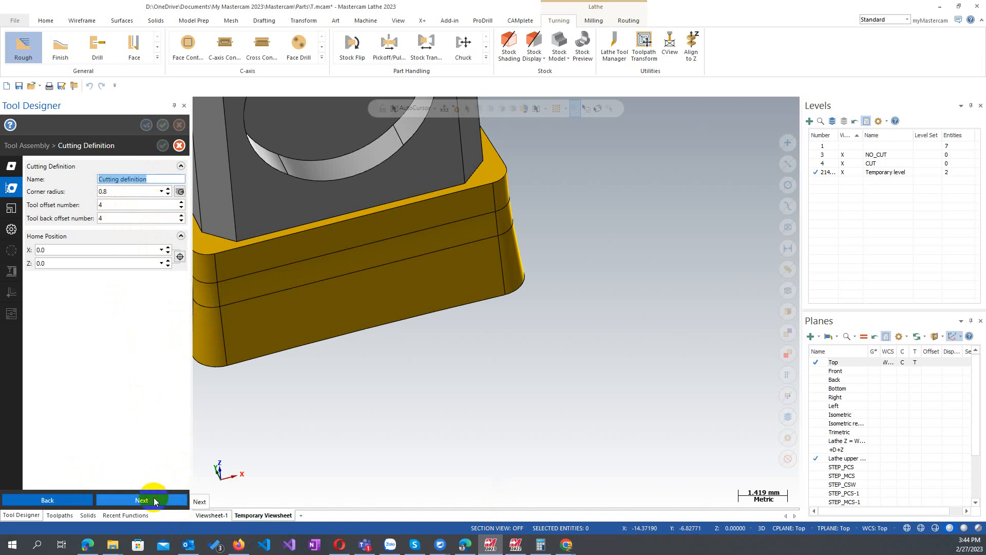
click(153, 501)
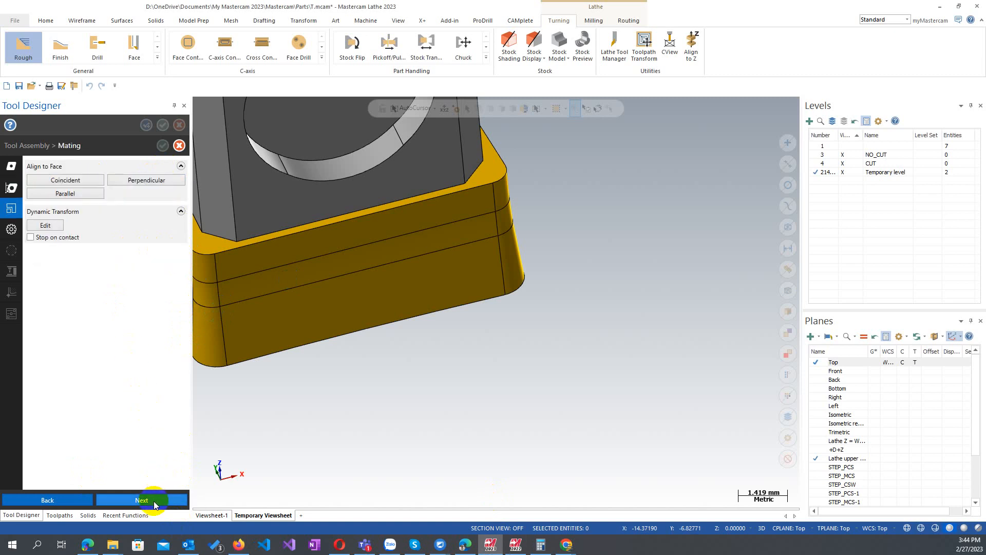
Step: Skip mating and define the cutting plane from the holder's long flat face on the insert side
click(153, 501)
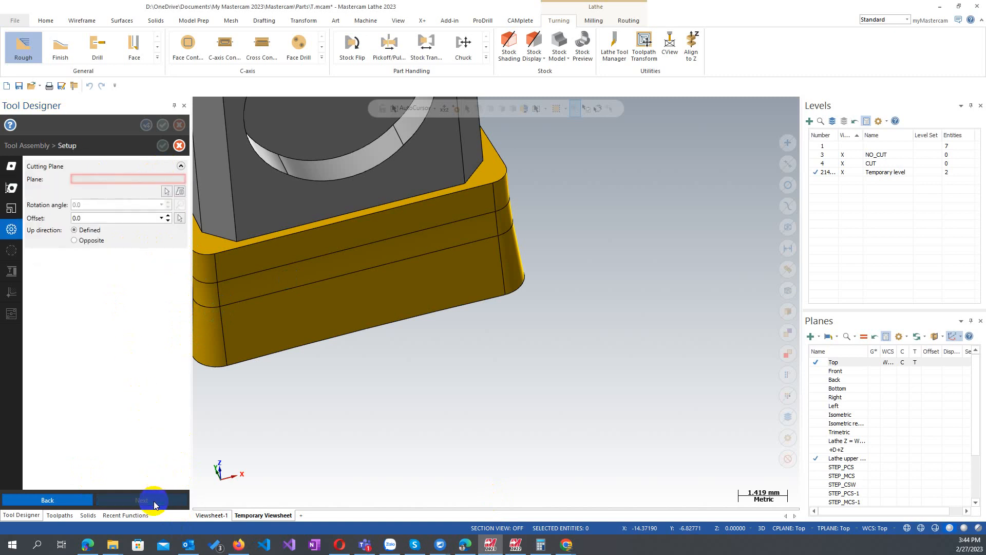
click(166, 191)
scroll(348, 355, up, 1)
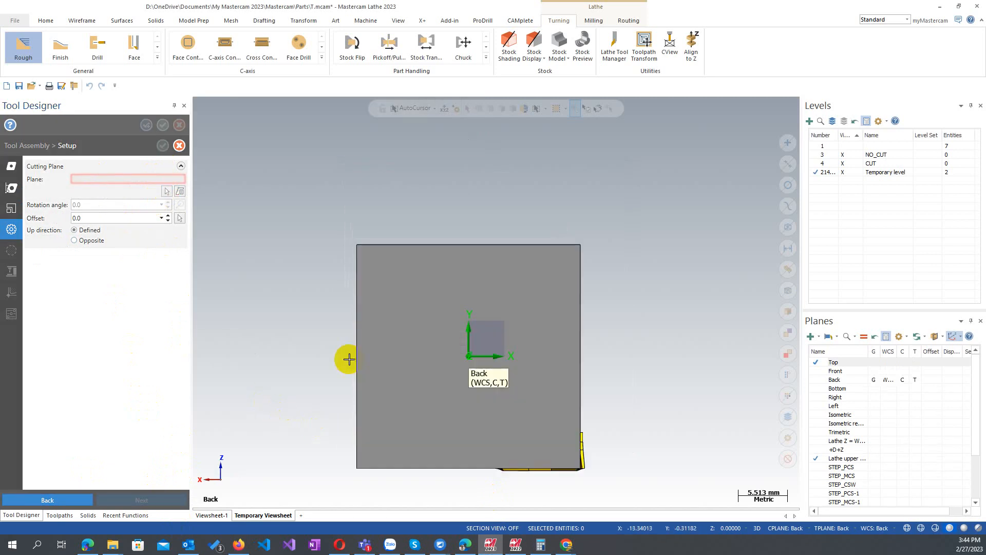
middle_drag(383, 363, 336, 371)
scroll(340, 371, down, 5)
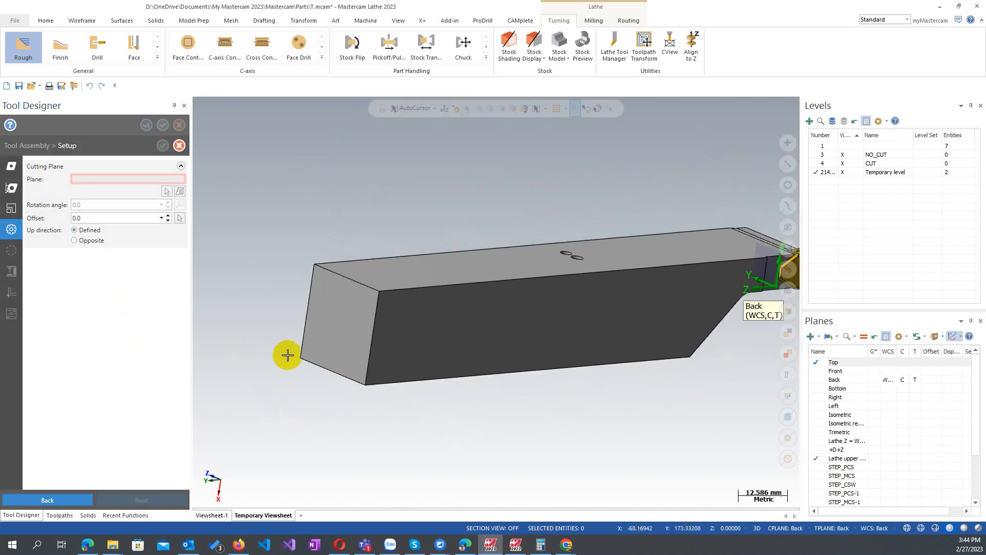
mouse_move(422, 356)
middle_down()
mouse_move(335, 322)
mouse_move(425, 301)
middle_up()
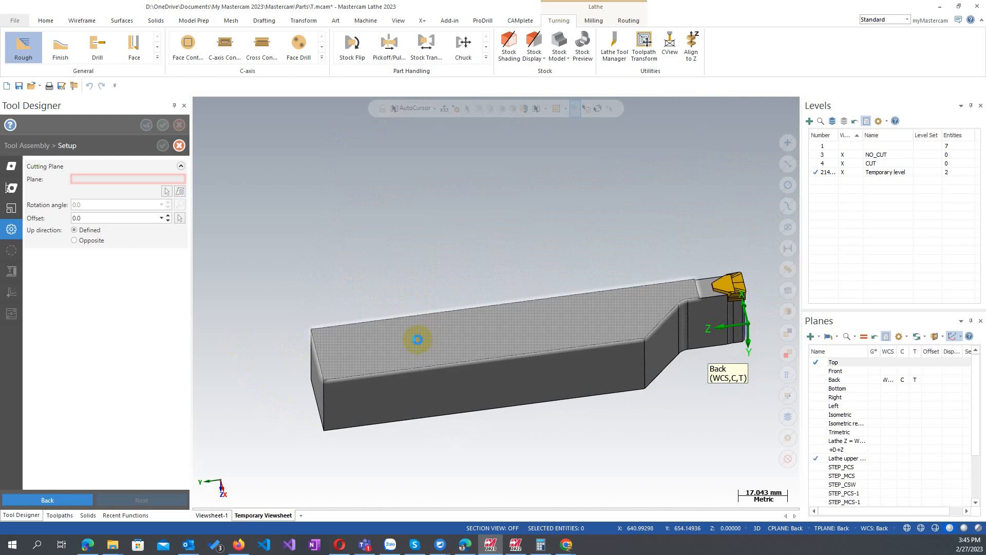
click(390, 346)
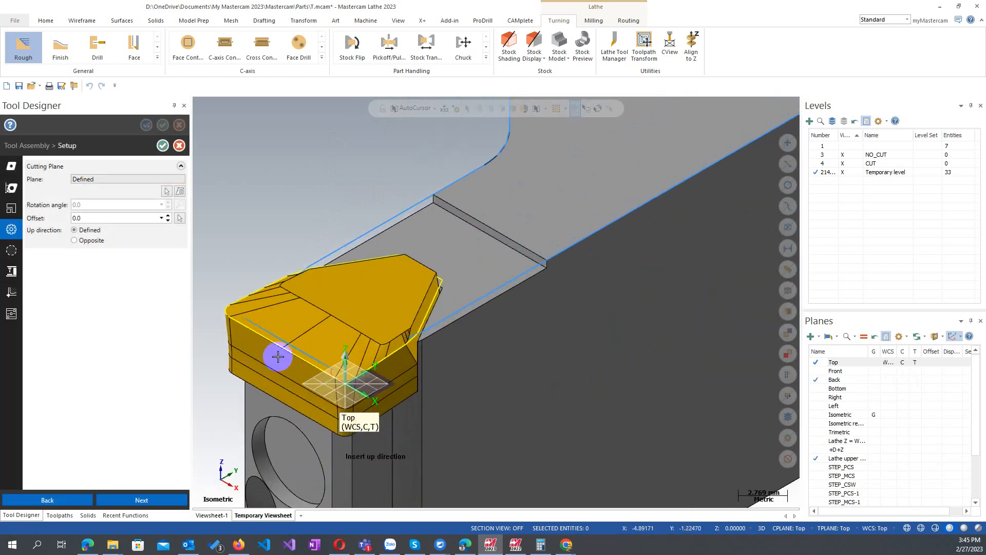
Step: Reverse the cutting plane's up direction to Opposite and accept the default boundary and machine orientation
mouse_move(437, 340)
middle_down()
mouse_move(428, 302)
mouse_move(414, 298)
mouse_move(282, 348)
mouse_move(322, 298)
mouse_move(293, 304)
mouse_move(319, 288)
mouse_move(327, 299)
mouse_move(309, 340)
mouse_move(394, 317)
mouse_move(438, 353)
mouse_move(396, 357)
mouse_move(363, 329)
mouse_move(381, 319)
mouse_move(364, 344)
mouse_move(366, 326)
mouse_move(375, 322)
mouse_move(400, 379)
mouse_move(415, 315)
mouse_move(400, 328)
middle_up()
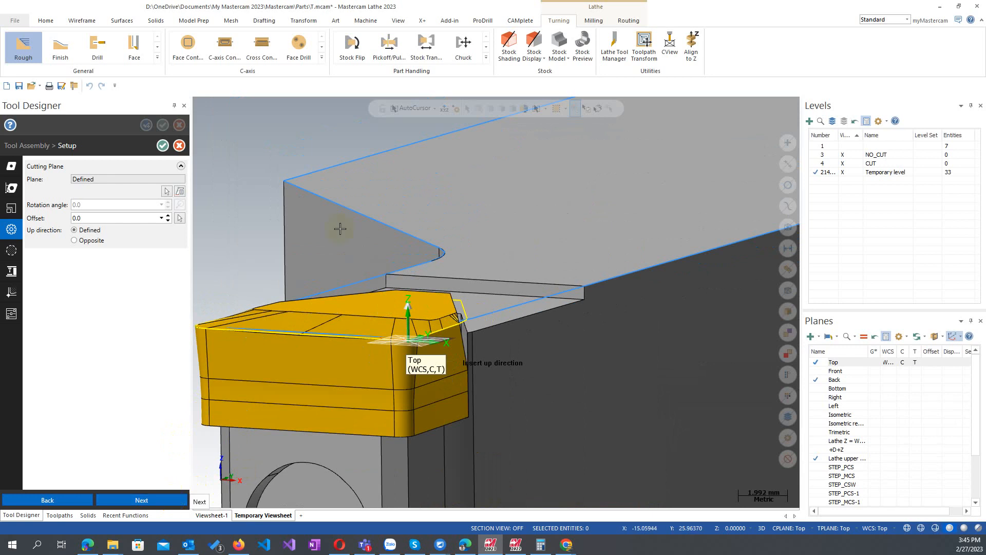
click(74, 240)
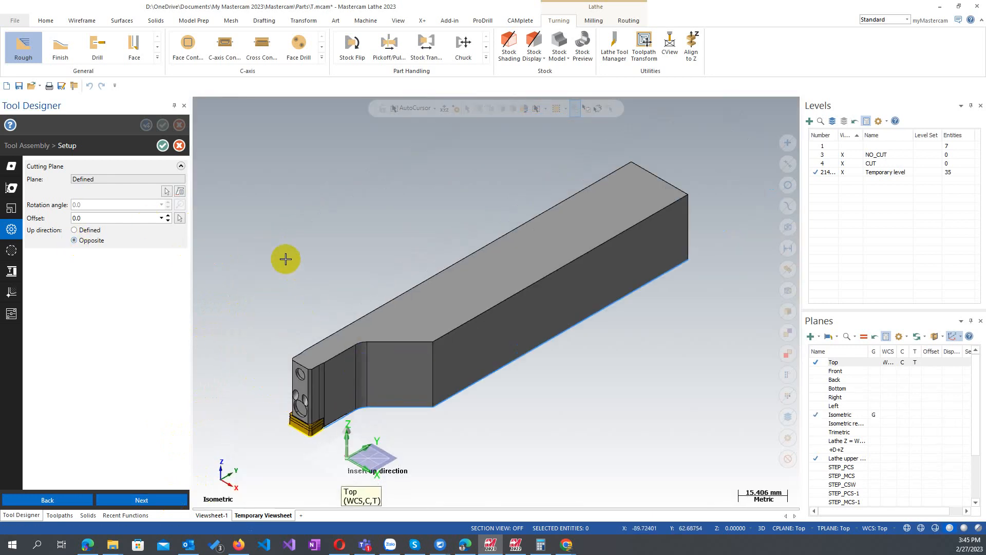
click(154, 500)
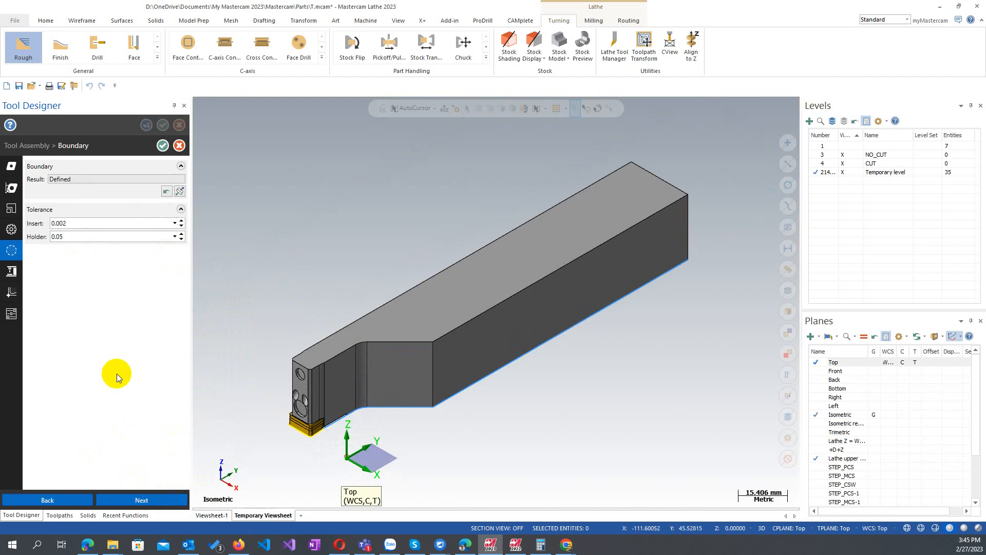
click(137, 498)
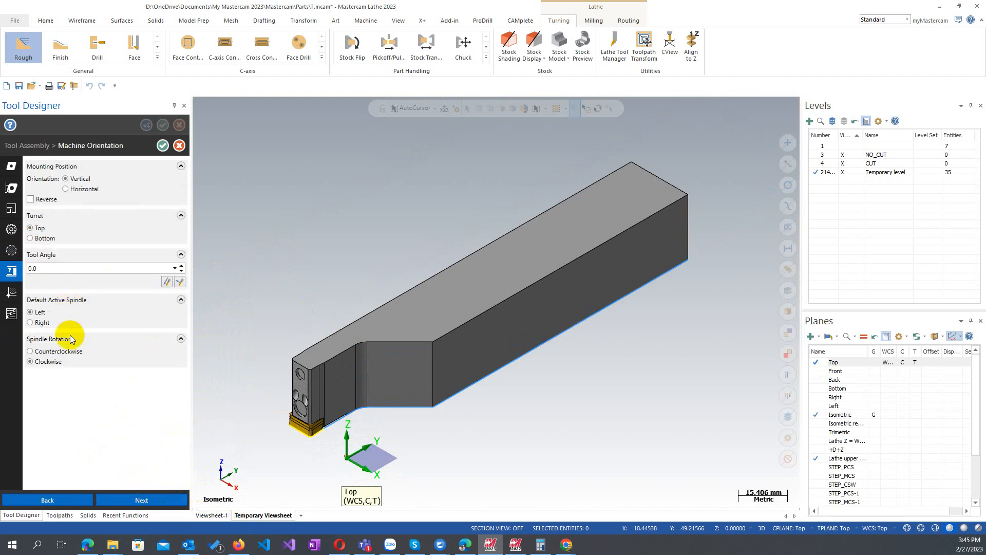
click(149, 501)
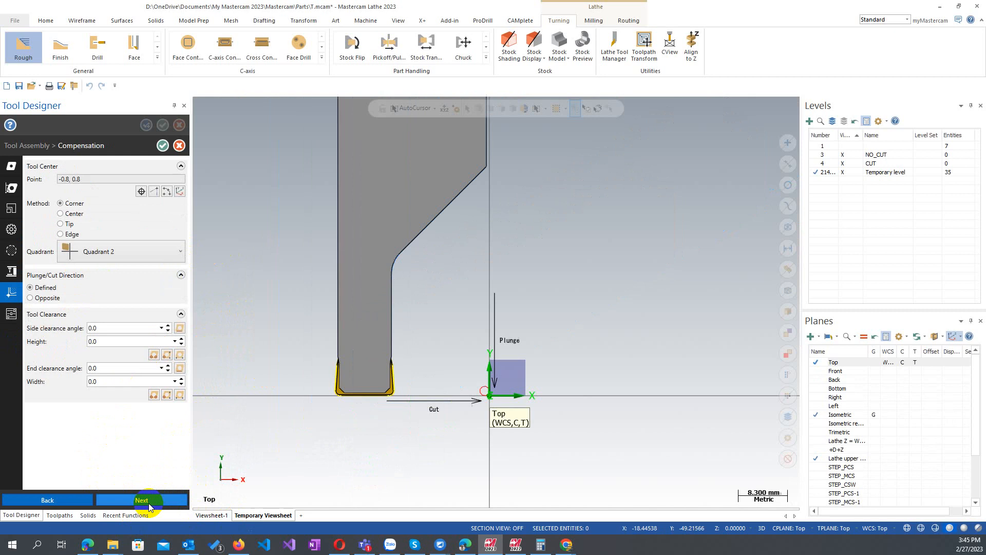
Step: Set the corner compensation of the tool center to Quadrant 1
click(130, 251)
click(109, 275)
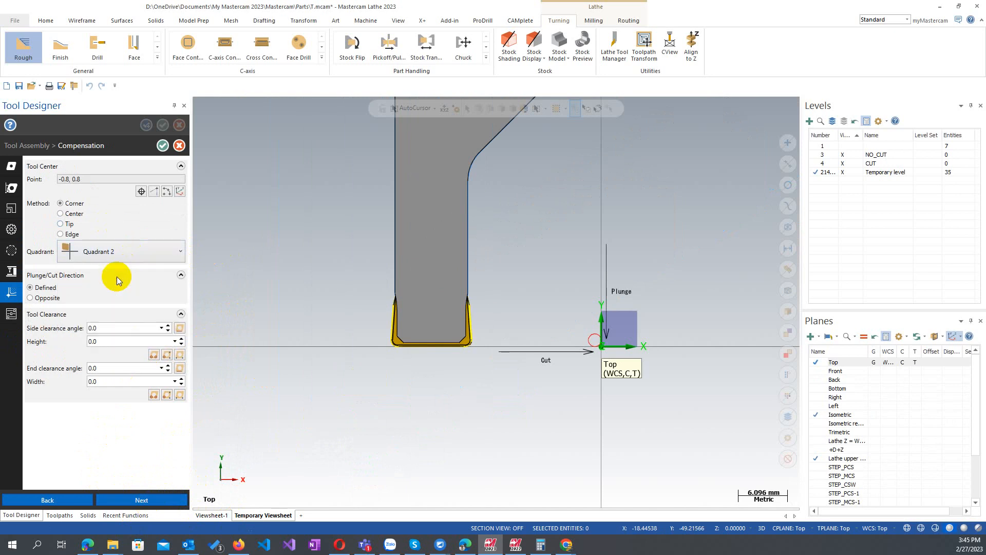
click(138, 250)
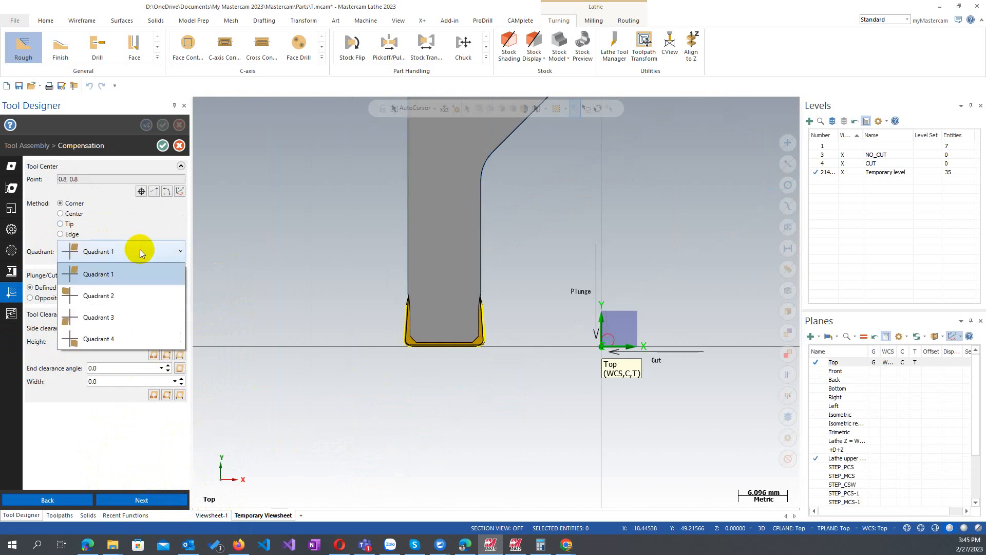
click(140, 250)
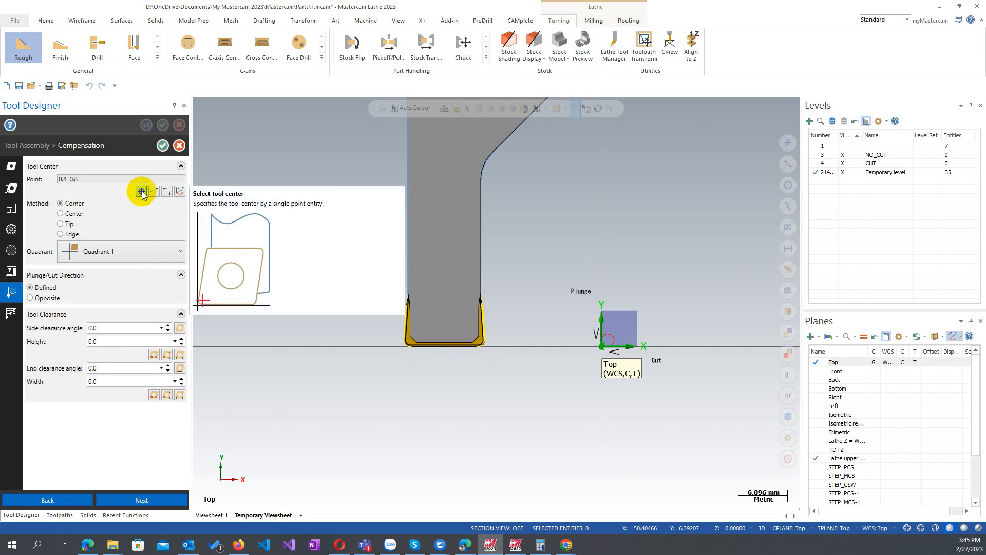
Step: Define the tool center from the insert boundary's left side line and its bottom cutting edge
scroll(425, 359, up, 10)
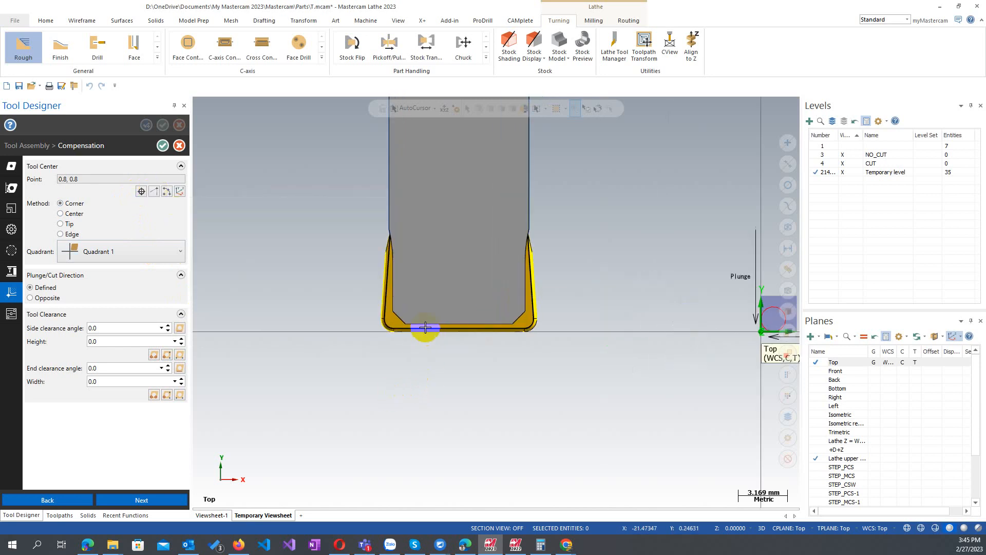
click(153, 191)
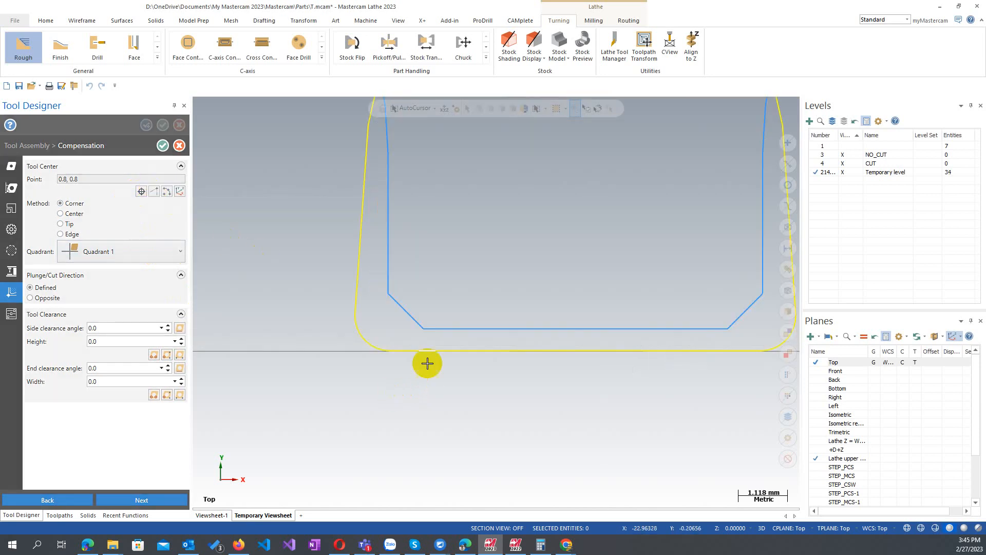
scroll(322, 345, down, 10)
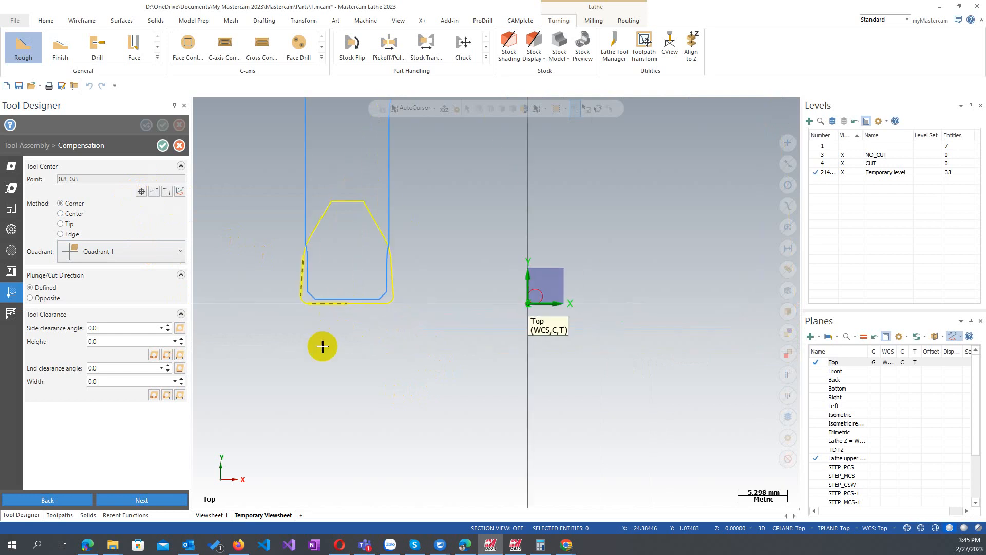
click(322, 346)
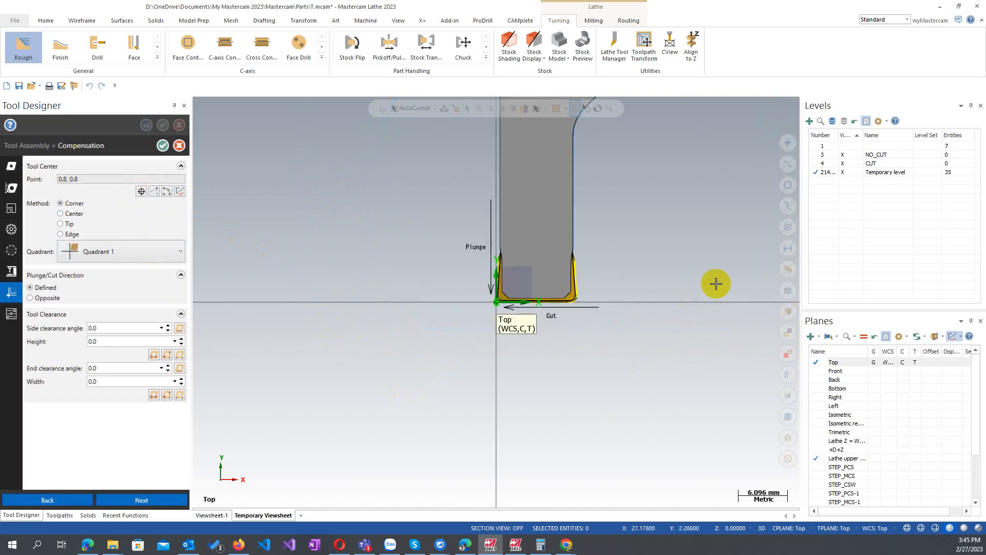
scroll(640, 275, up, 6)
scroll(343, 333, up, 4)
scroll(342, 330, down, 4)
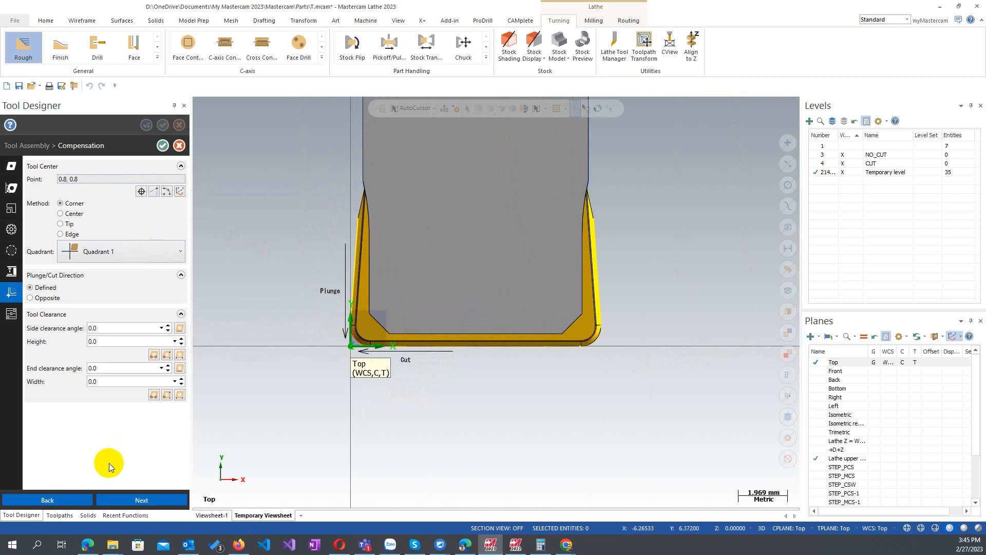
Step: Finish the tool with the default cutting parameters and save the changes to the Tungaloy.TOOLDB library
click(149, 501)
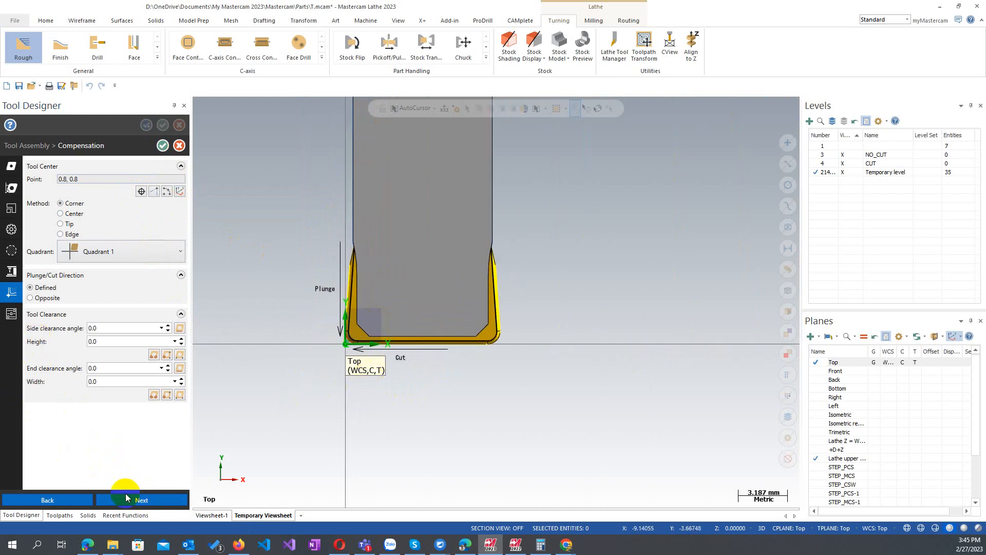
click(144, 503)
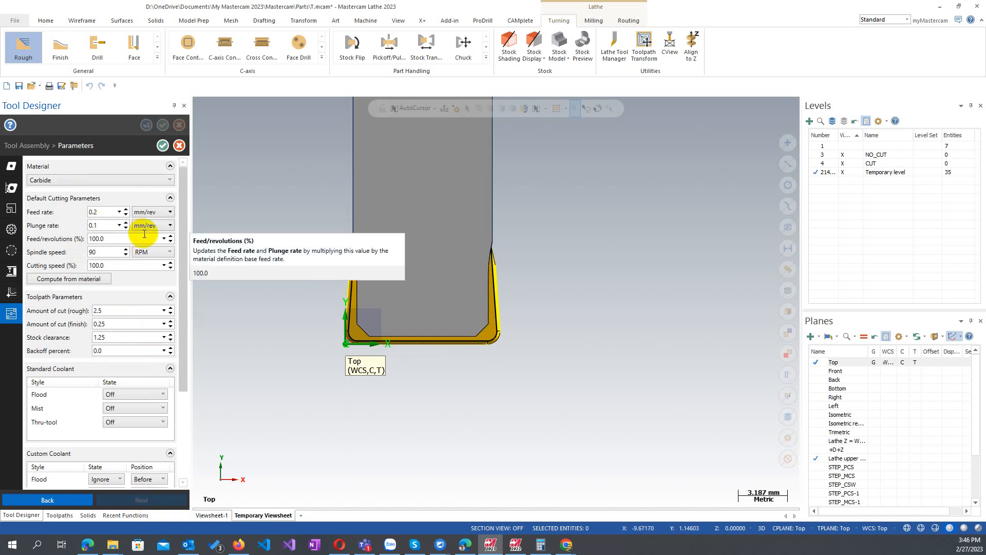
click(162, 146)
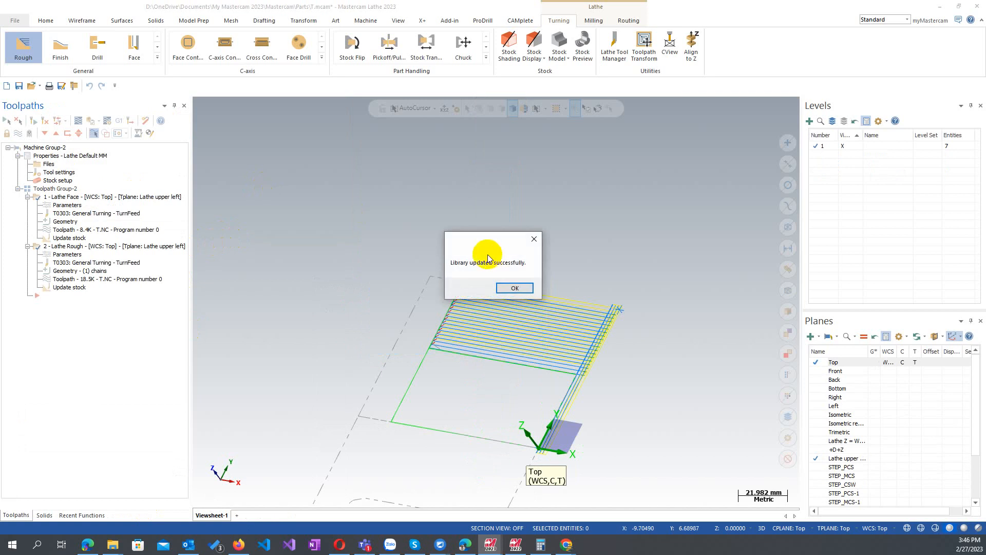
click(514, 287)
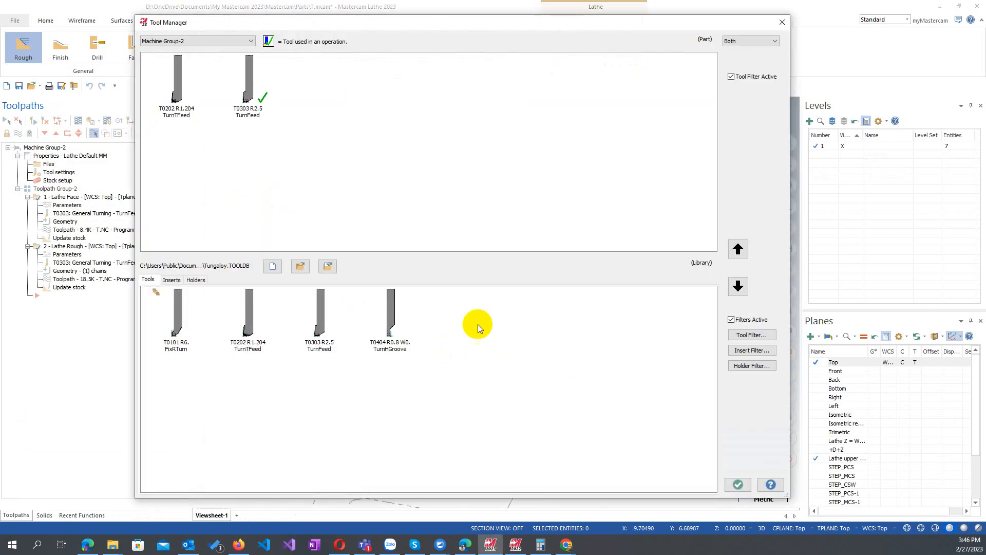
click(738, 486)
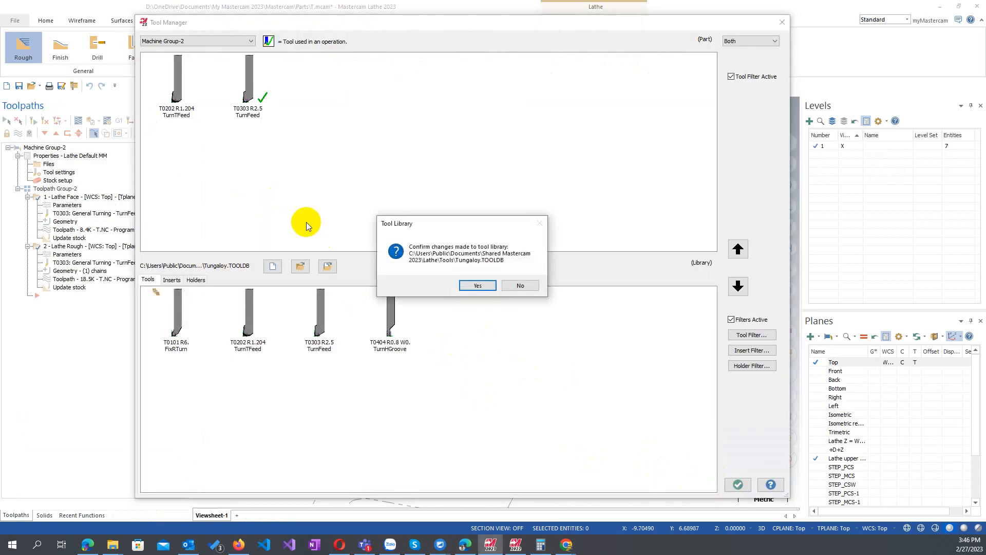
click(470, 282)
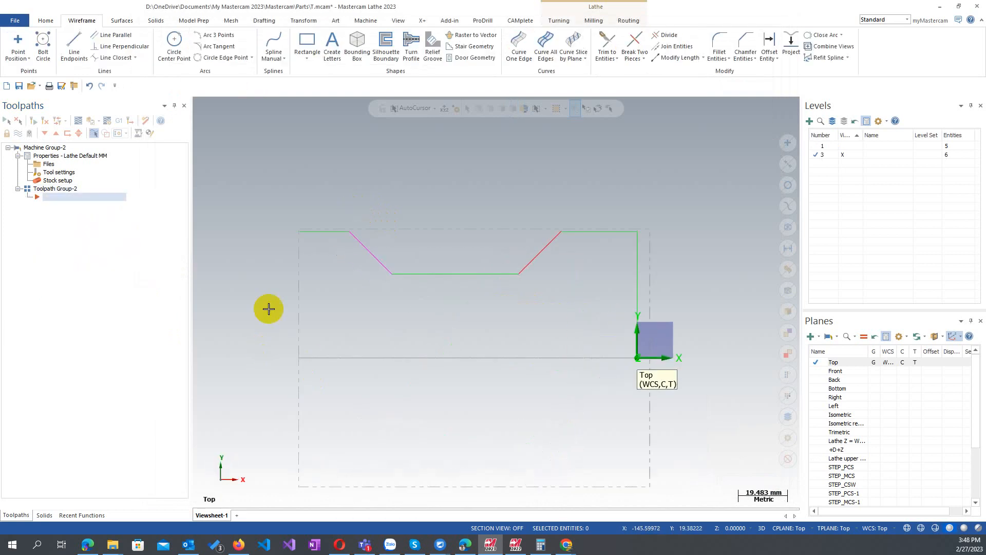
Step: Create a lathe Groove toolpath with the Chain definition, chaining the groove profile from its right slanted wall to the left one
click(559, 20)
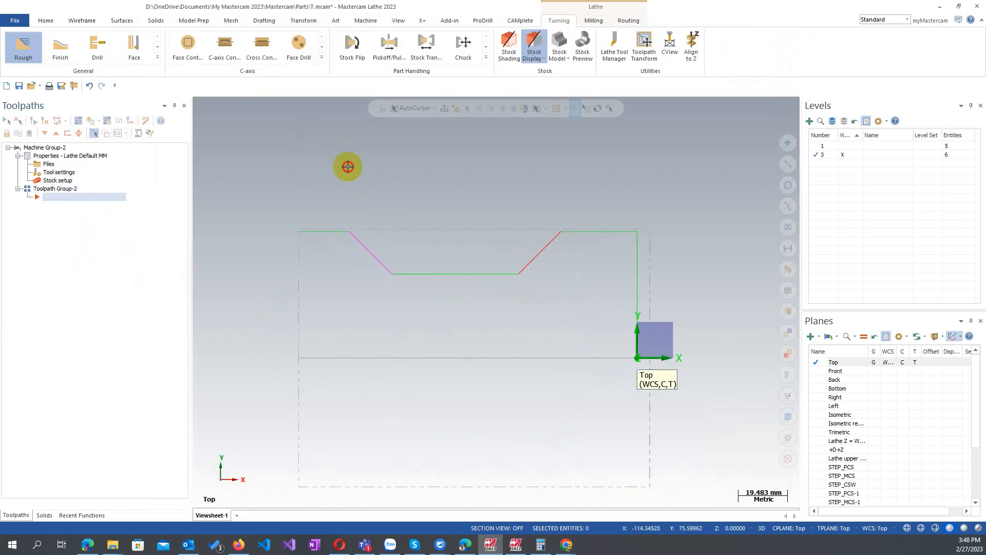
click(157, 57)
click(61, 85)
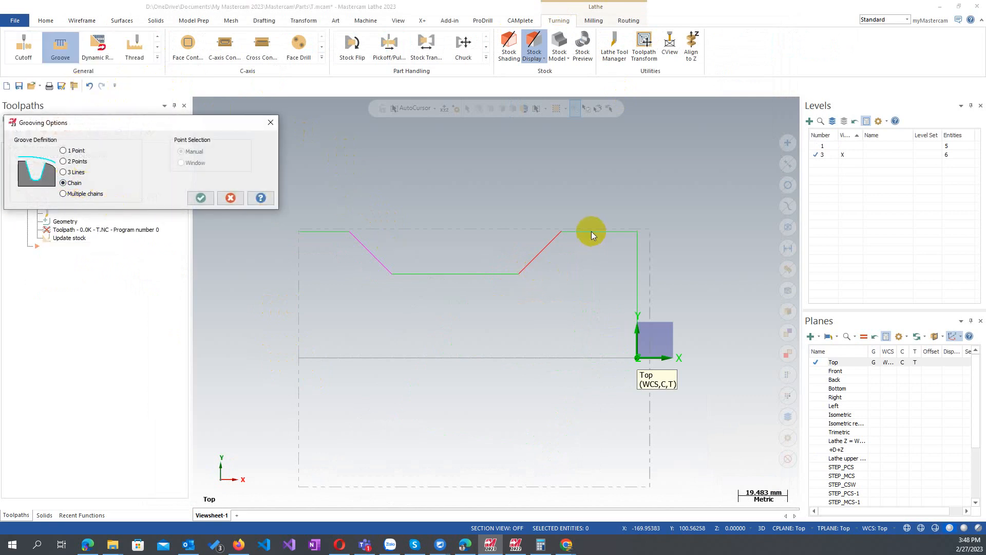
click(201, 198)
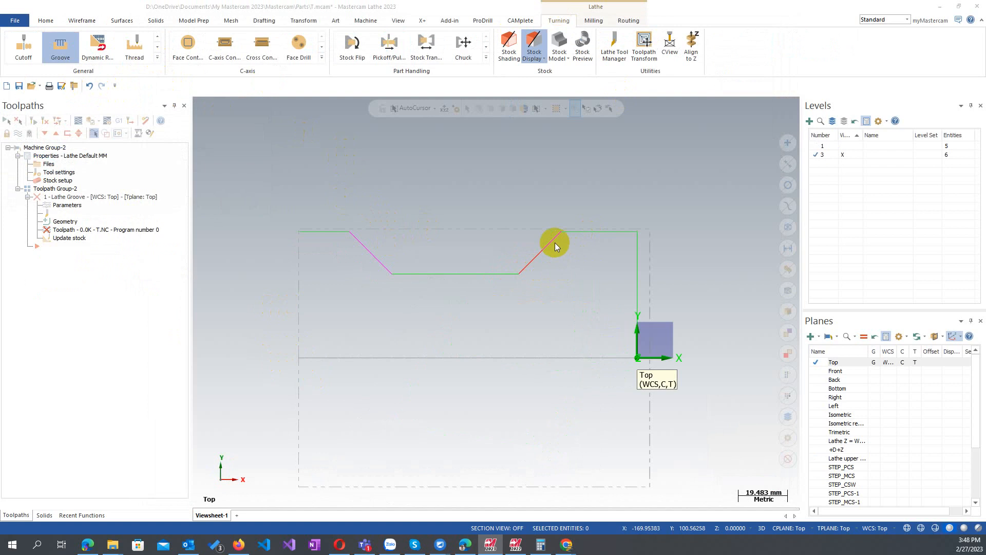
click(550, 238)
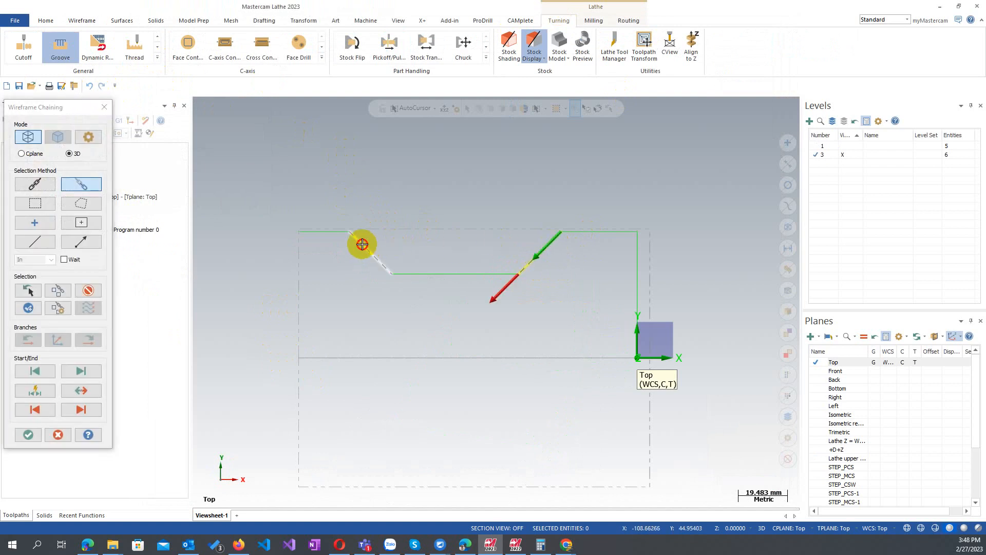
click(28, 434)
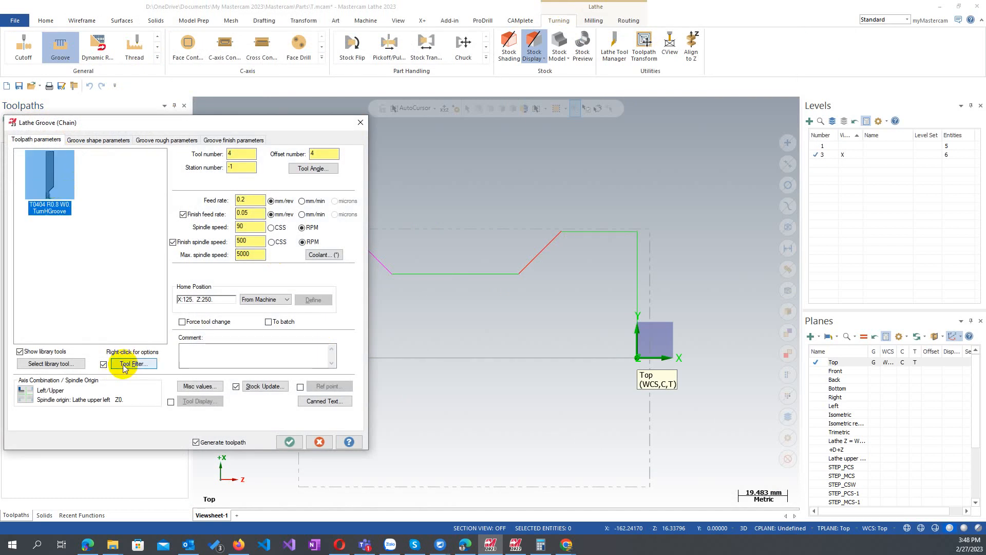
Step: Generate the groove toolpath with the default shape, rough and finish parameters, and backplot its first roughing moves
click(97, 139)
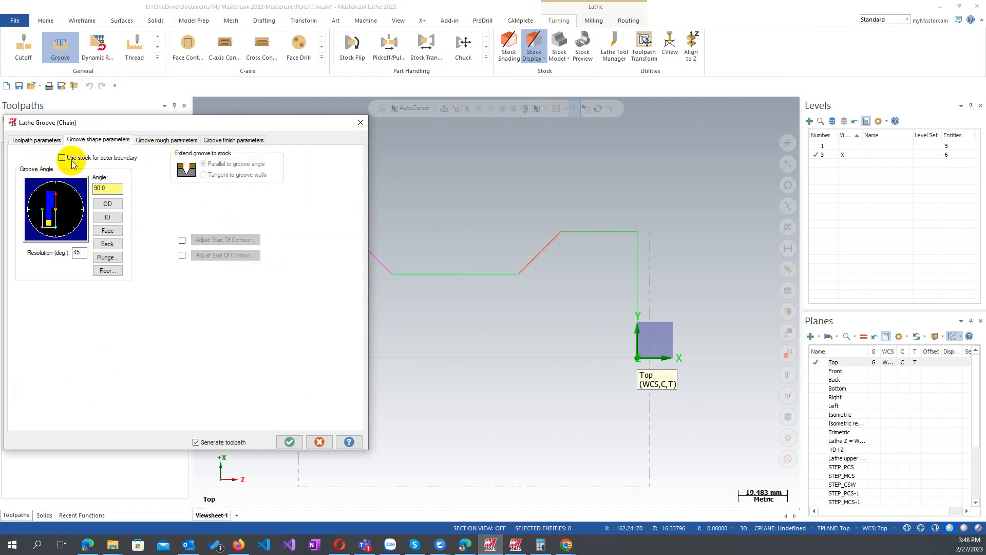
click(165, 138)
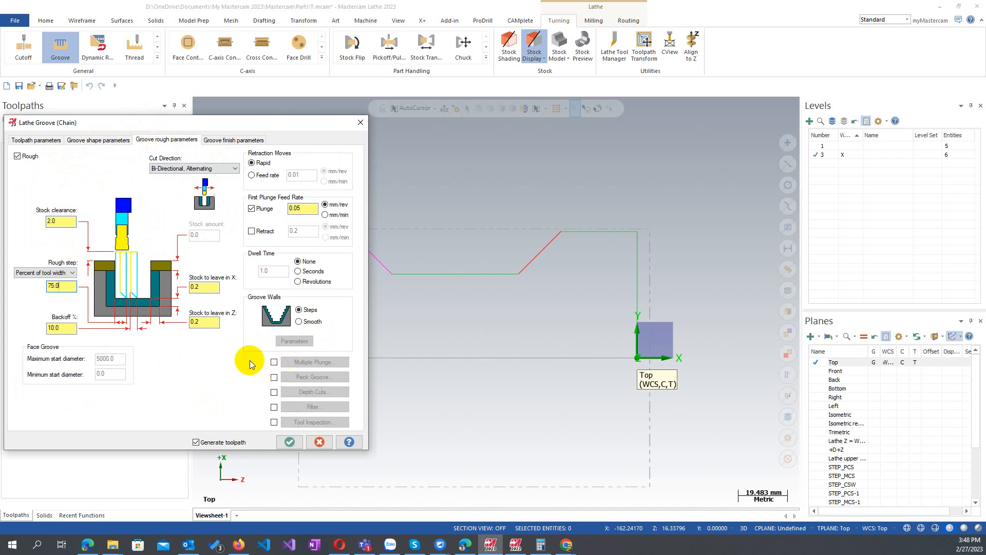
click(233, 140)
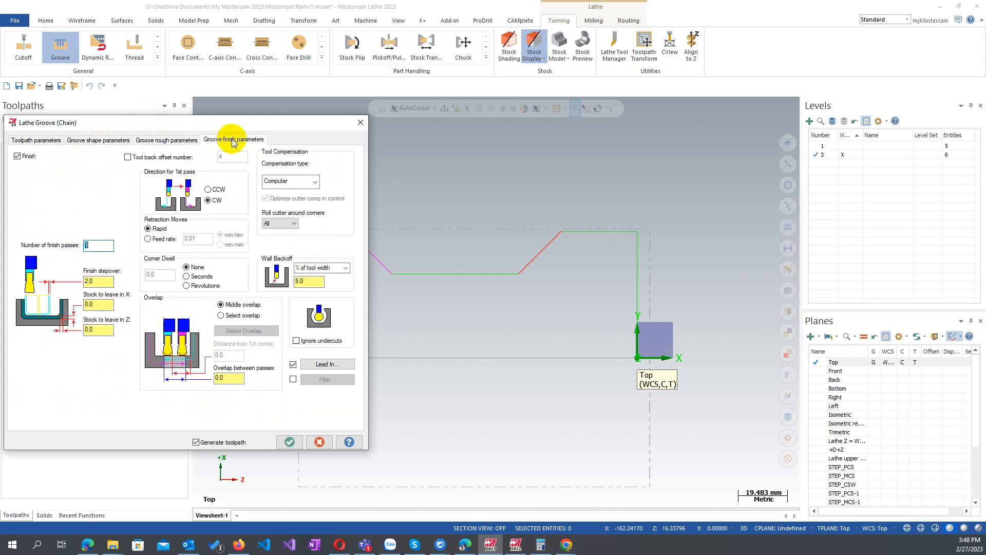
click(286, 444)
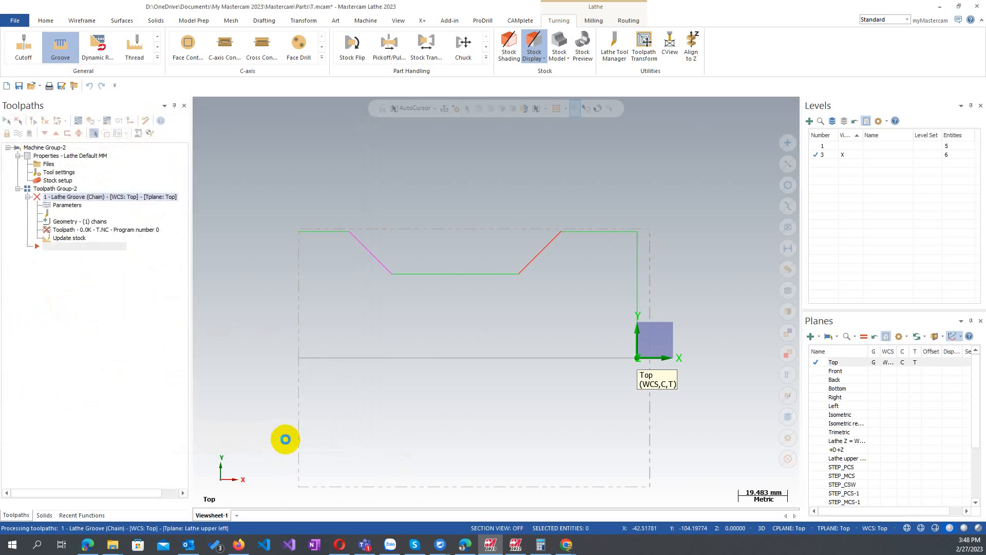
click(88, 230)
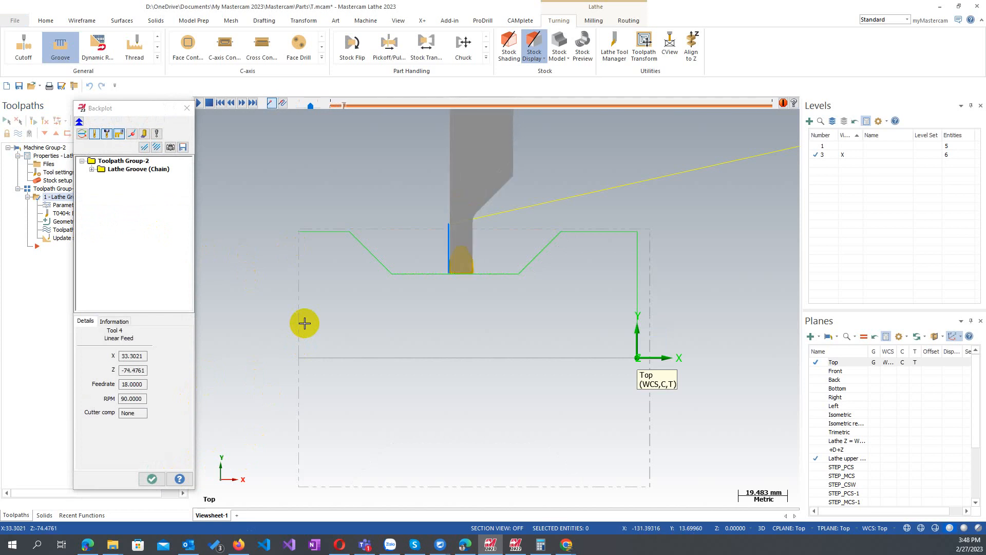
click(152, 479)
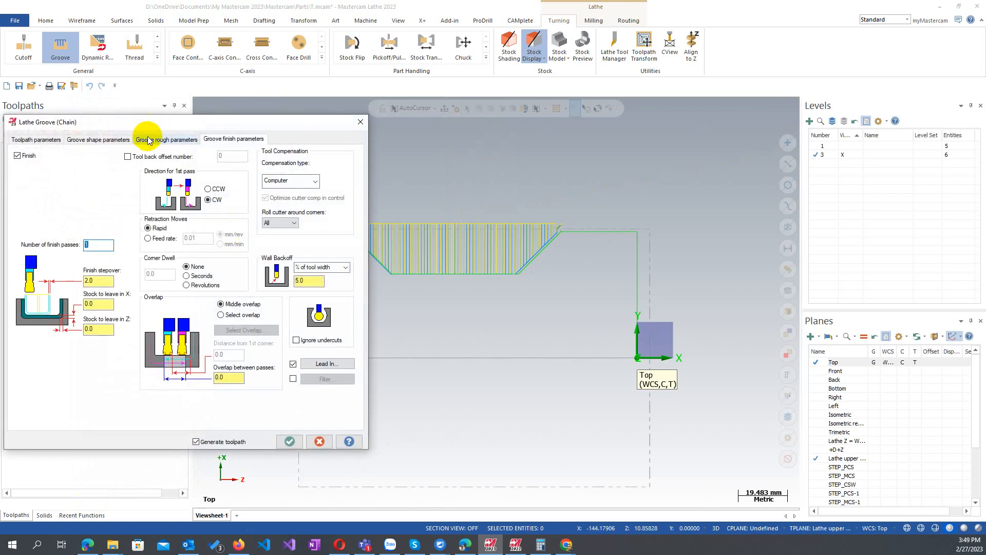
Step: Change the groove toolpath's rough step to a Step amount of 7 mm and regenerate it
click(147, 138)
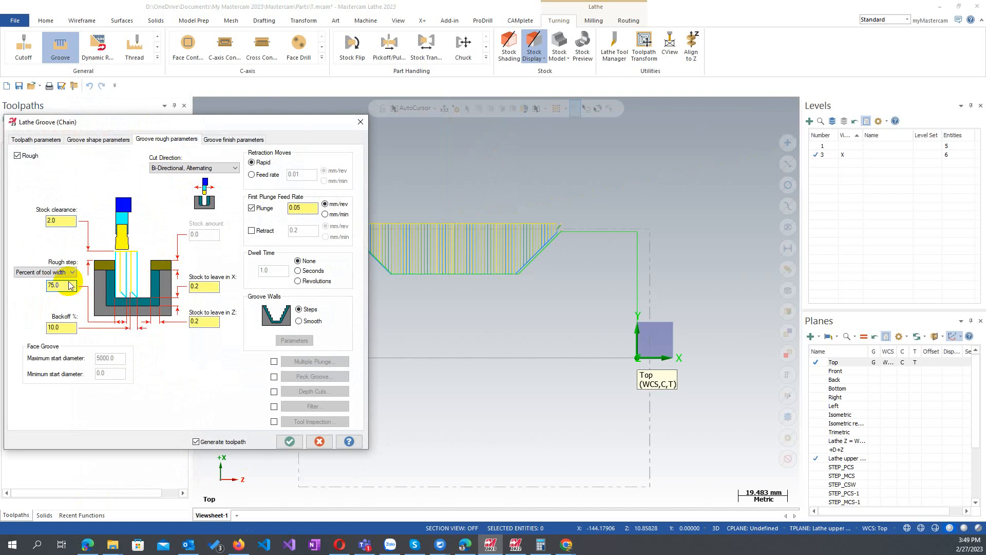
click(71, 272)
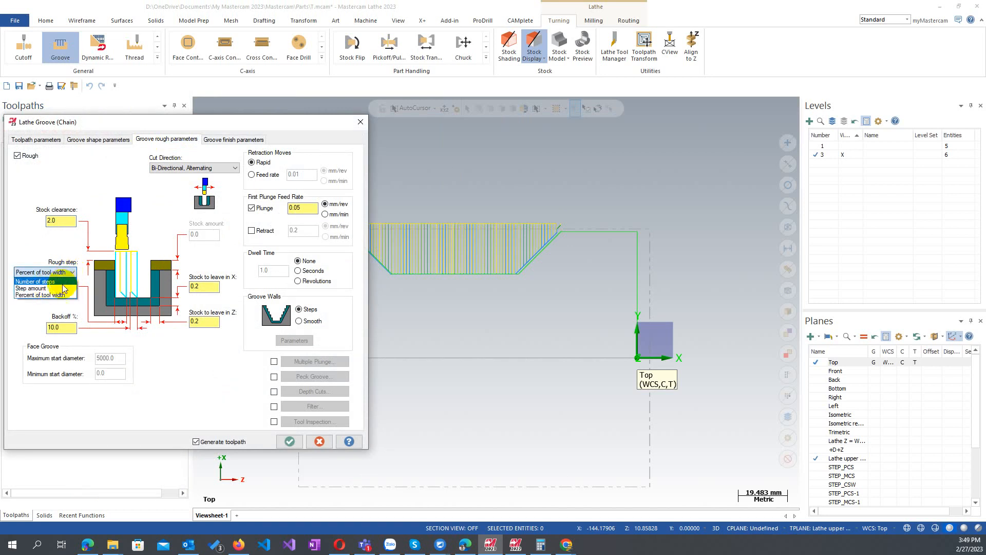
click(34, 288)
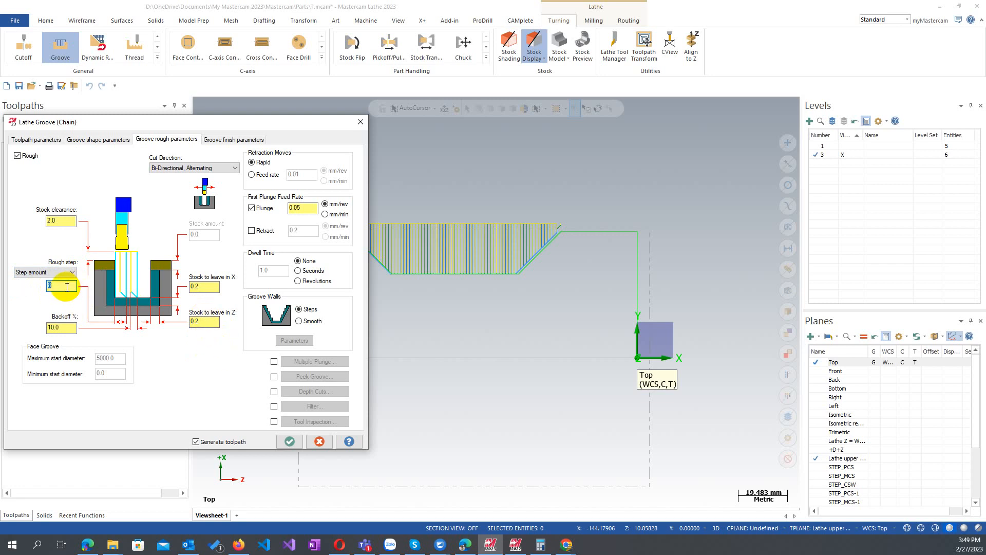
text(7)
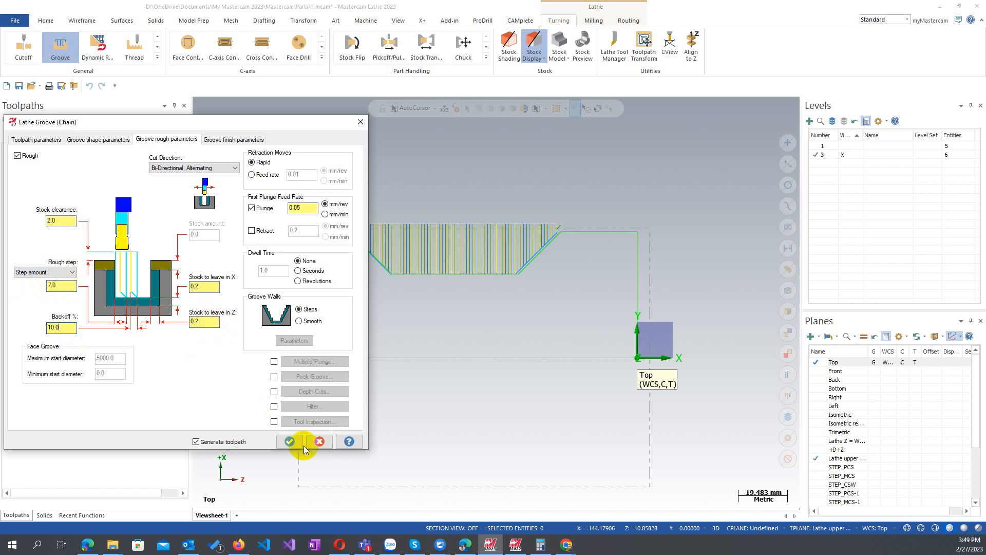
click(290, 443)
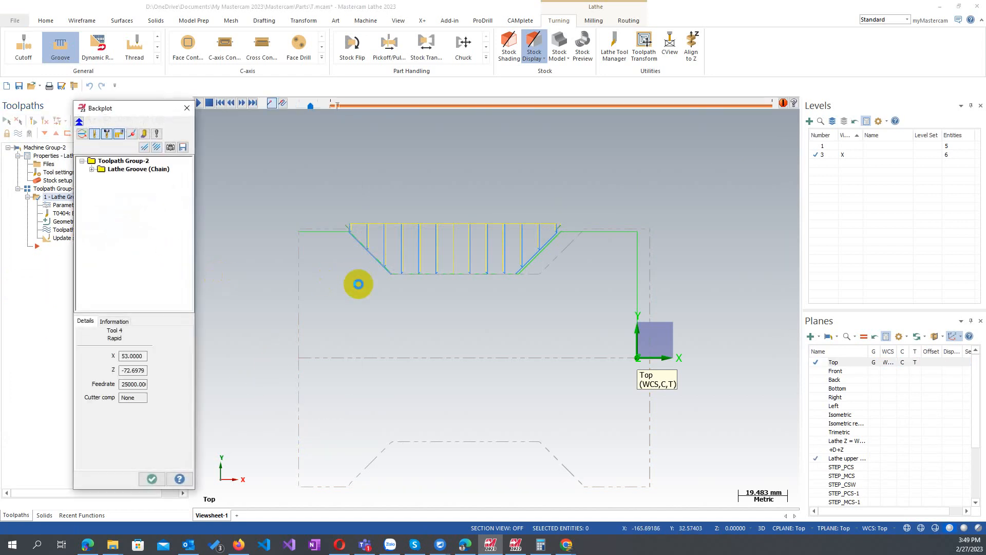
Step: Step through the first roughing plunges of the groove toolpath in Backplot, going forward and back to the start
key(s)
key(s)
key(s)
key(s)
key(s)
key(s)
key(s)
key(s)
key(s)
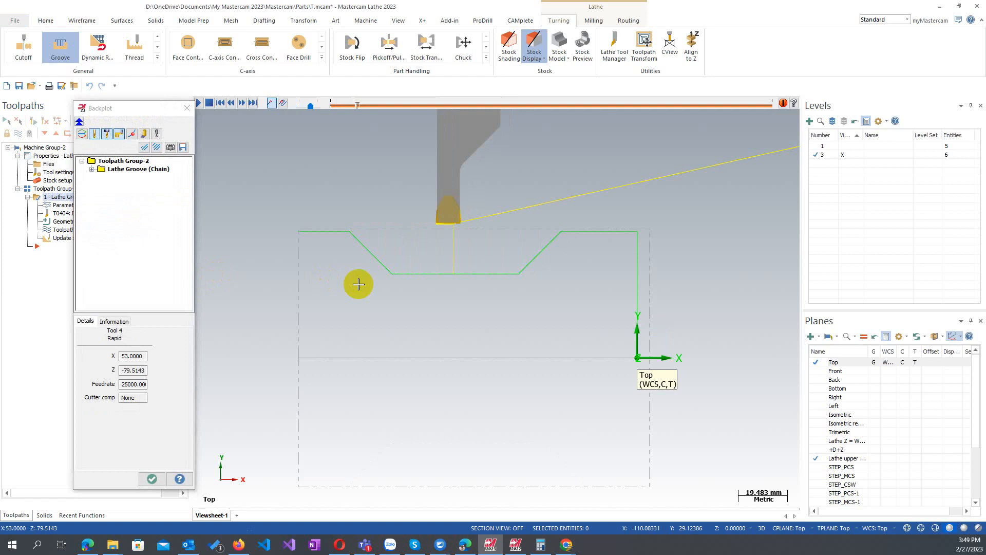
key(s)
key(s)
key(s)
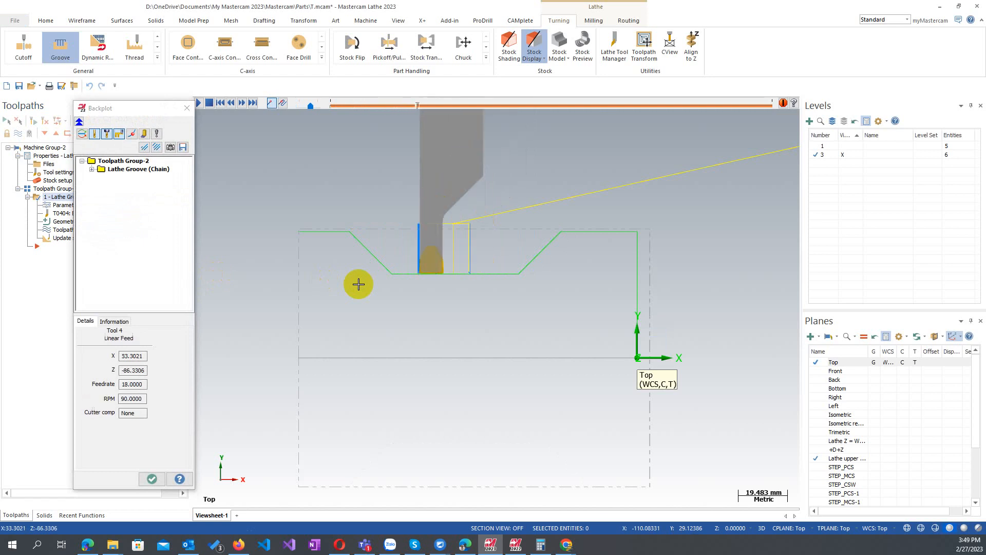
key(b)
key(b)
key(b)
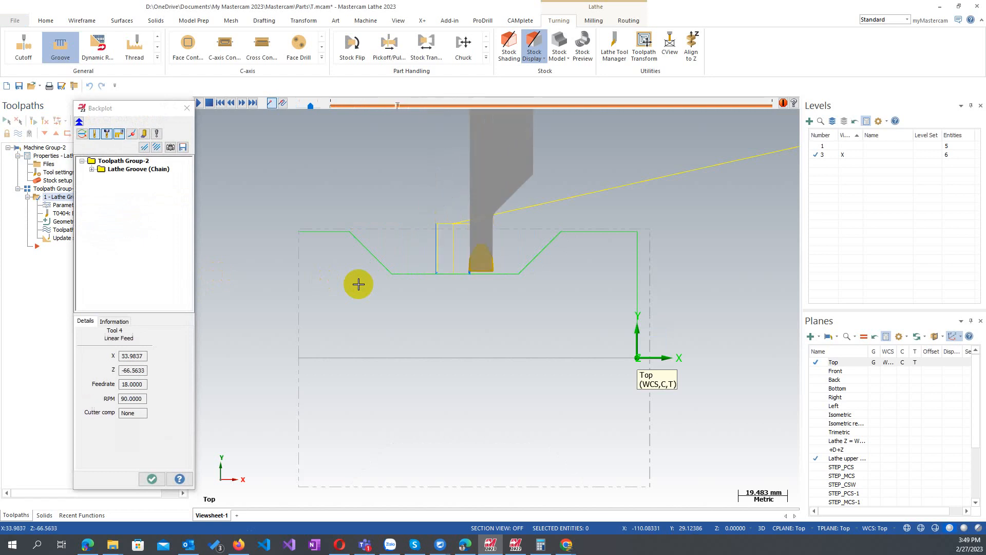
key(b)
key(b)
key(b)
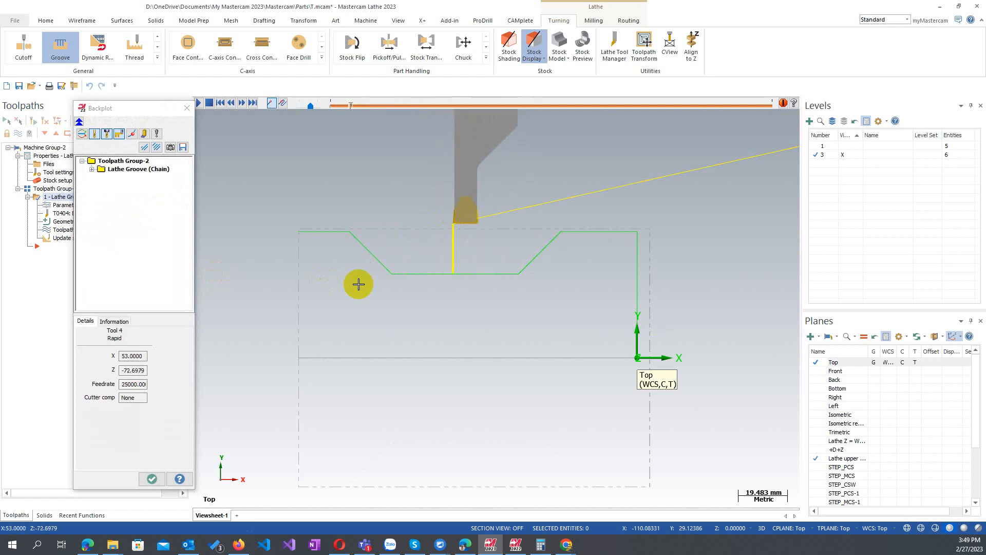
key(b)
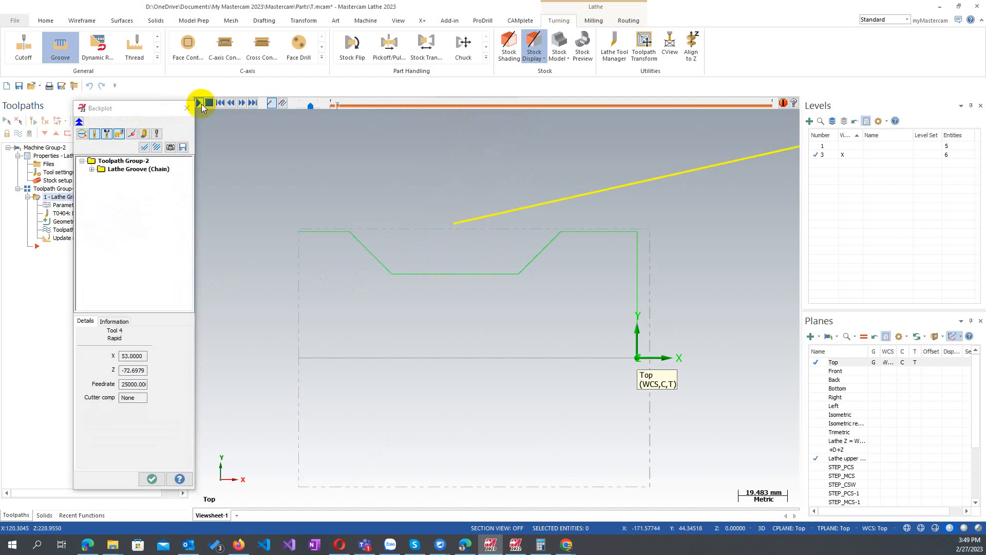
Step: Backplot the groove toolpath through to its end, examining the 3D tool's motion from several angles
click(243, 103)
click(243, 103)
click(243, 103)
click(242, 103)
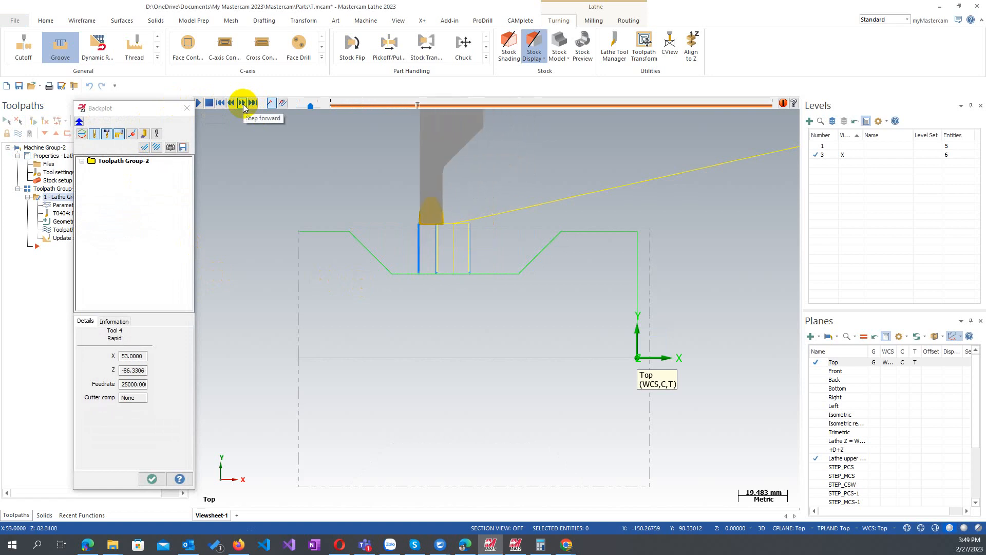
middle_drag(461, 330, 339, 270)
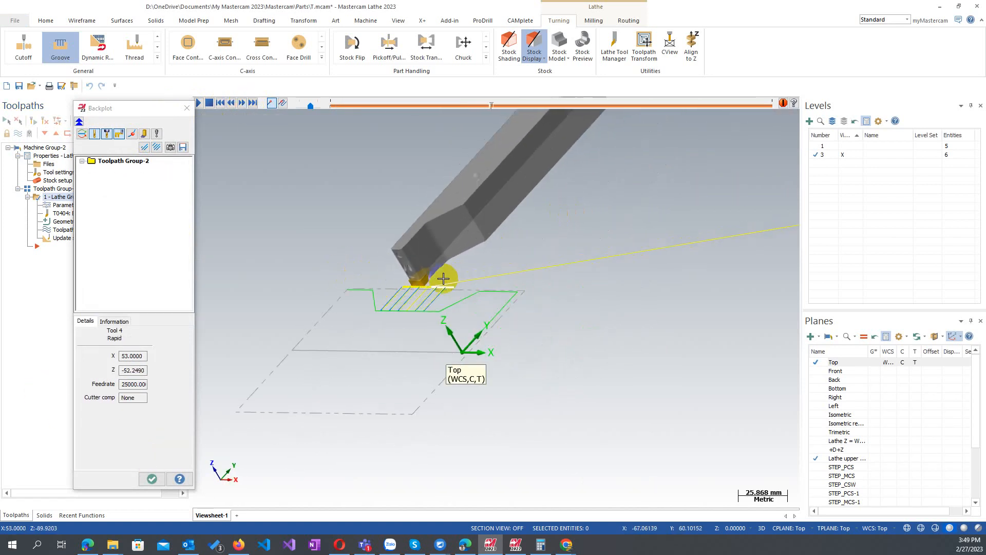
middle_drag(445, 277, 416, 289)
scroll(560, 227, up, 2)
scroll(561, 232, up, 1)
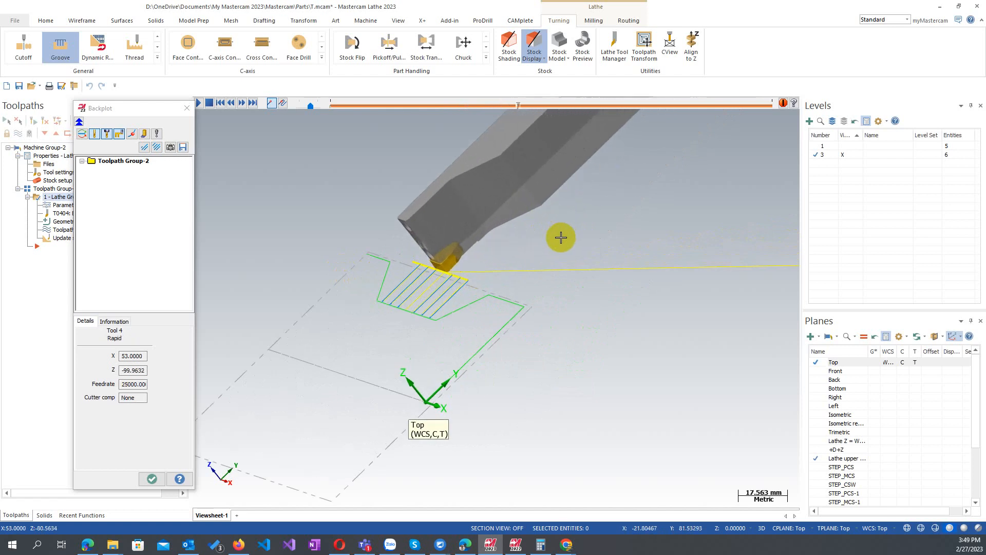
middle_drag(255, 258, 415, 316)
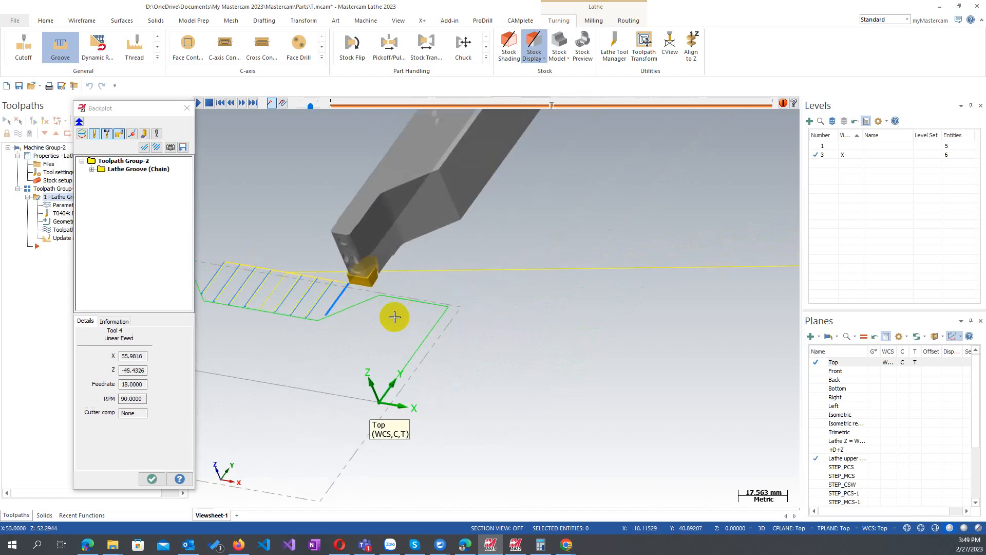
scroll(395, 317, down, 1)
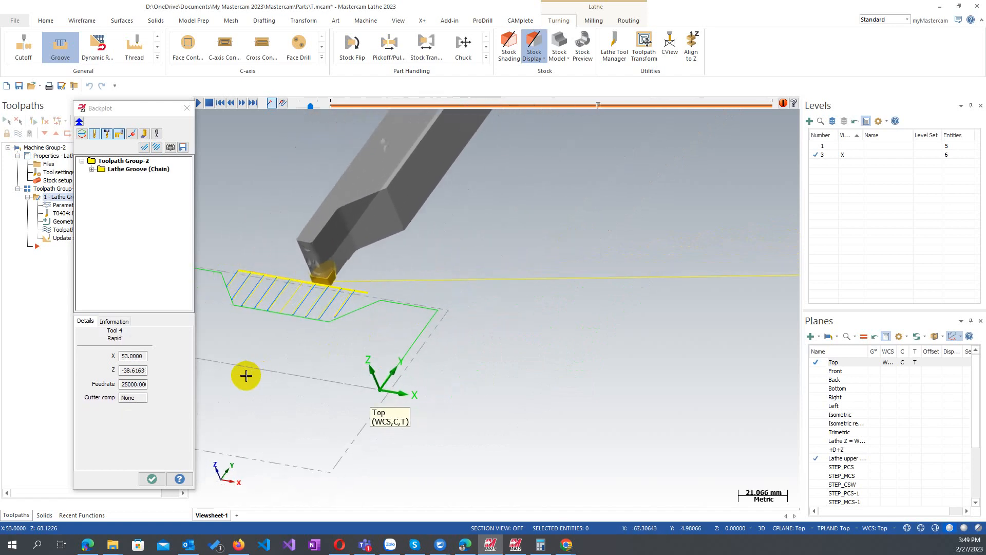
middle_drag(247, 375, 439, 357)
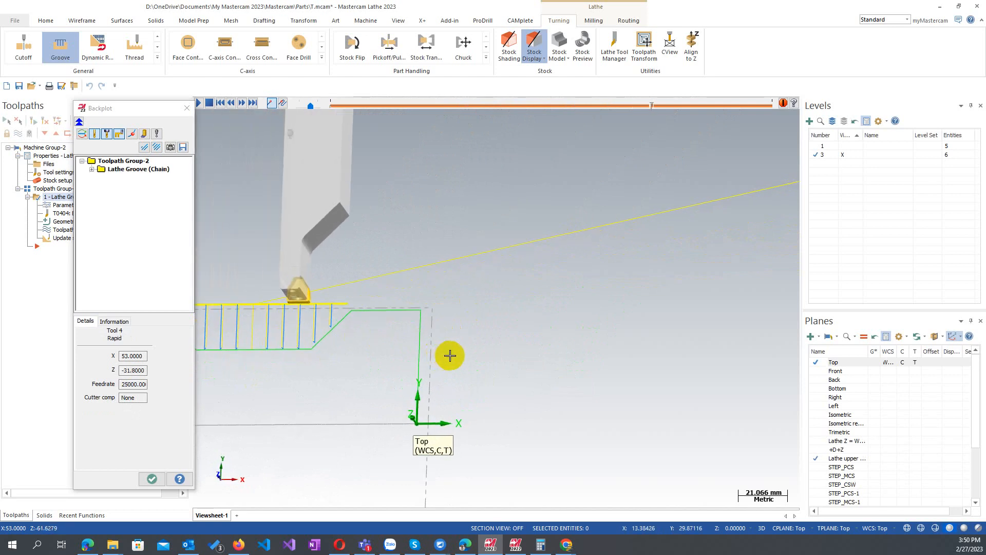
middle_drag(453, 354, 275, 333)
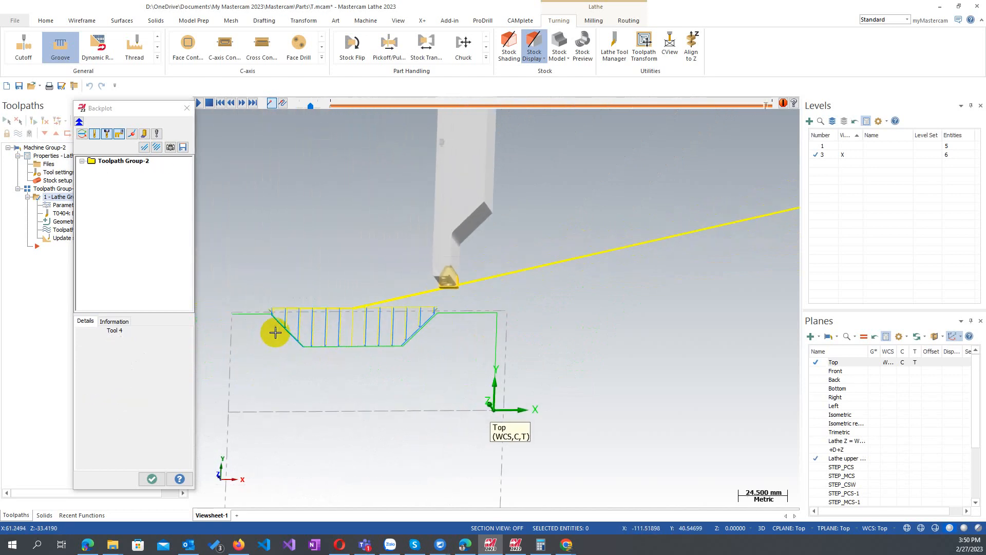
click(148, 480)
Step: Backplot the groove toolpath in the Top view and examine the insert's position against the groove's right slanted wall
right_click(509, 284)
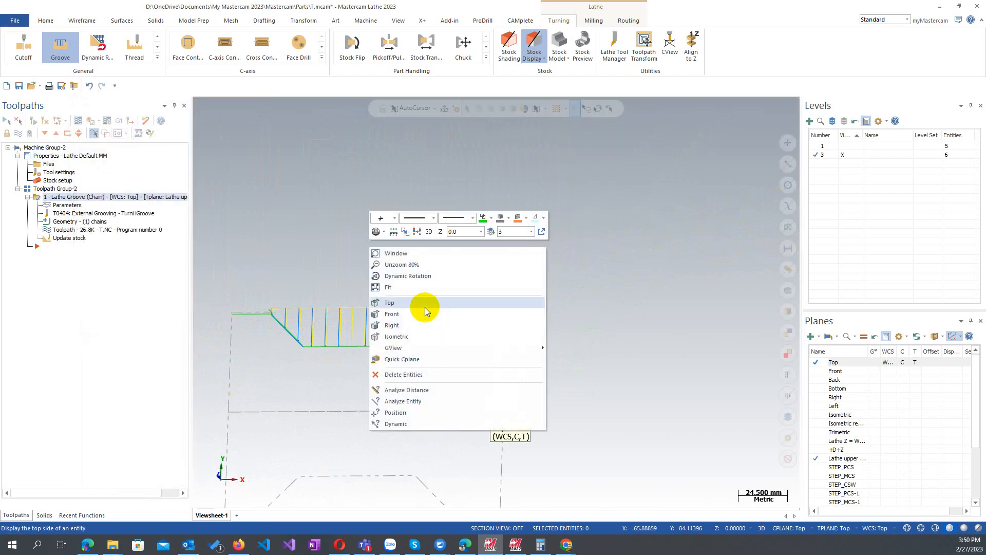
click(417, 304)
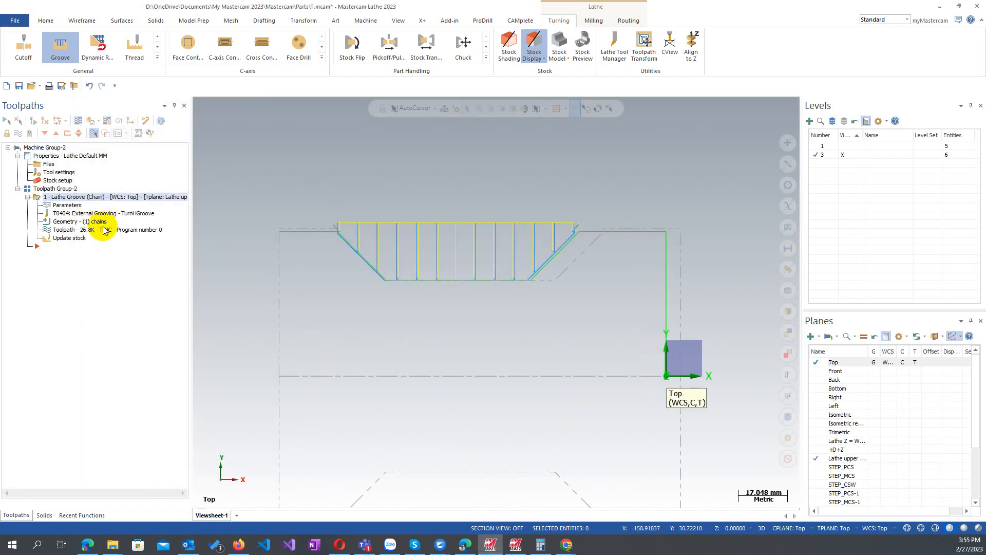
key(alt+t)
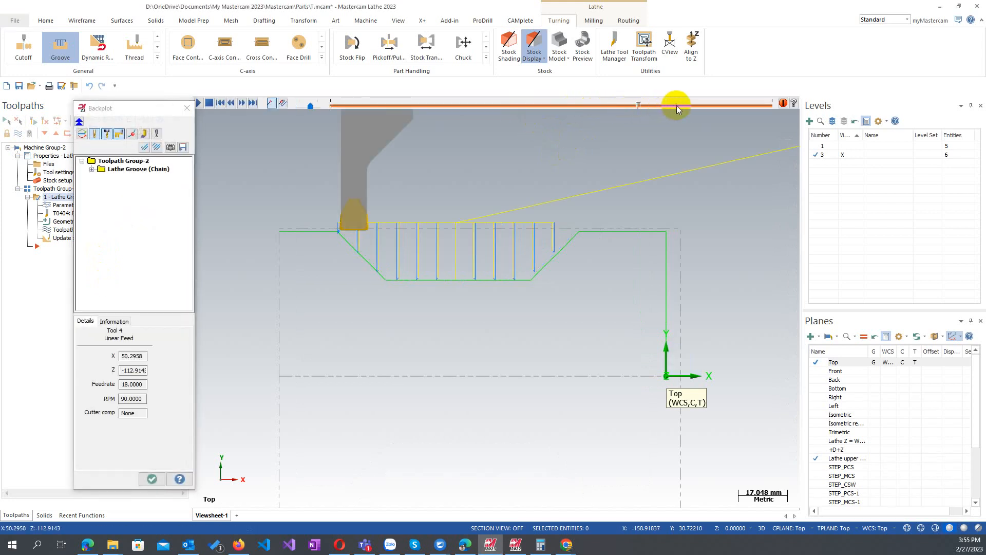
click(555, 254)
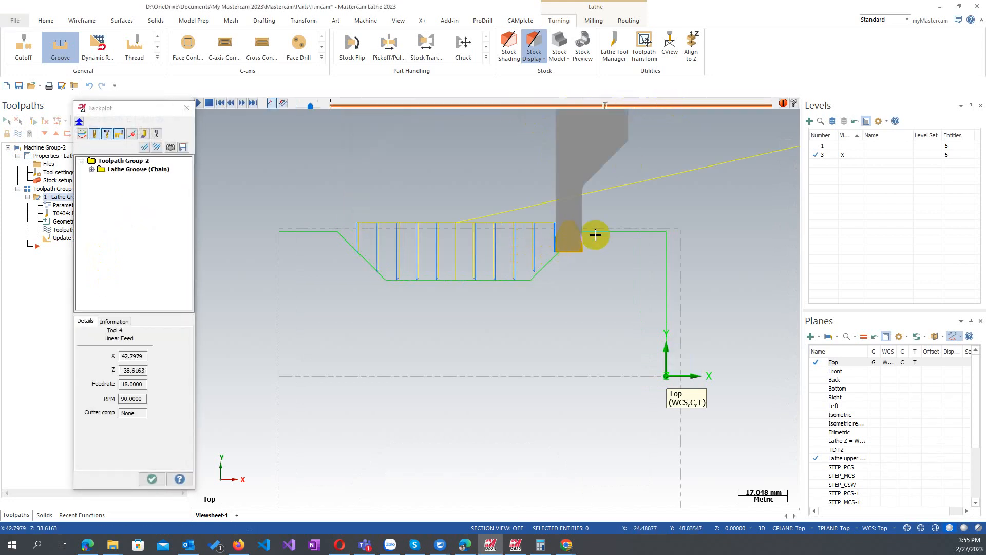
scroll(560, 241, up, 2)
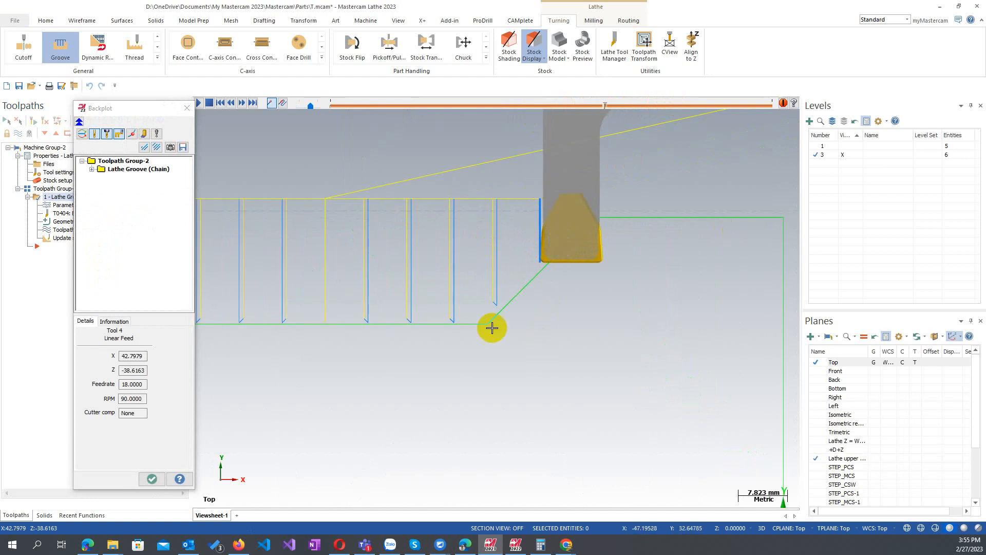
click(148, 479)
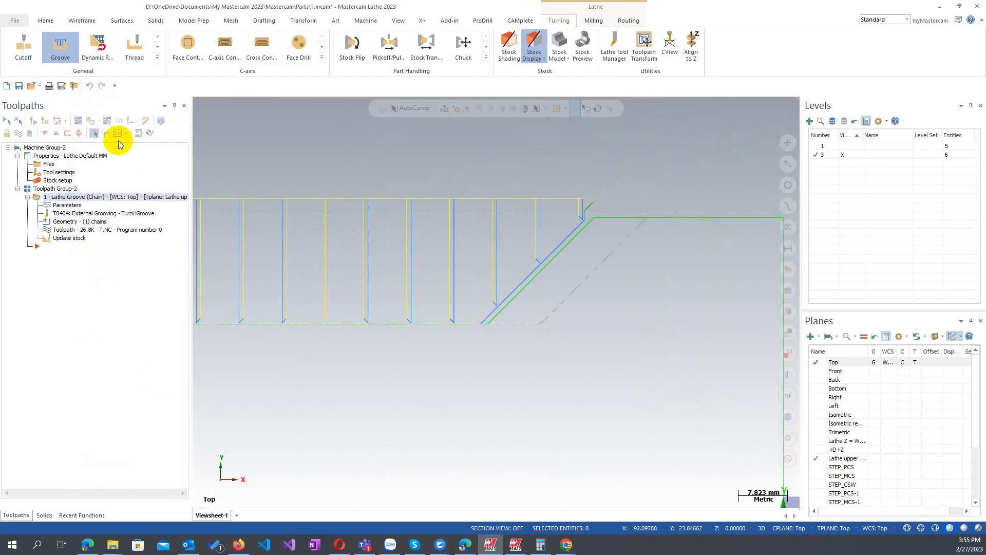
Step: Open the insert compensation settings of the groove toolpath's T0404 TurnHGroove tool for editing
click(88, 213)
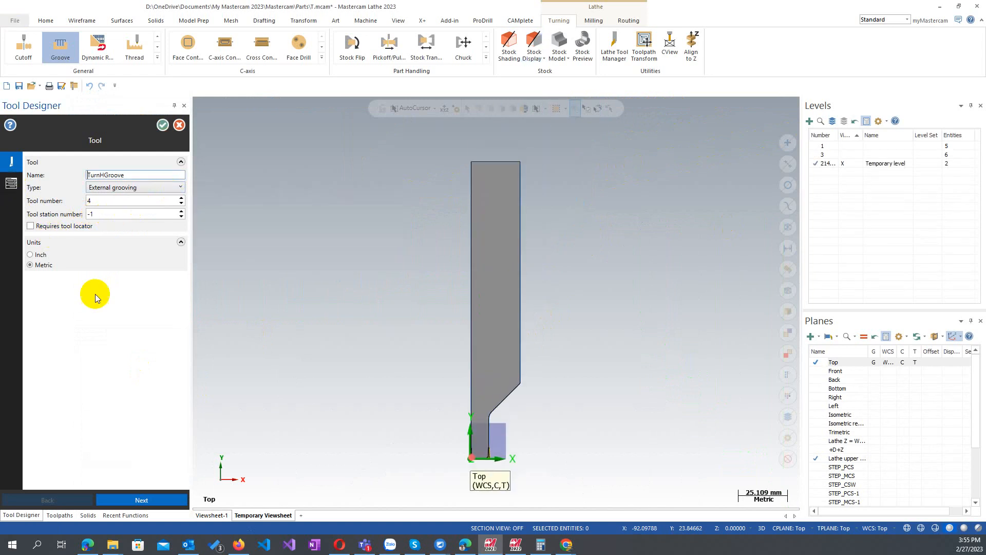
click(139, 496)
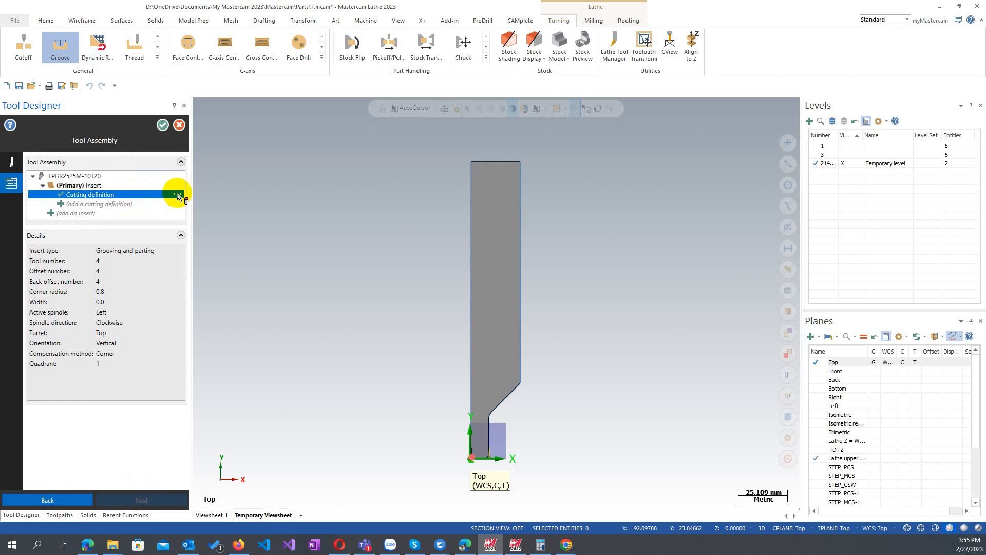
click(177, 186)
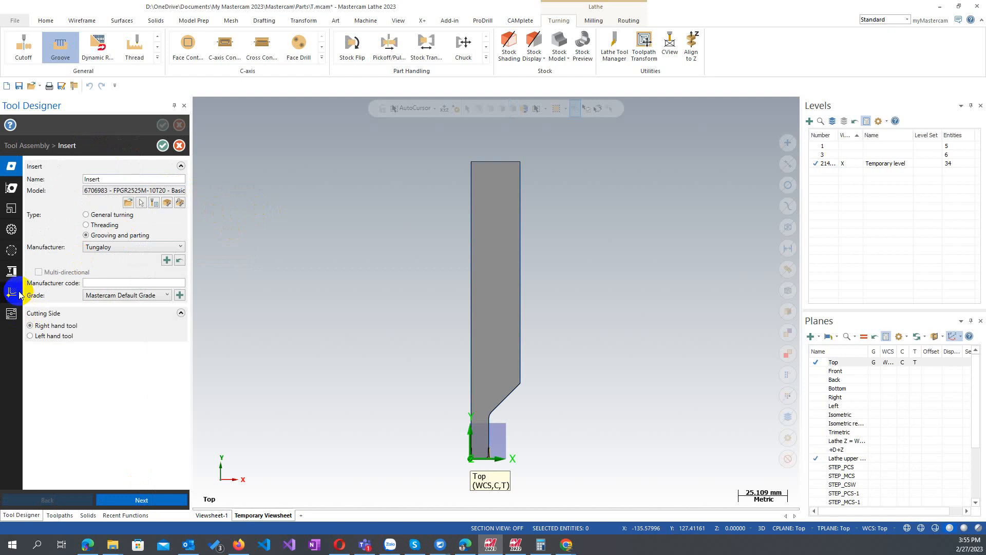
click(18, 294)
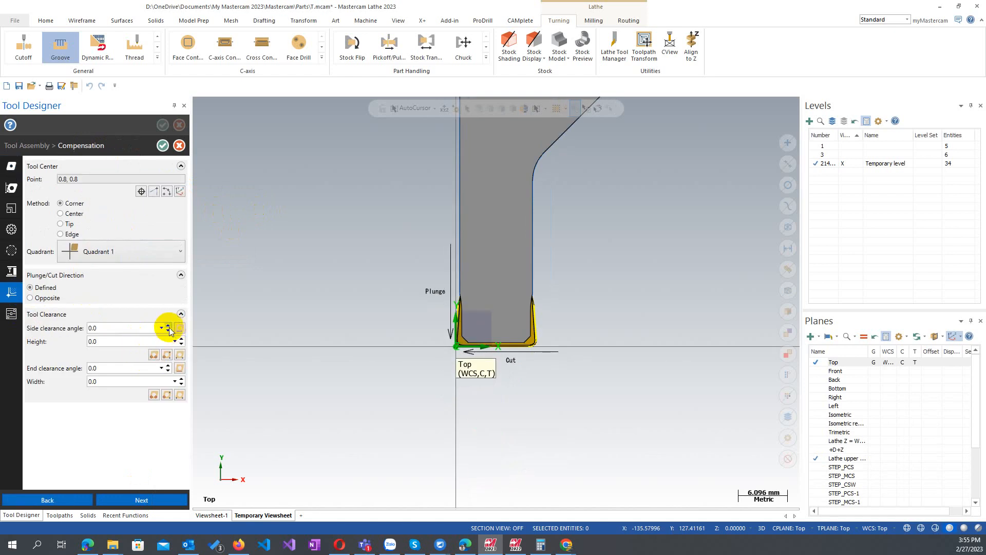
Step: Set the tool clearance height to 5.10867 by picking from the insert profile's left flank
mouse_move(163, 344)
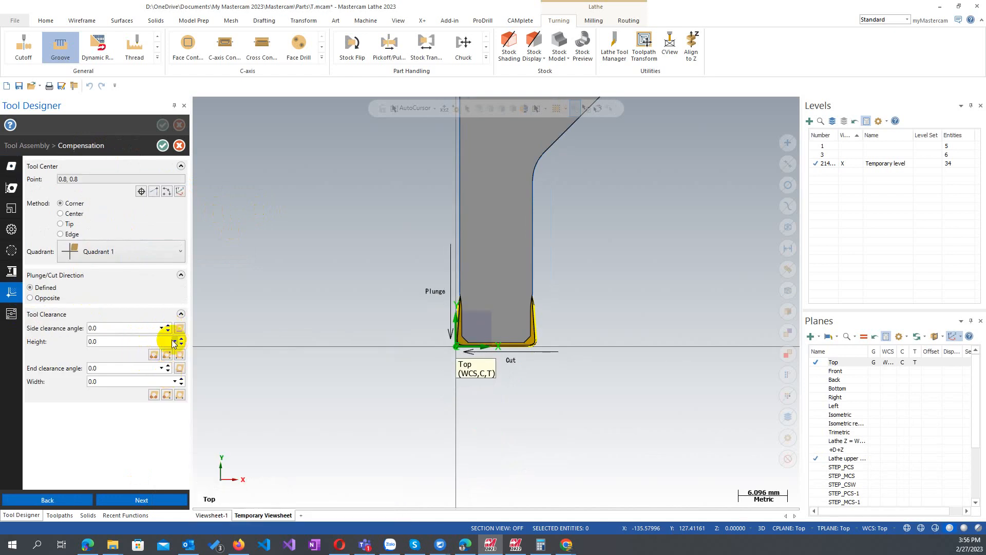
click(166, 355)
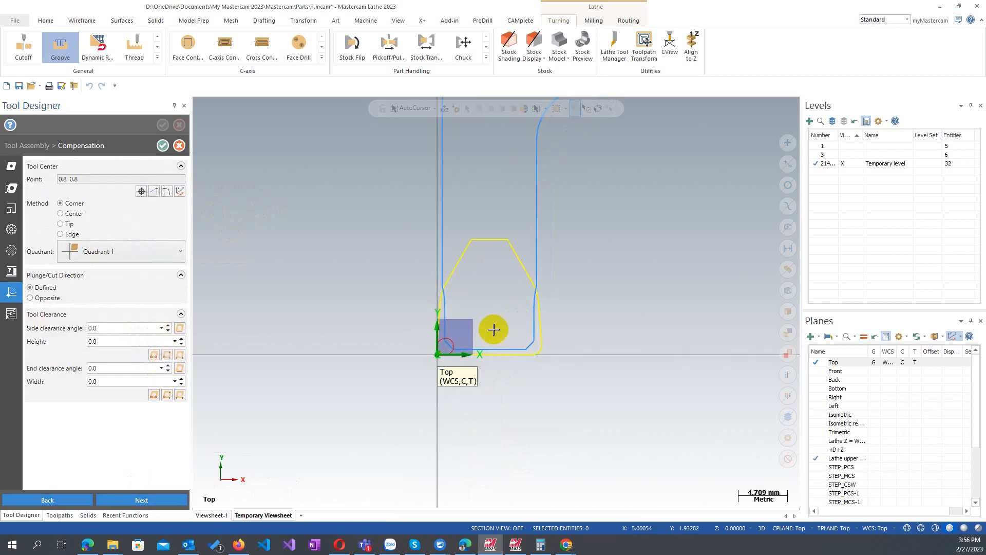
scroll(478, 353, up, 2)
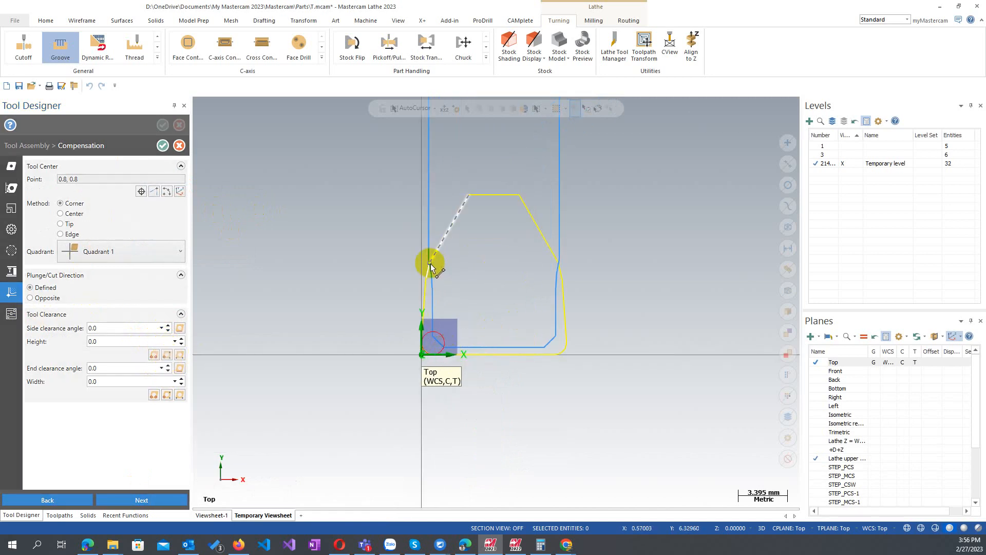
scroll(431, 267, up, 4)
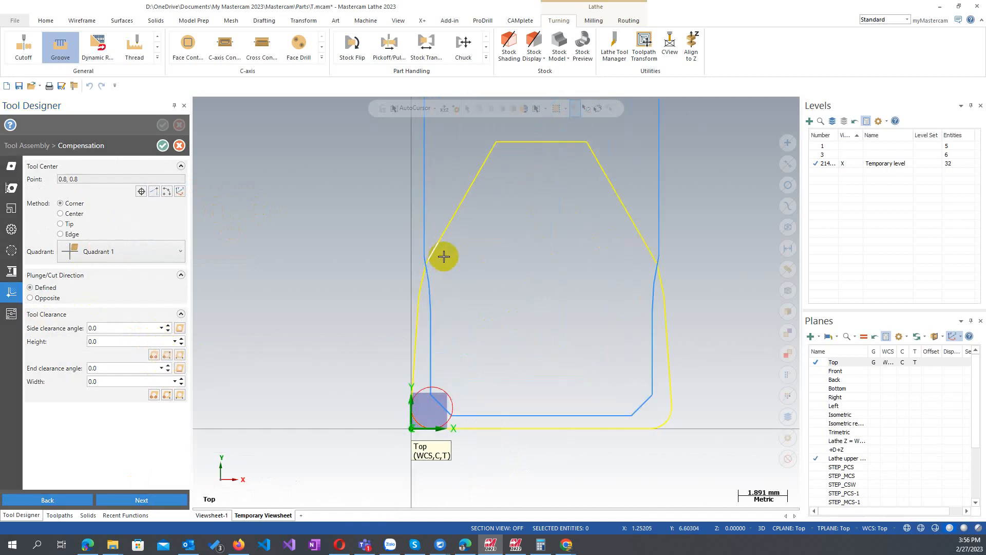
click(415, 303)
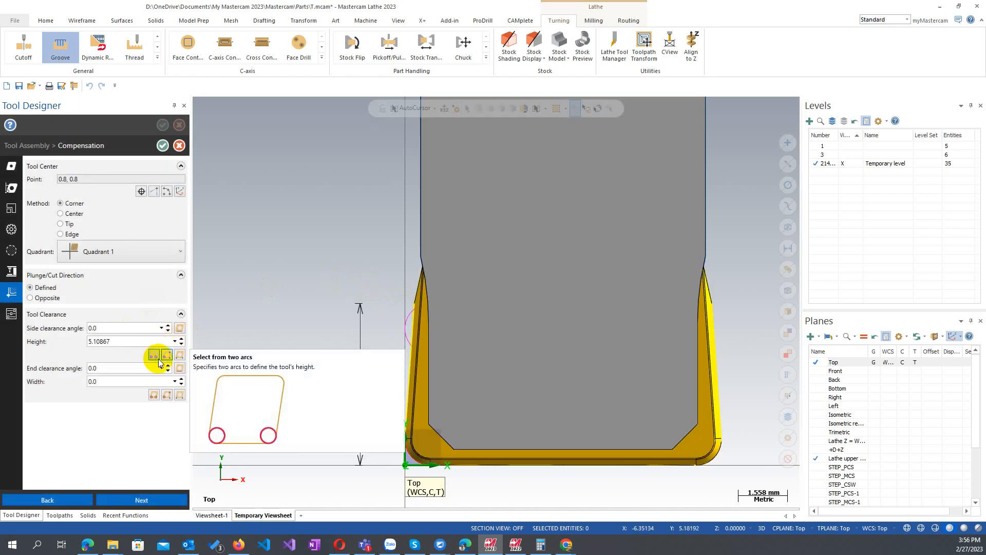
Step: Pick the insert's geometry for the tool clearance width and set the width to 10
click(154, 395)
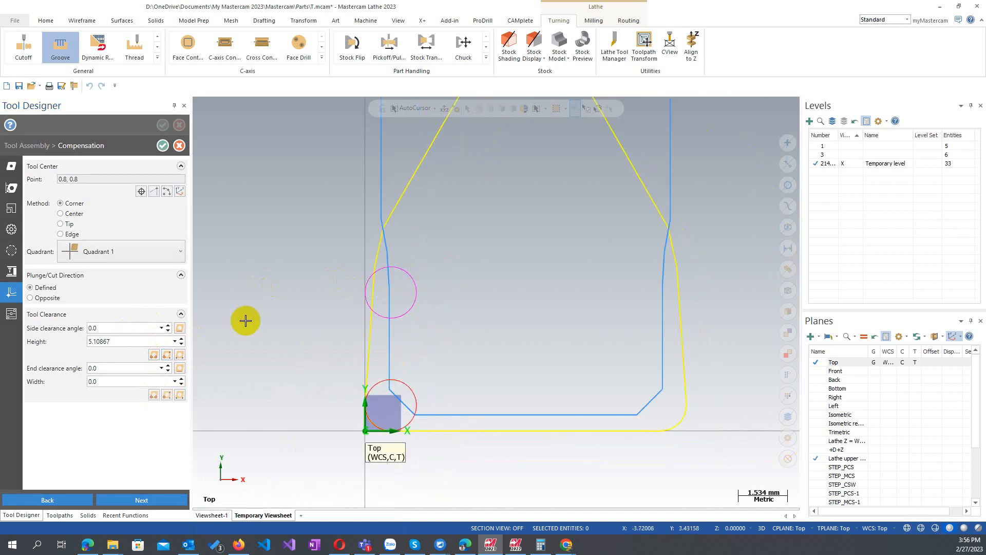
click(688, 416)
click(388, 361)
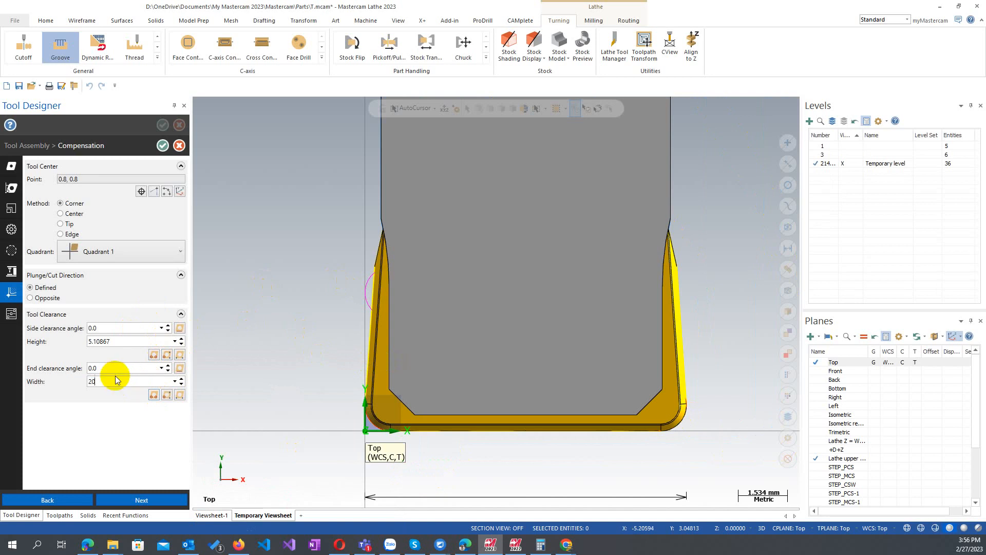
key(BackSpace)
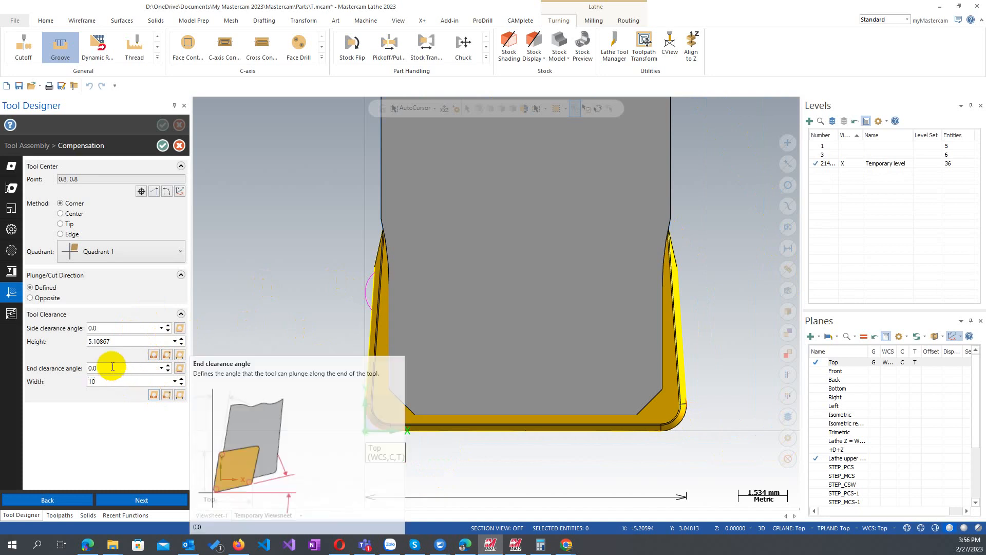
Step: Set the end clearance angle to 89.99995 by picking from the insert's geometry
click(153, 368)
click(180, 368)
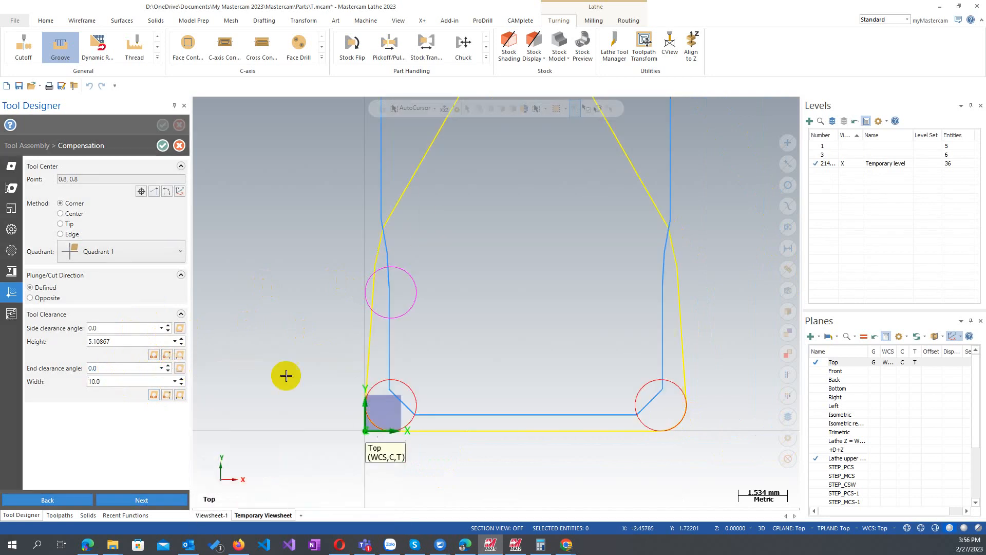
click(687, 377)
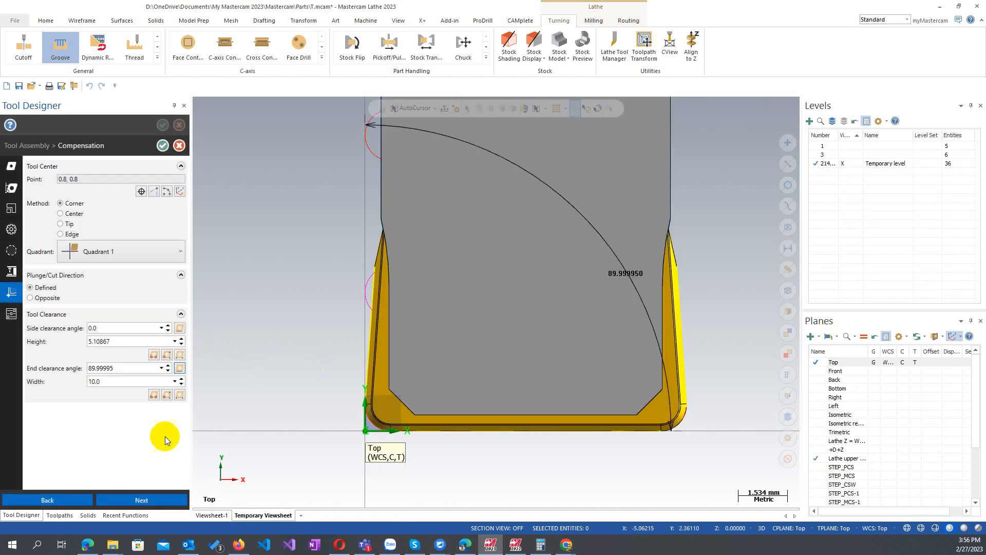
Step: Save the insert and tool changes and regenerate the groove toolpath
click(156, 501)
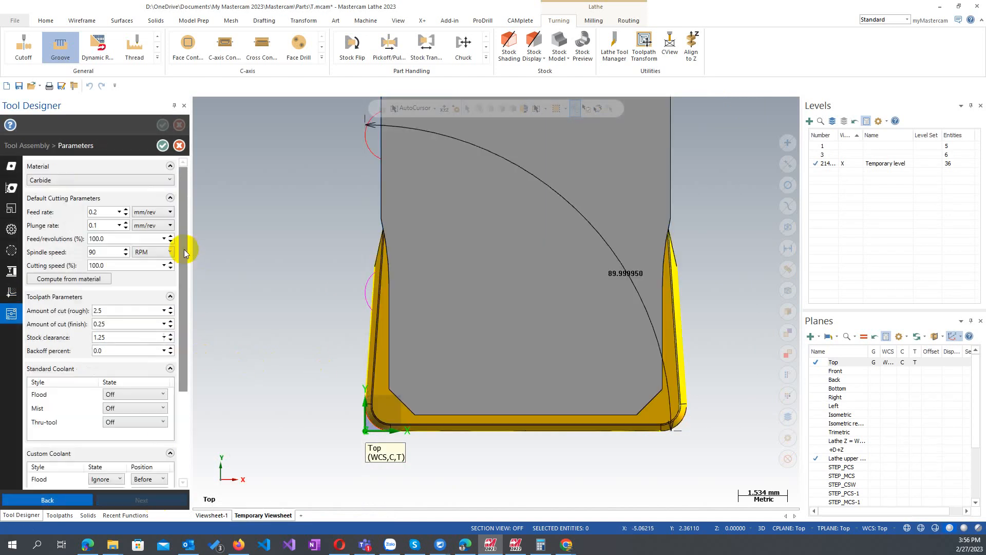
click(162, 146)
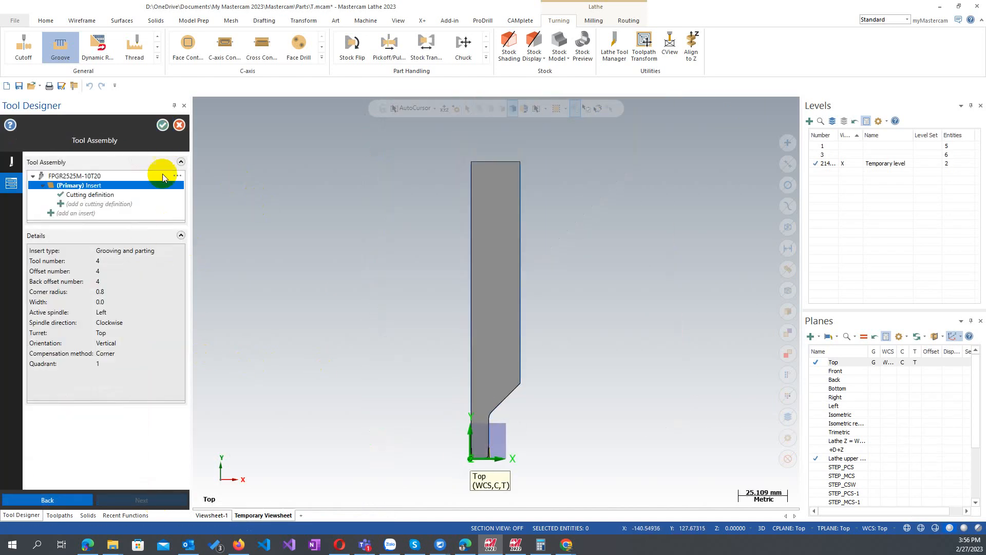
click(162, 125)
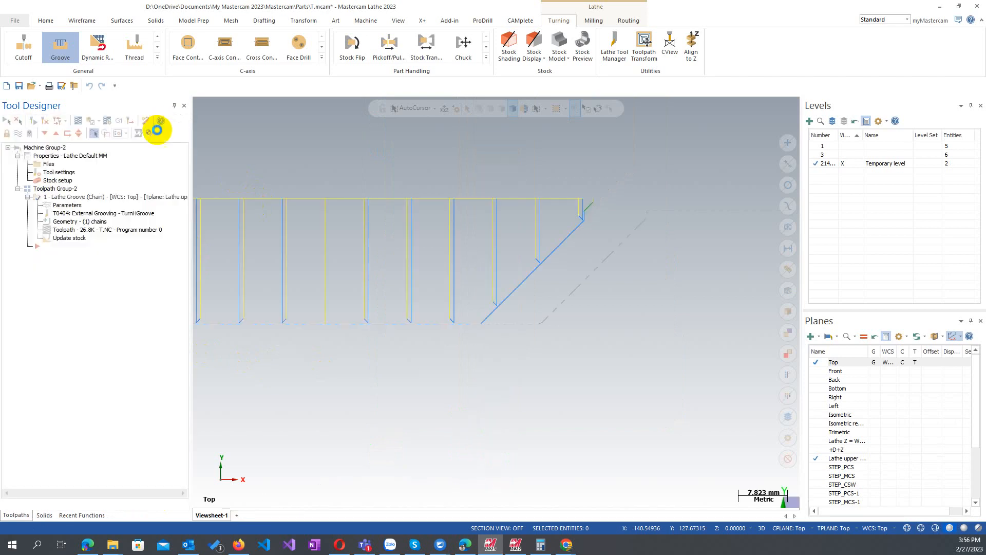
click(535, 296)
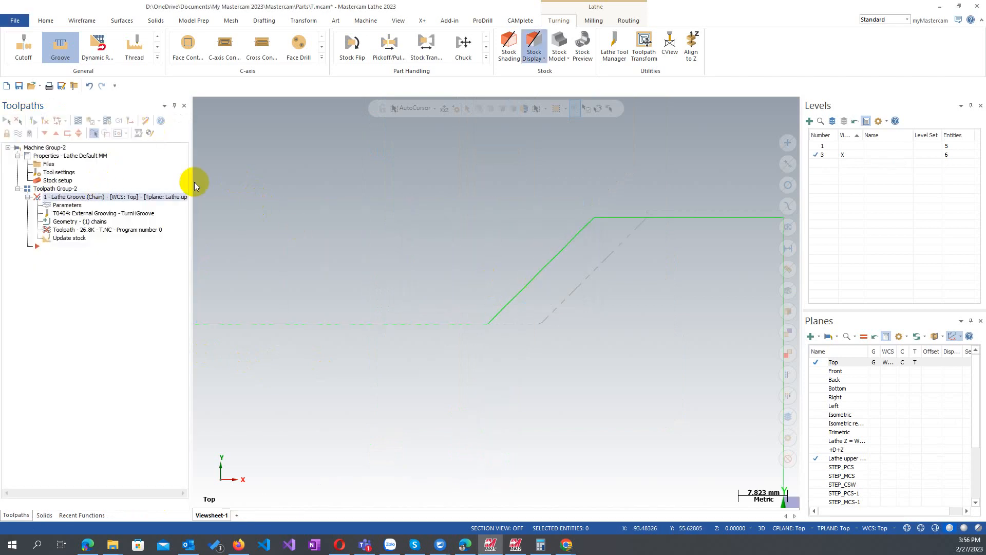
click(31, 120)
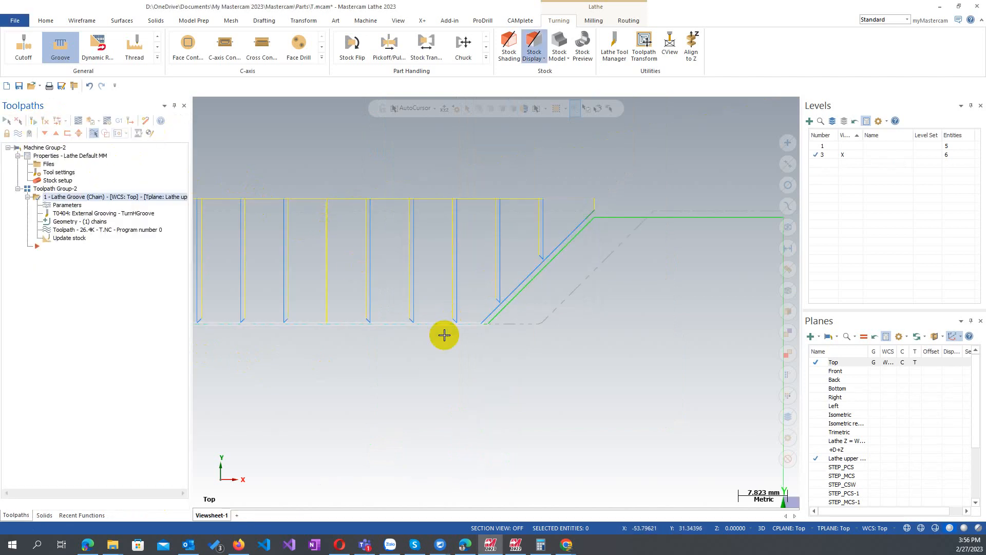
Step: Backplot the regenerated groove toolpath and examine the insert at the plunges along the groove floor near the right wall
scroll(513, 321, down, 3)
click(90, 229)
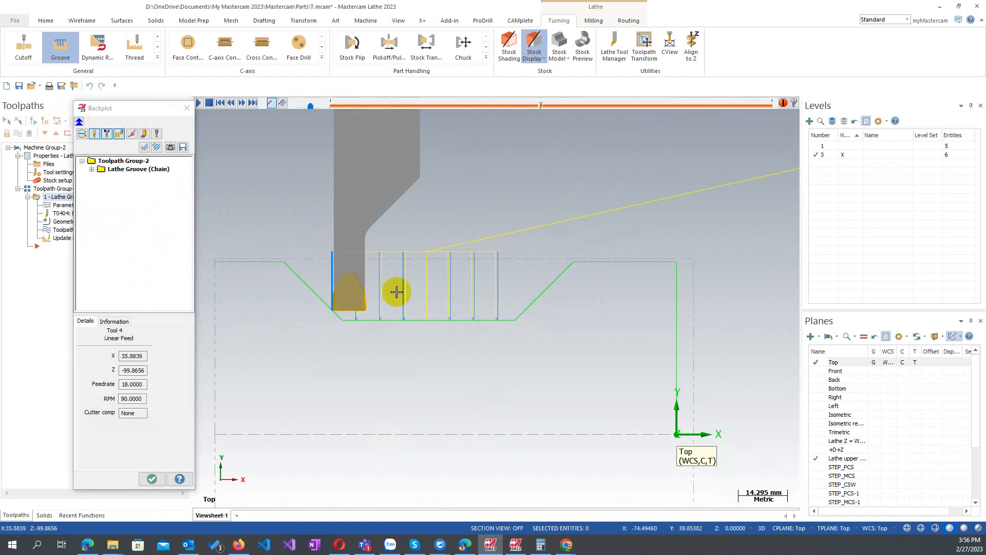
scroll(516, 308, up, 1)
click(499, 320)
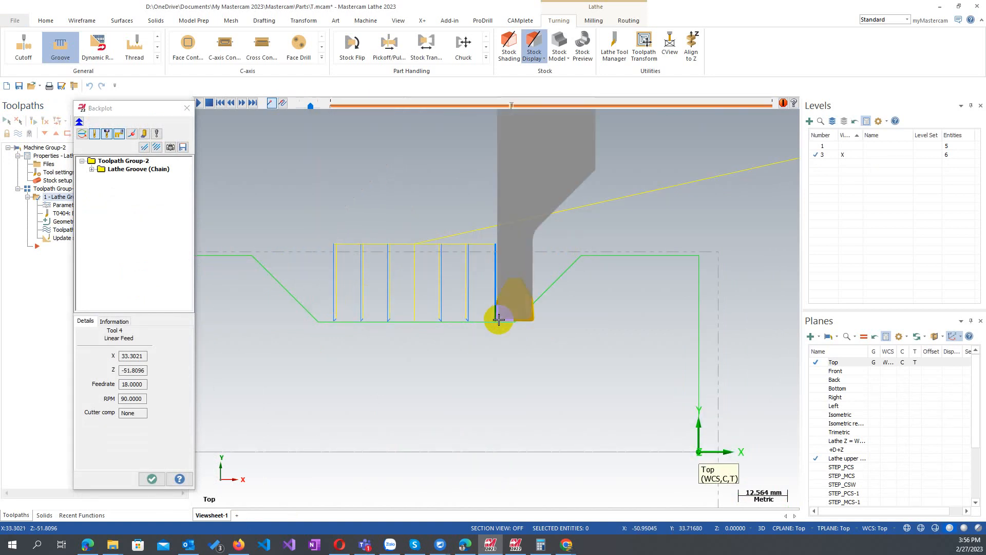
scroll(499, 319, up, 4)
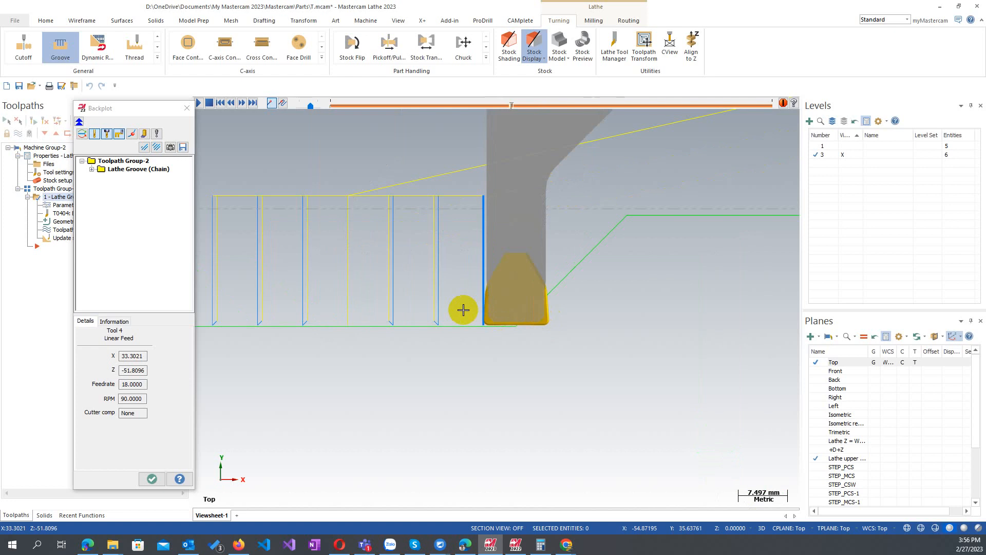
click(439, 322)
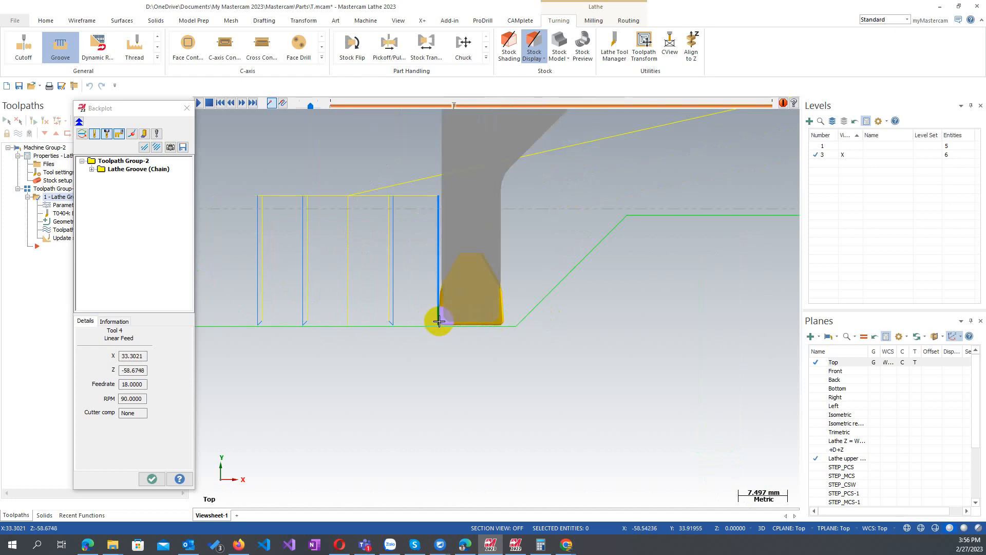
Step: Step through the roughing plunges toward the right slanted wall, close Backplot and examine the whole toolpath
key(s)
key(s)
key(s)
key(s)
key(s)
key(s)
key(s)
key(s)
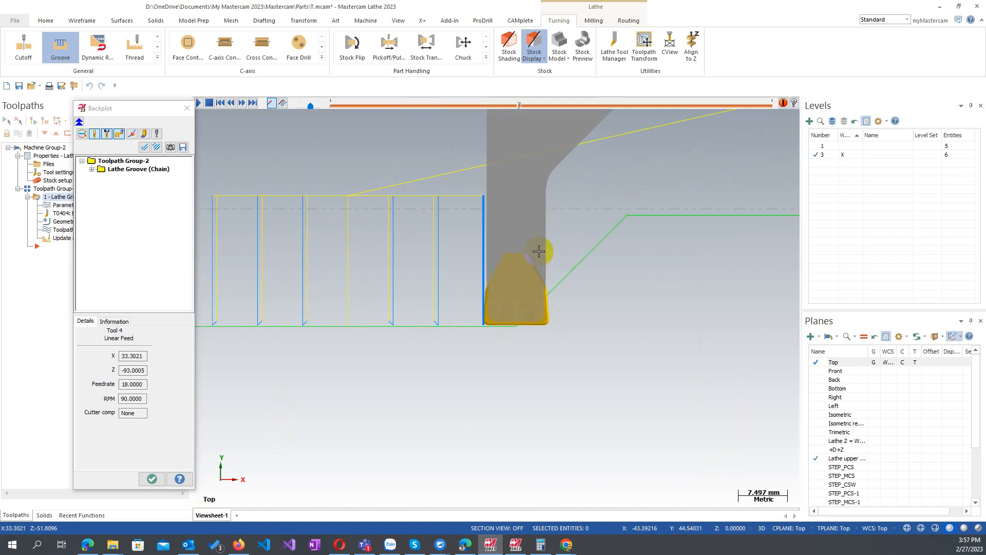
key(s)
key(s)
key(s)
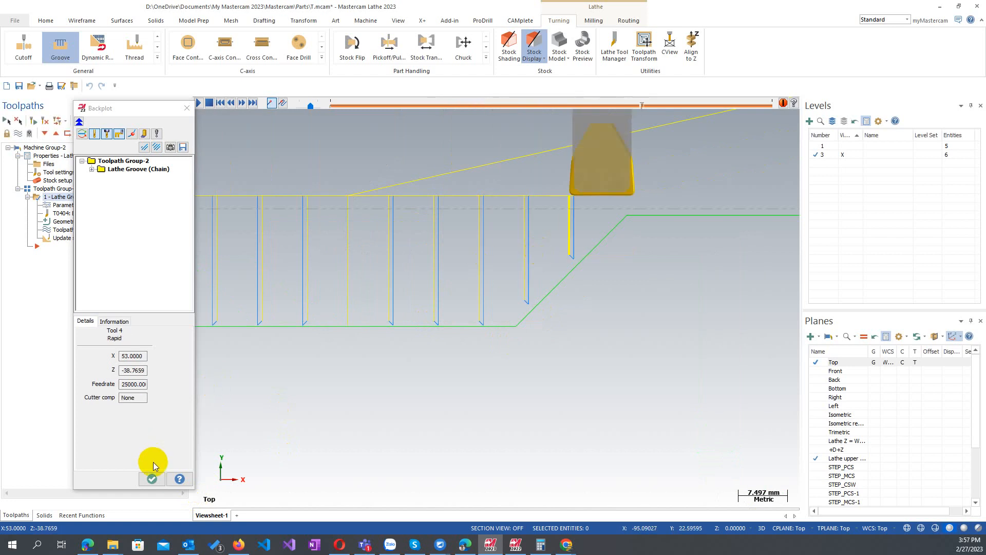
click(153, 476)
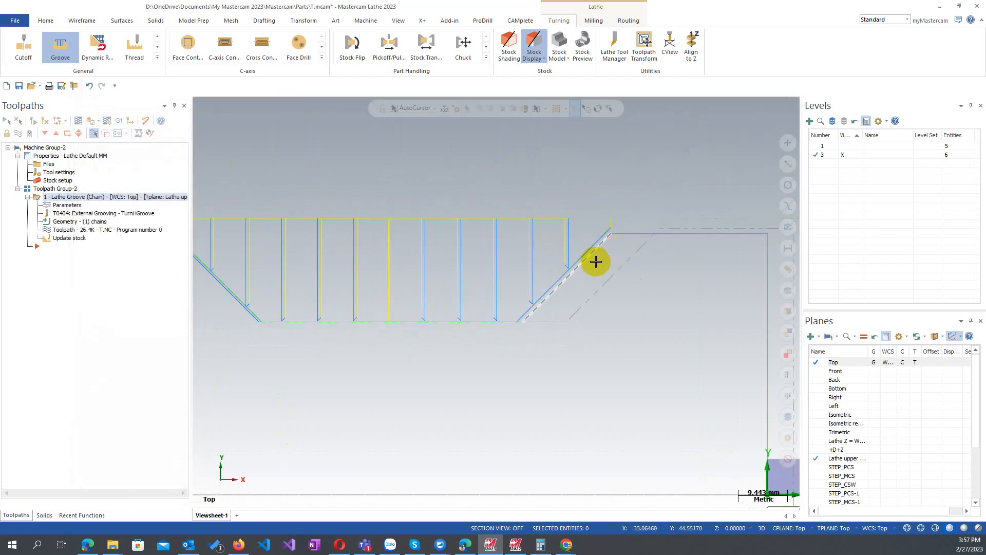
scroll(621, 267, down, 1)
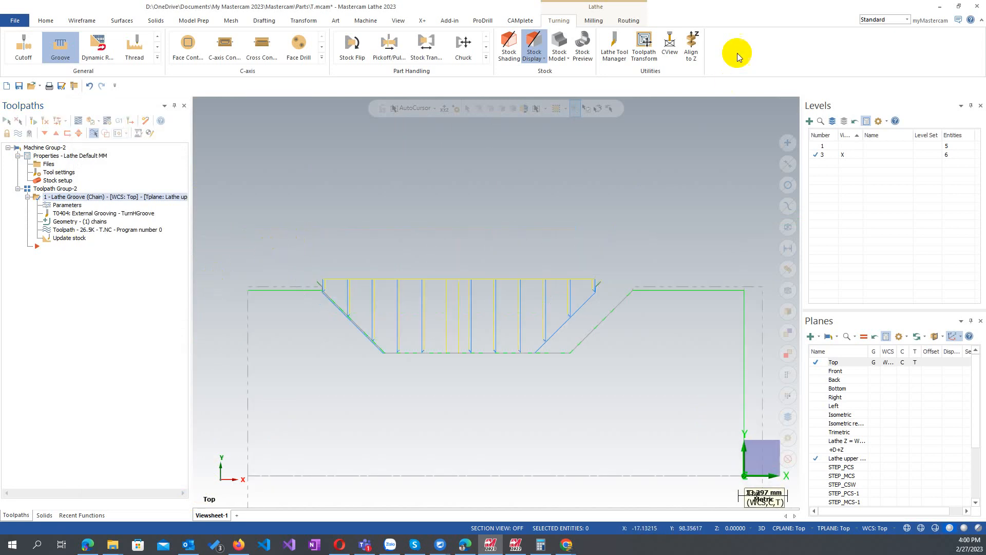
Step: Open the T0404 TurnHGroove tool from the Tungaloy tool library for editing
click(619, 51)
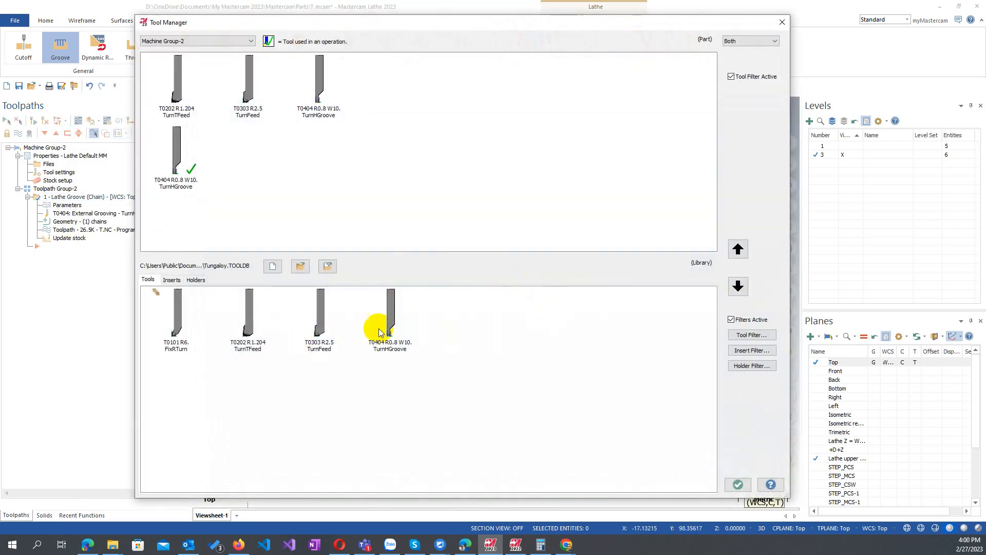
click(379, 332)
right_click(396, 318)
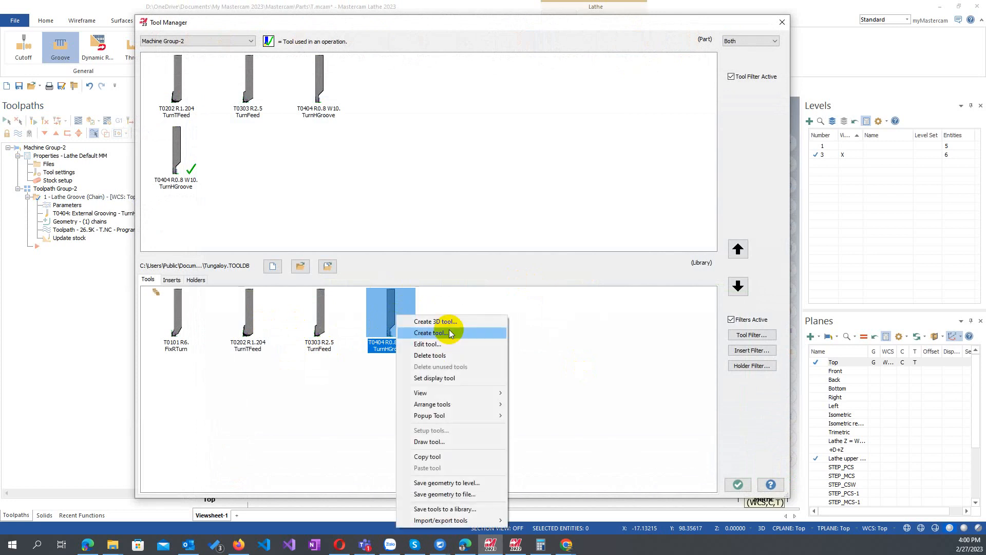
click(431, 343)
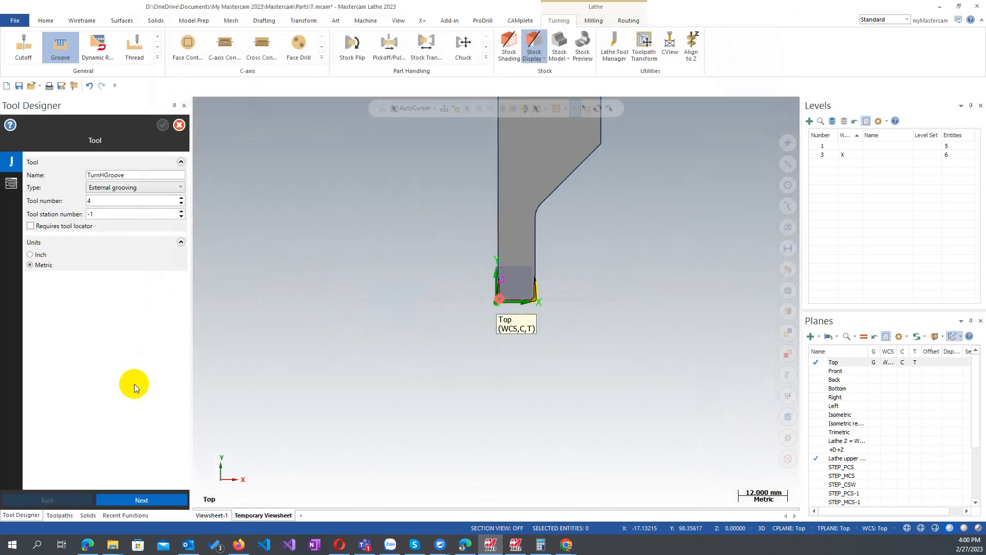
Step: Set the end clearance angle to 0.0 in the library tool's insert compensation settings
click(140, 500)
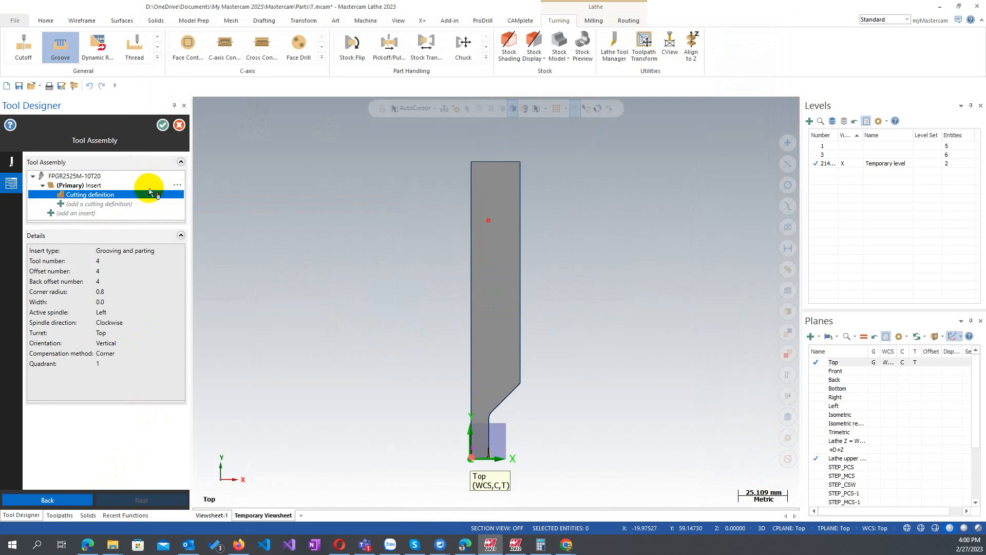
click(183, 186)
click(177, 186)
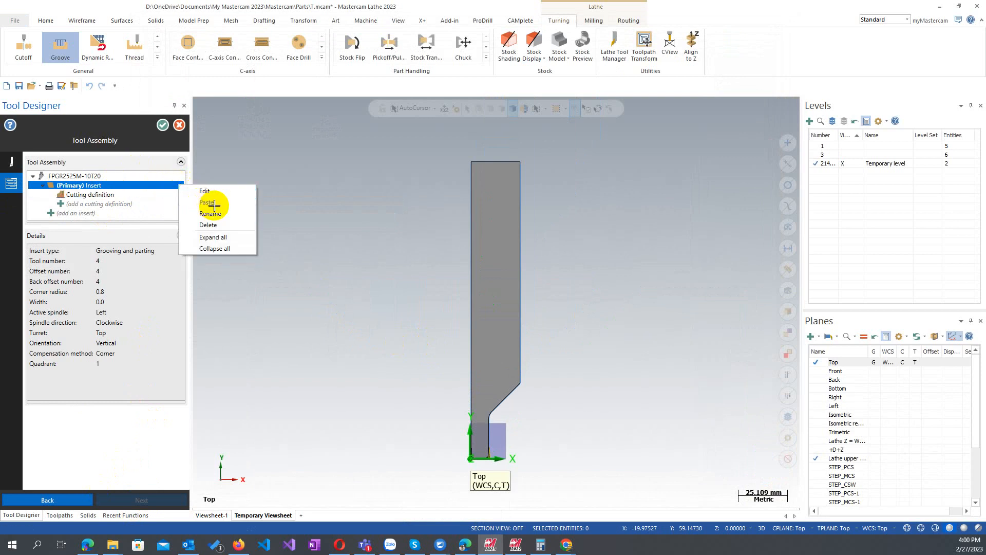
click(205, 191)
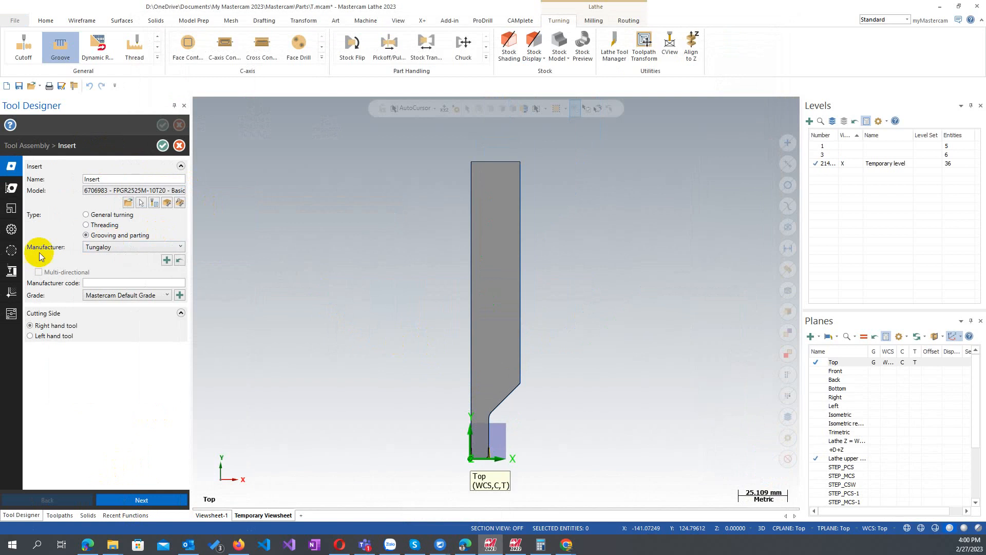
click(11, 291)
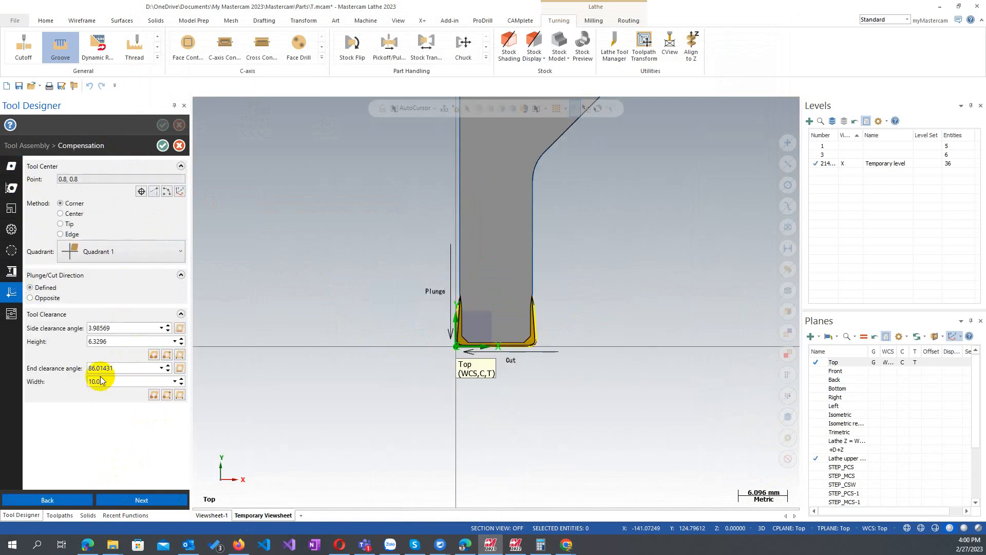
click(131, 368)
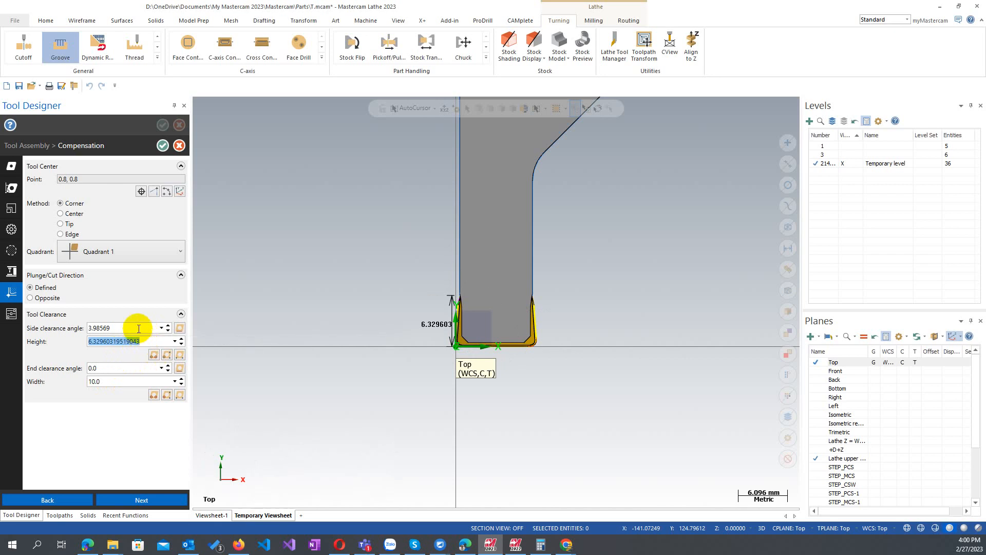
Step: Accept the library tool's compensation and cutting parameters, finish editing it and close the Tool Manager
click(139, 328)
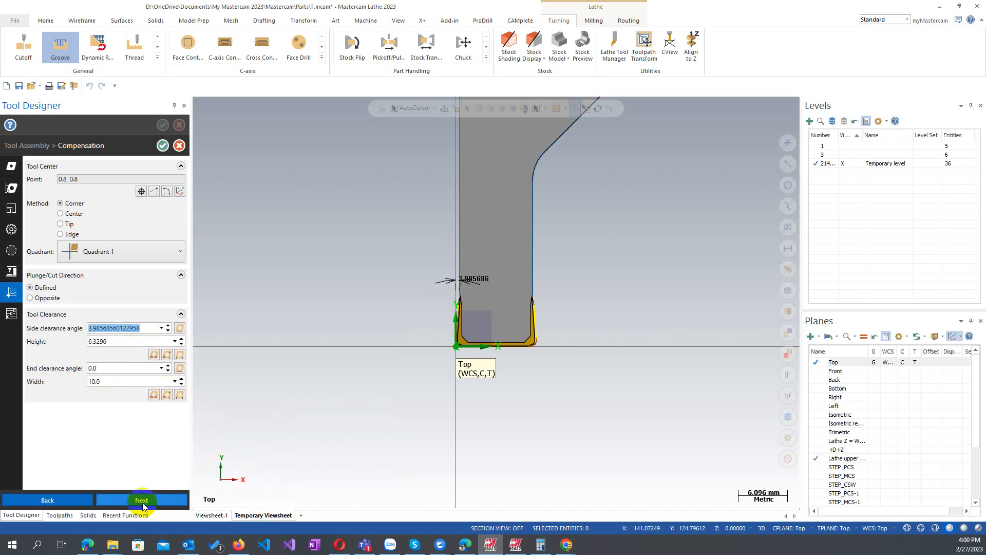
click(147, 500)
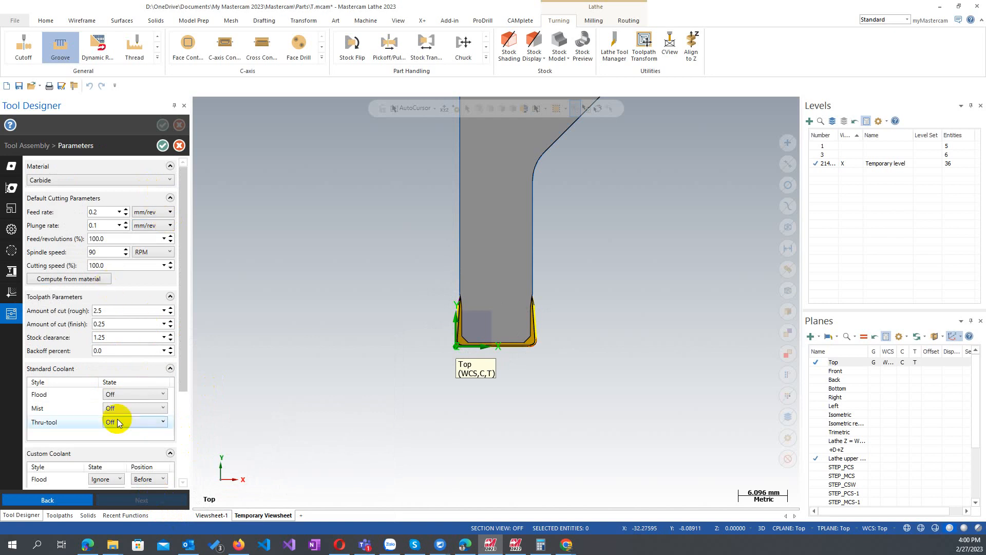
click(163, 146)
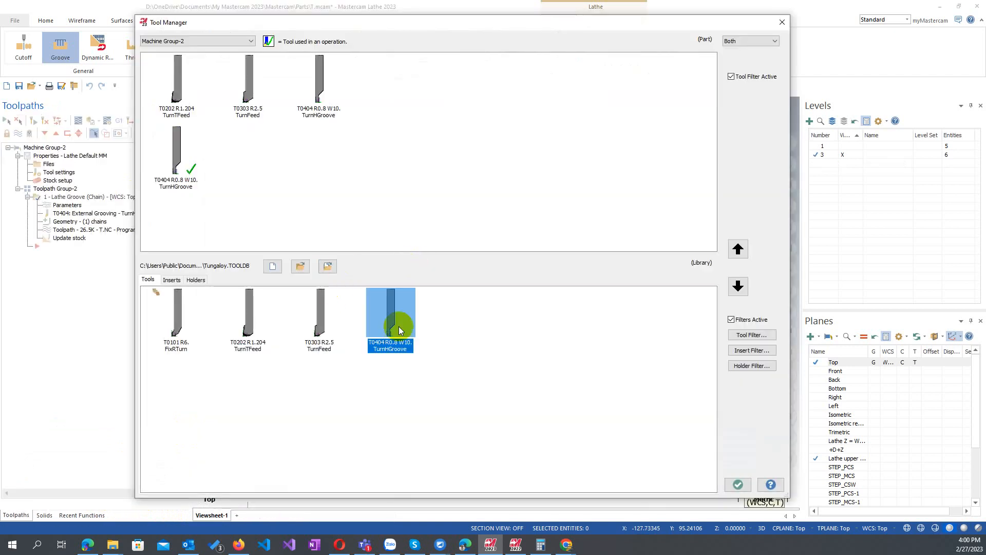
click(738, 485)
click(474, 283)
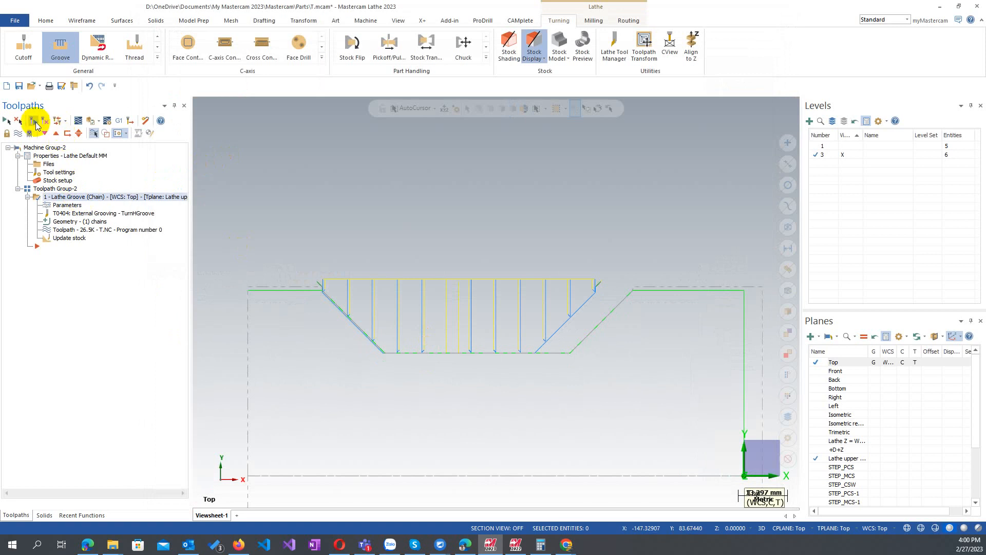
Step: Regenerate the Lathe Groove operation, open it in Backplot and step through the first plunges along the groove floor
click(33, 122)
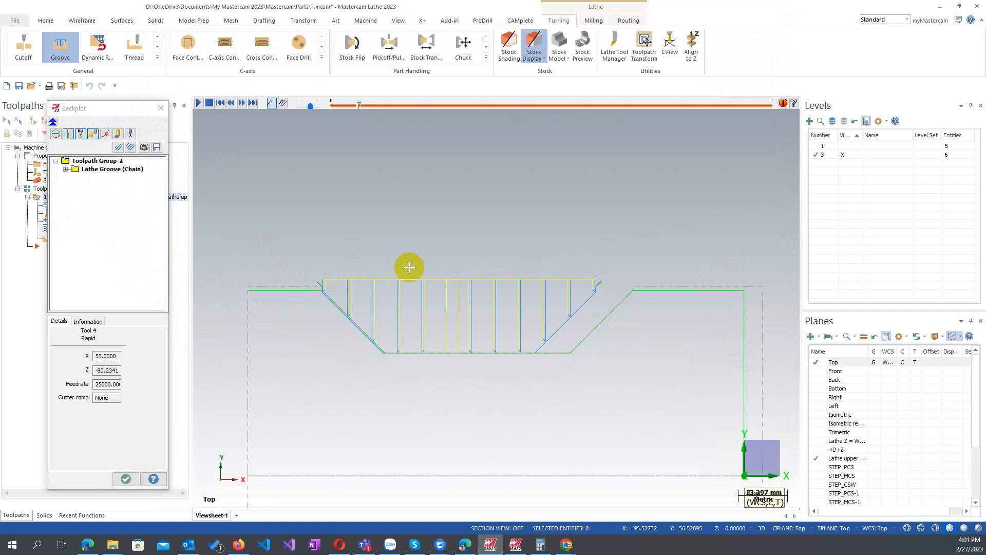
key(s)
key(s)
key(s)
key(s)
key(s)
key(s)
key(s)
key(s)
key(s)
key(s)
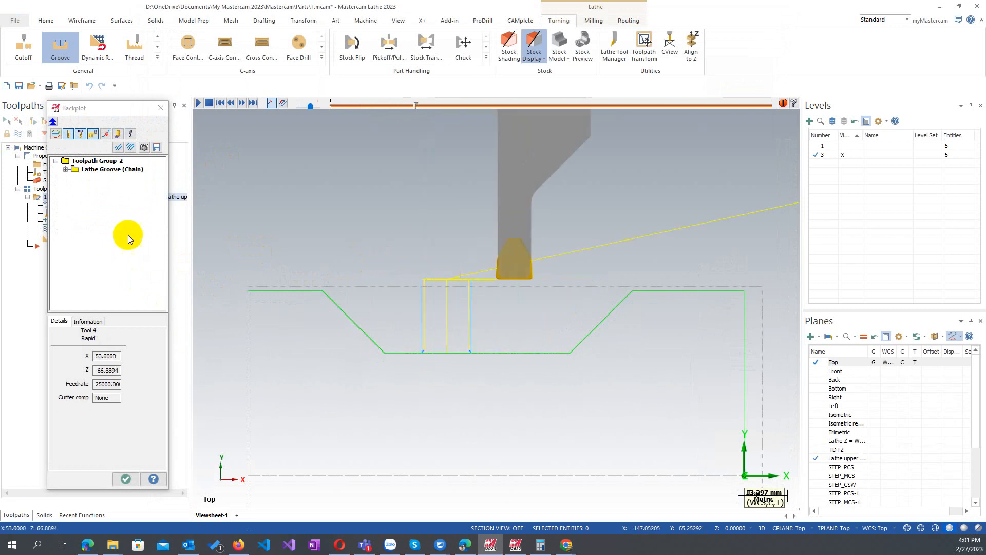
Step: Play the backplot through the next plunge, scrub ahead through the roughing plunges on both slanted walls and close Backplot
click(213, 105)
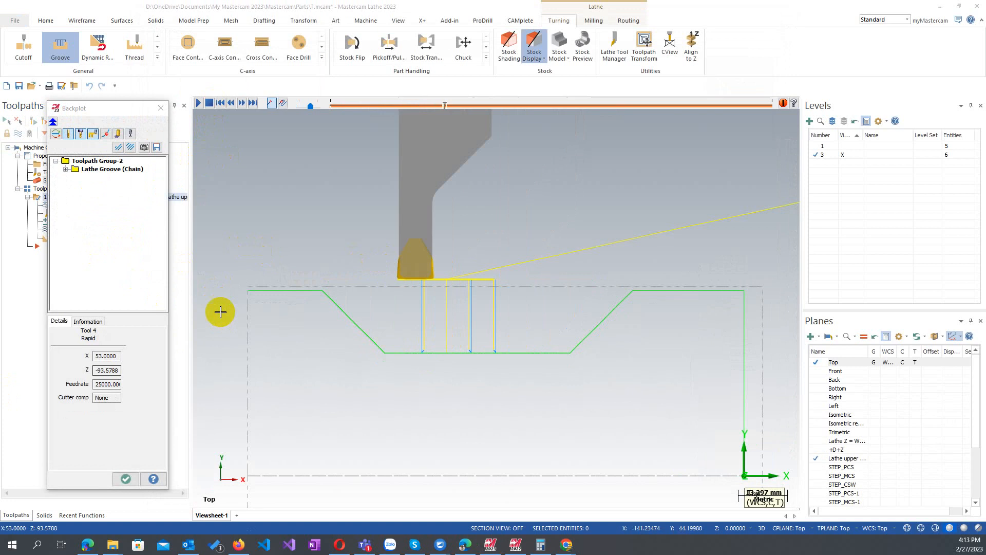
click(200, 103)
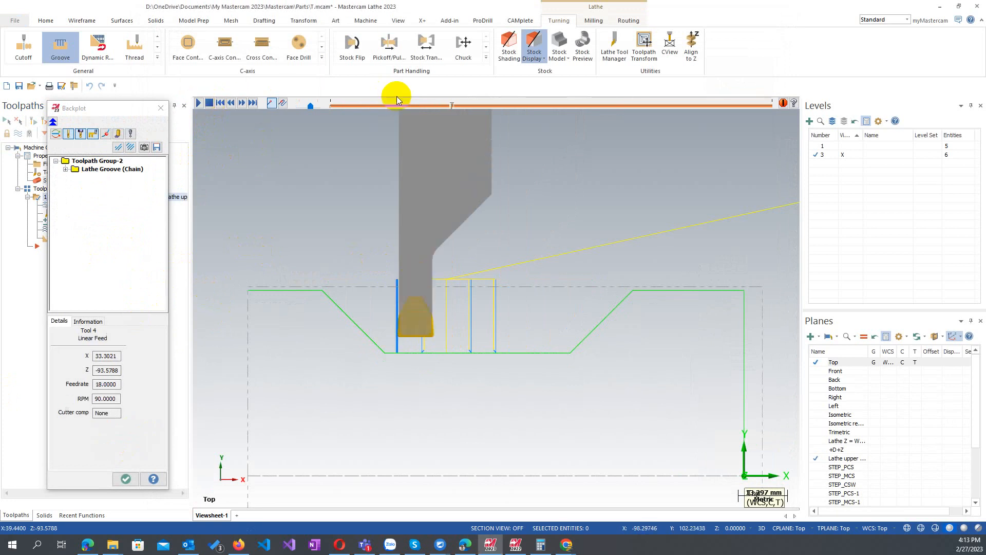
drag(536, 105, 608, 106)
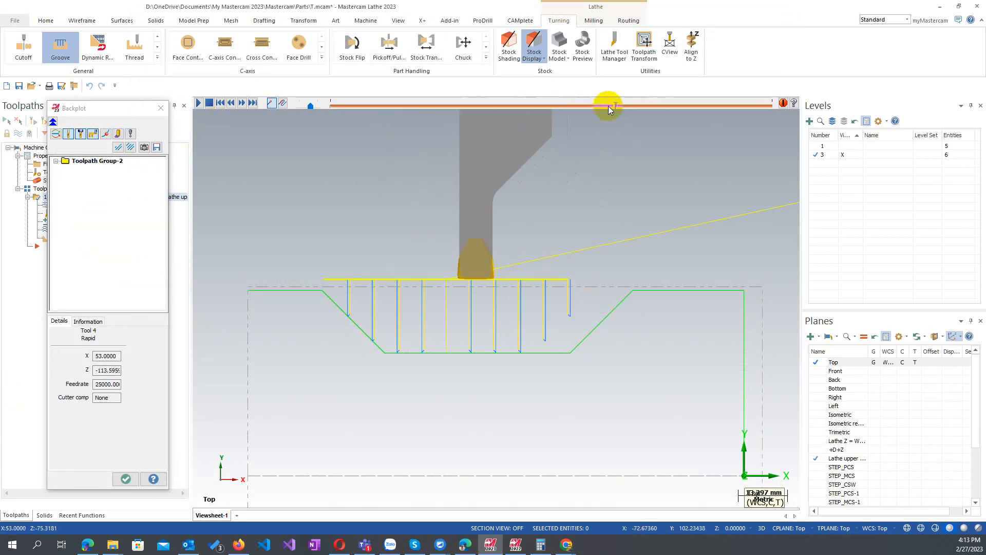
click(127, 479)
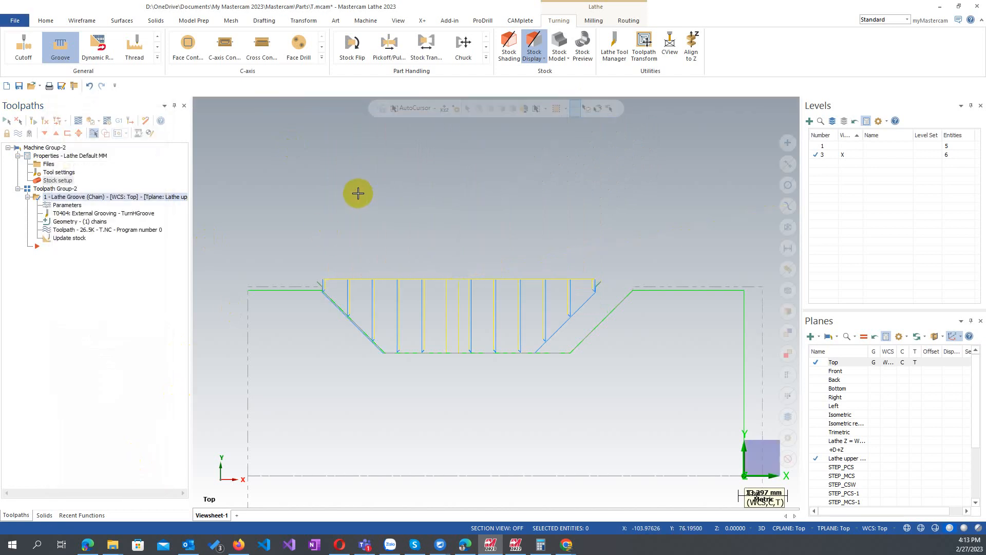
Step: Verify the Lathe Groove operation in the simulator, run the full cut and examine the machined groove in 3D
click(92, 126)
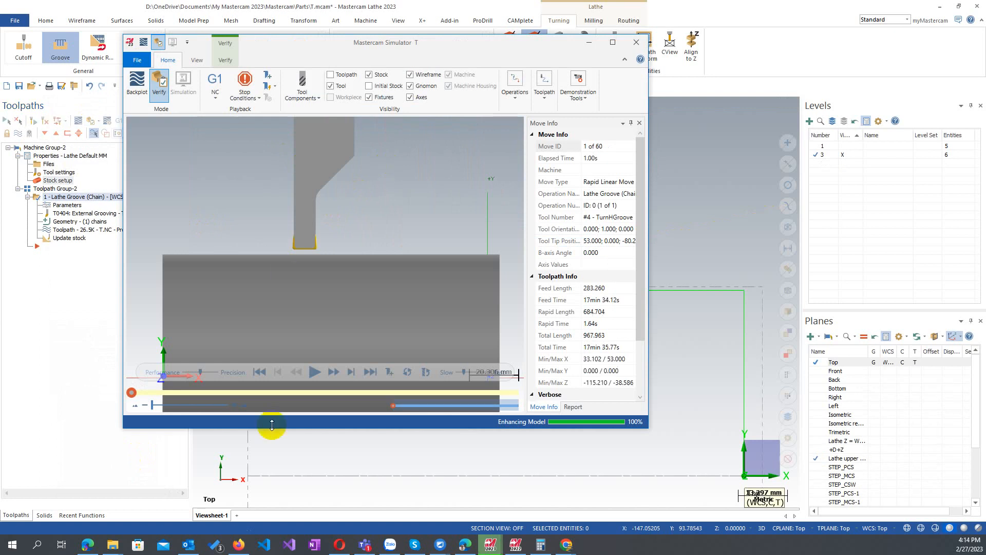
click(317, 373)
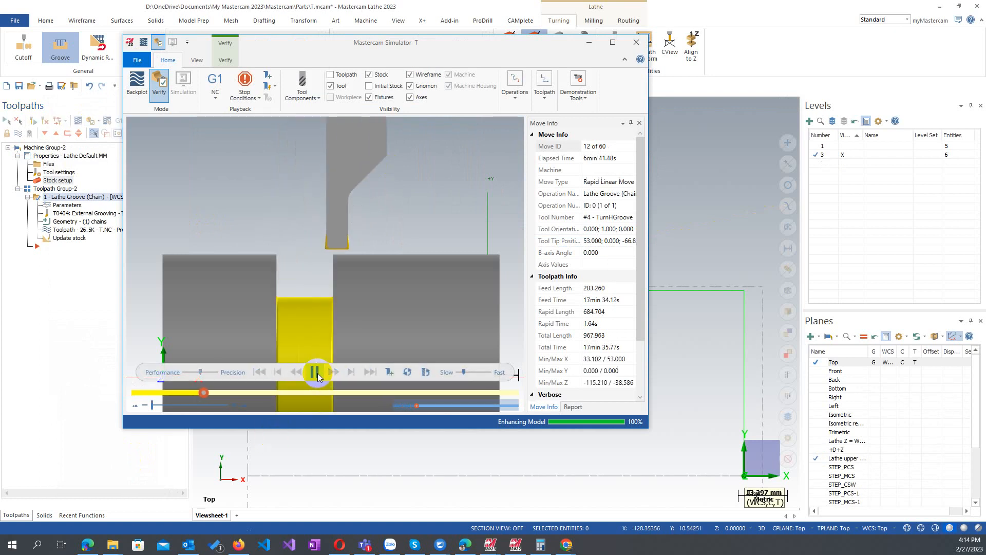
middle_drag(319, 298, 349, 279)
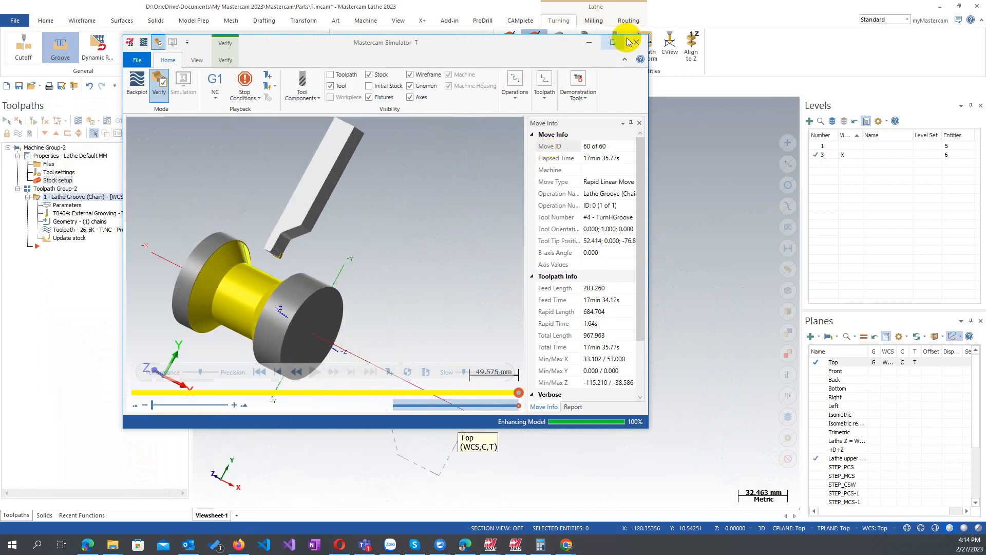